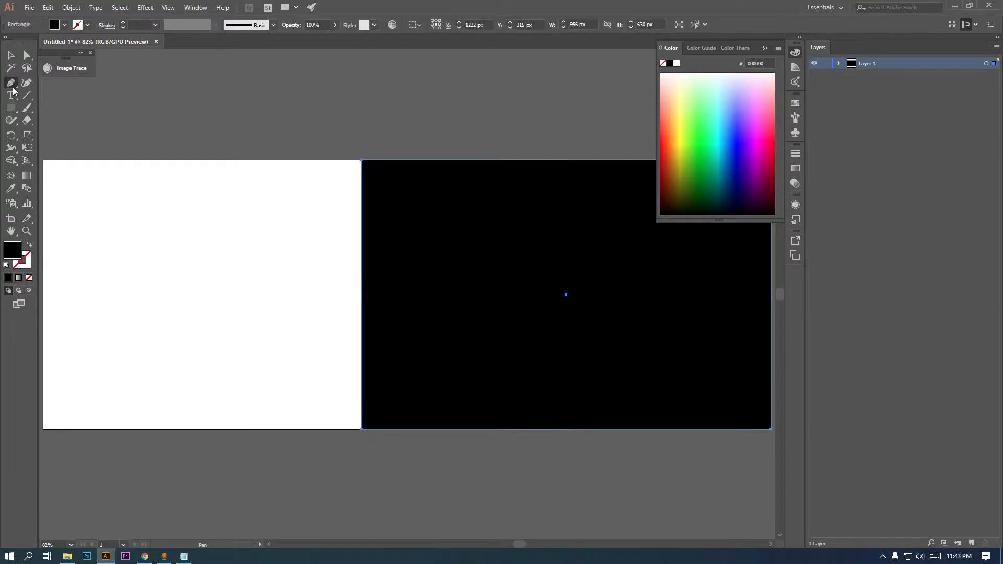
- Cut the black rectangle's upper-left corner into a slant by adding an anchor at its top edge's midpoint and deleting the corner anchor
{"action": "left_click", "coordinate": [566, 160]}
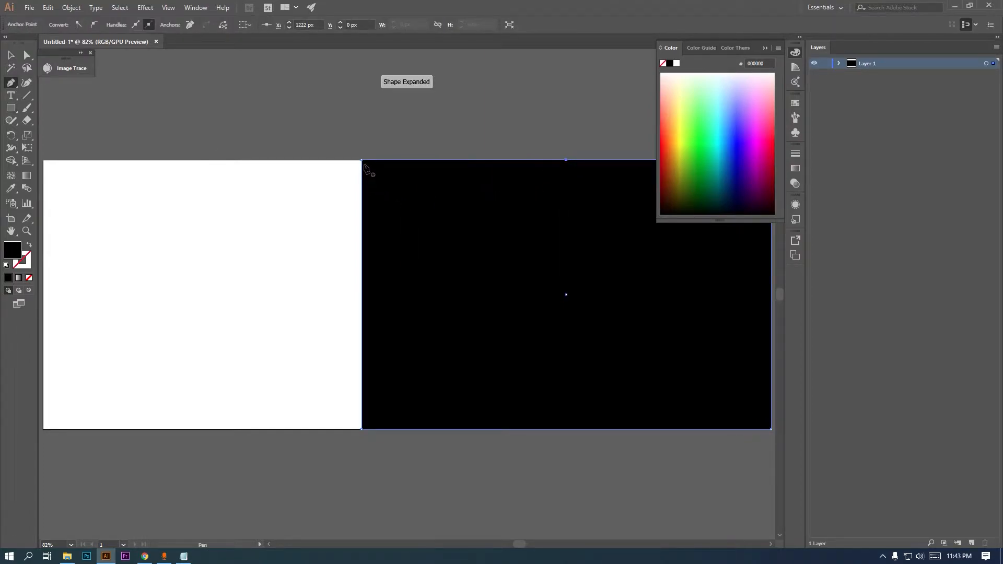
{"action": "left_click", "coordinate": [363, 161]}
{"action": "left_click", "coordinate": [7, 54]}
{"action": "left_click", "coordinate": [766, 48]}
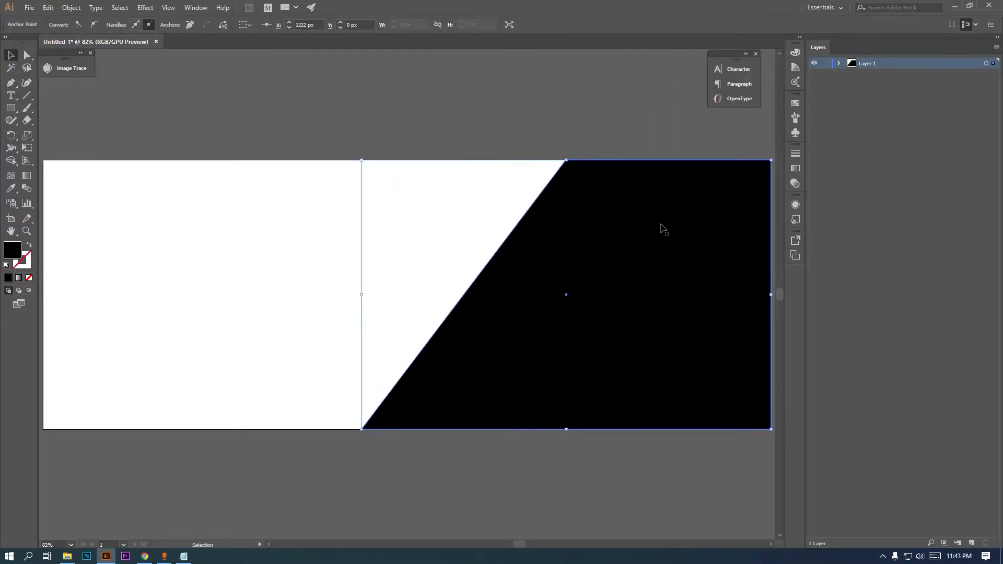
- Move the slanted shape left and draw a 425 × 630 px black rectangle covering the gap at the artboard's right end
{"action": "left_click_drag", "start_coordinate": [617, 241], "coordinate": [483, 254]}
{"action": "mouse_move", "coordinate": [558, 266]}
{"action": "left_mouse_down"}
{"action": "mouse_move", "coordinate": [574, 264]}
{"action": "mouse_move", "coordinate": [551, 268]}
{"action": "left_mouse_up"}
{"action": "left_click", "coordinate": [11, 108]}
{"action": "left_click_drag", "start_coordinate": [589, 160], "coordinate": [771, 430]}
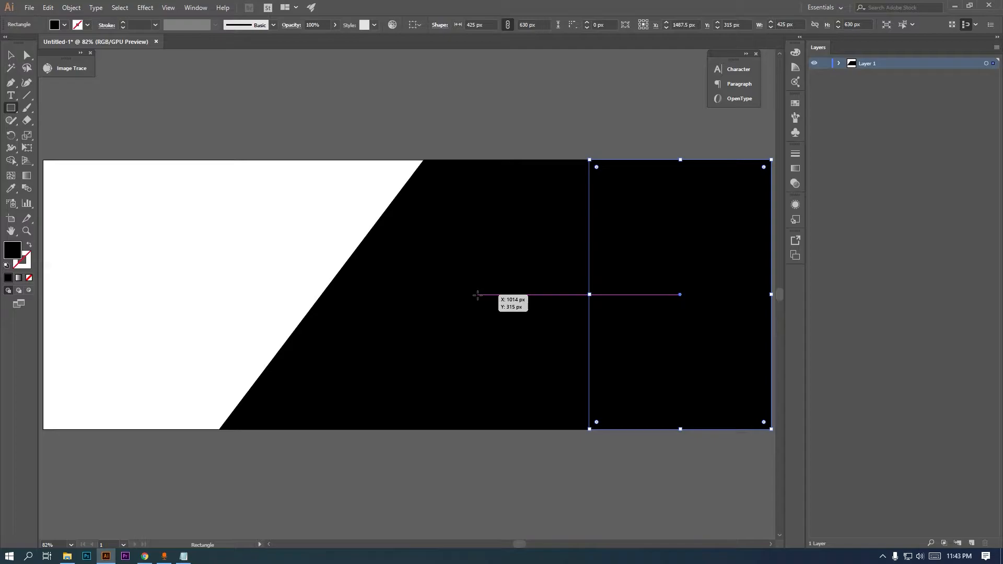
- Merge the slanted shape and the new rectangle into one shape with the Shape Builder tool
{"action": "left_click", "coordinate": [10, 55]}
{"action": "left_click", "coordinate": [418, 231], "text": "shift"}
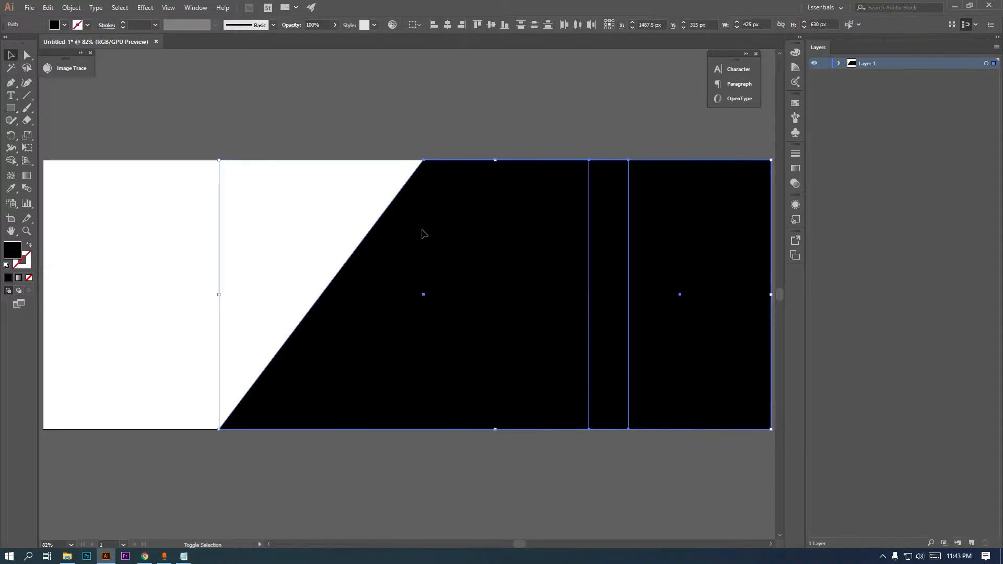
{"action": "left_click", "coordinate": [10, 159]}
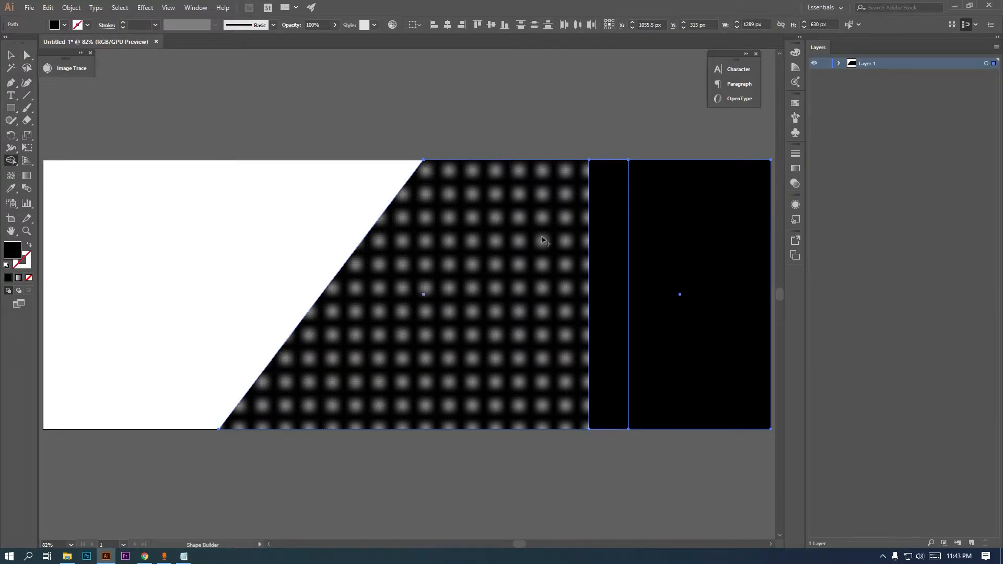
{"action": "left_click_drag", "start_coordinate": [581, 239], "coordinate": [647, 239]}
{"action": "left_click_drag", "start_coordinate": [202, 175], "coordinate": [201, 175]}
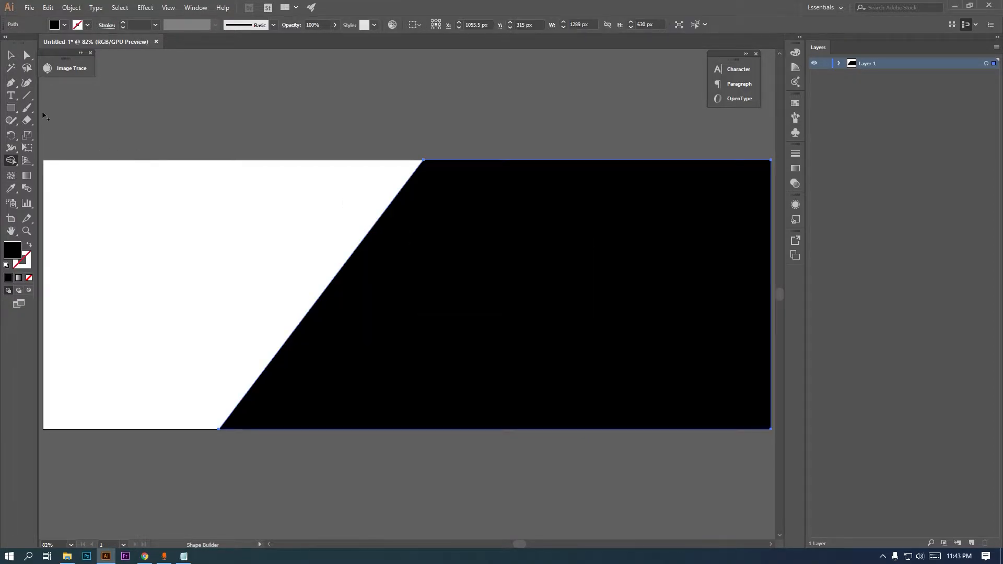
{"action": "left_click", "coordinate": [10, 55]}
{"action": "left_click", "coordinate": [245, 92]}
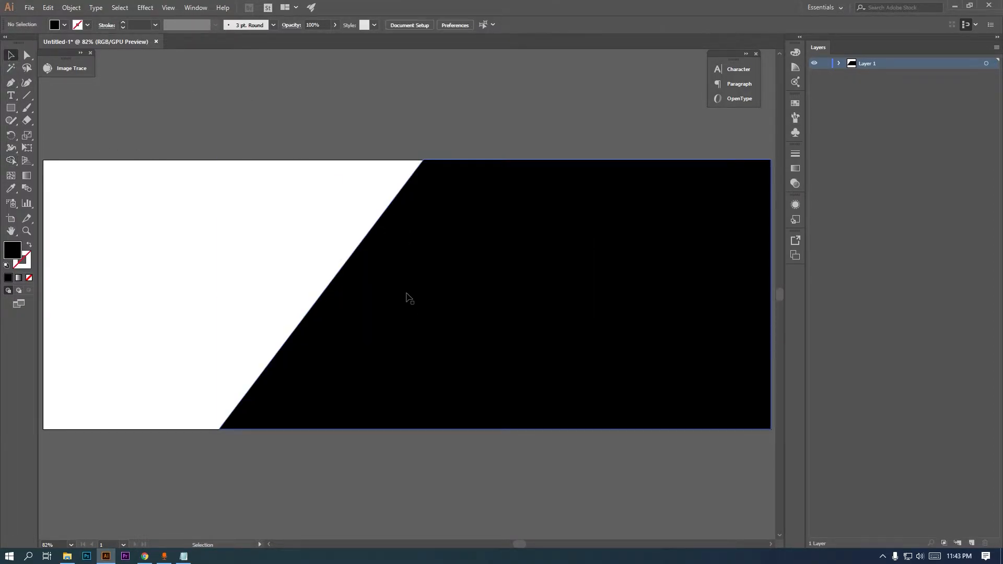
- Create a new layer and place the photo paper-3213924_1920.jpg on it from the file folder
{"action": "left_click", "coordinate": [972, 543]}
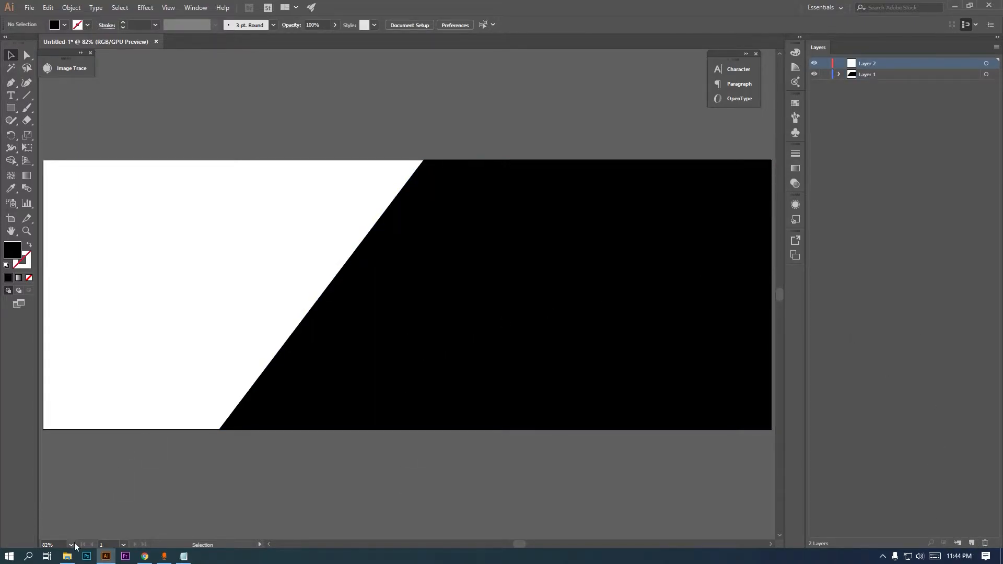
{"action": "left_click", "coordinate": [72, 558]}
{"action": "left_click_drag", "start_coordinate": [505, 127], "coordinate": [109, 299]}
{"action": "left_click", "coordinate": [109, 299]}
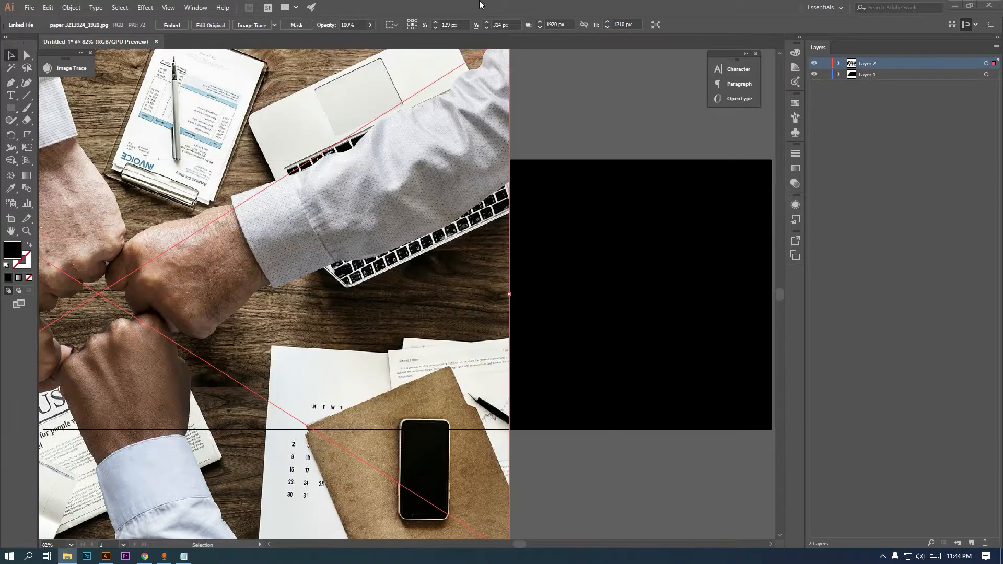
- Scale the photo to the artboard's height of 630 px and position it over the left part of the artboard
{"action": "key", "text": "ctrl+minus"}
{"action": "key", "text": "ctrl+minus"}
{"action": "left_click_drag", "start_coordinate": [467, 169], "coordinate": [341, 250]}
{"action": "scroll", "coordinate": [272, 335], "scroll_direction": "up", "scroll_amount": 1}
{"action": "left_click_drag", "start_coordinate": [258, 340], "coordinate": [356, 335]}
{"action": "left_click_drag", "start_coordinate": [463, 424], "coordinate": [496, 437]}
{"action": "left_click_drag", "start_coordinate": [417, 378], "coordinate": [439, 378]}
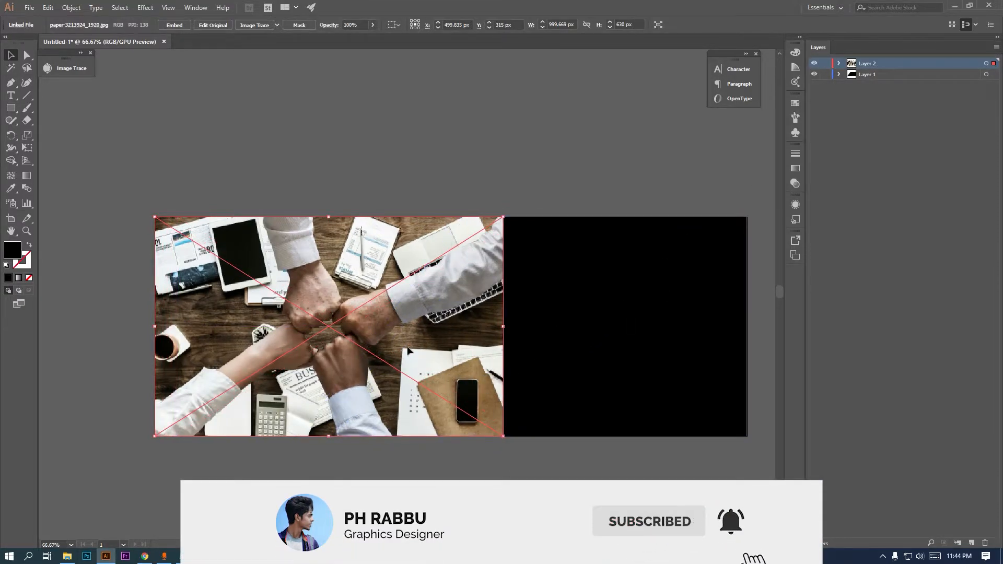
{"action": "left_click_drag", "start_coordinate": [442, 352], "coordinate": [417, 350]}
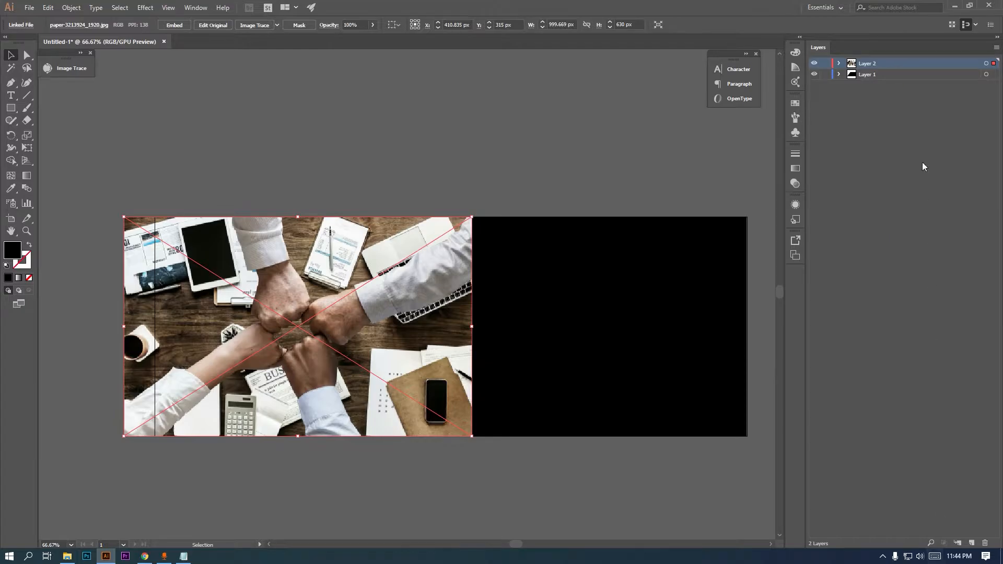
- Create a new layer above Layer 1 and rearrange the stack so Layer 2 is nested in Layer 3 beneath Layer 1
{"action": "left_click", "coordinate": [909, 76]}
{"action": "left_click", "coordinate": [969, 542]}
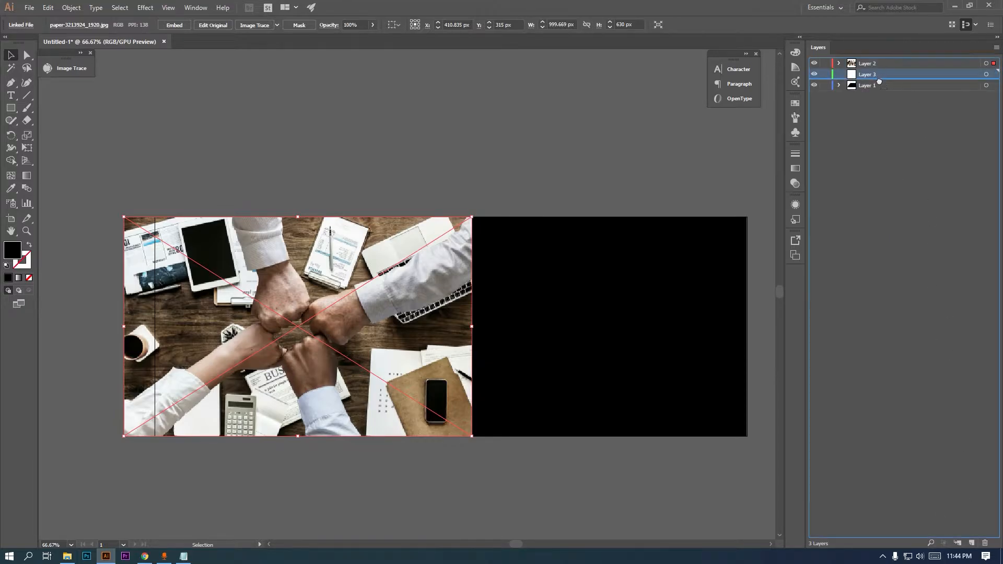
{"action": "left_click", "coordinate": [873, 64]}
{"action": "left_click_drag", "start_coordinate": [874, 65], "coordinate": [870, 86]}
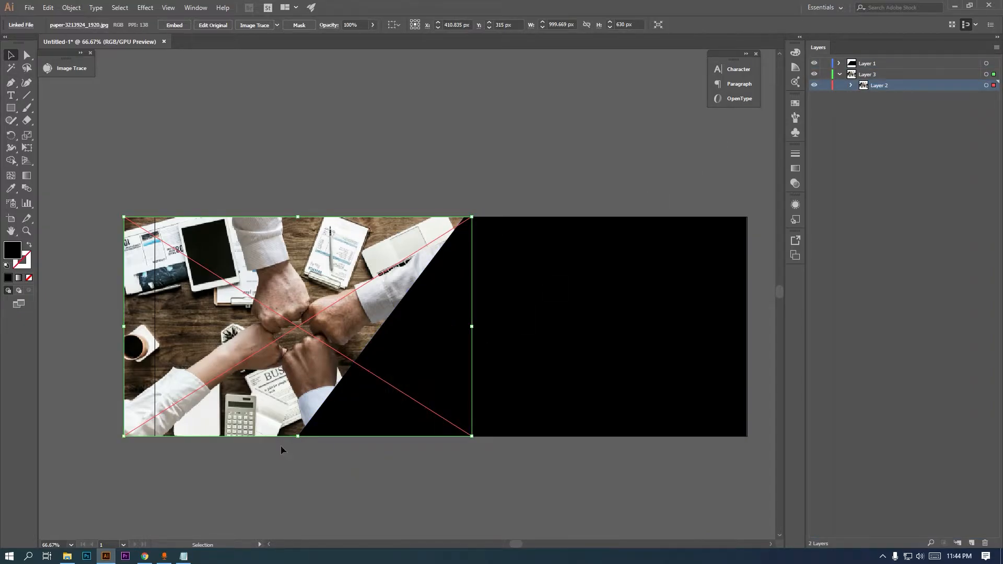
- Squeeze the photo horizontally so its left edge lines up with the artboard's left edge
{"action": "left_click", "coordinate": [133, 345]}
{"action": "left_click_drag", "start_coordinate": [125, 329], "coordinate": [155, 329]}
{"action": "left_click_drag", "start_coordinate": [472, 327], "coordinate": [470, 329]}
{"action": "left_click", "coordinate": [213, 468]}
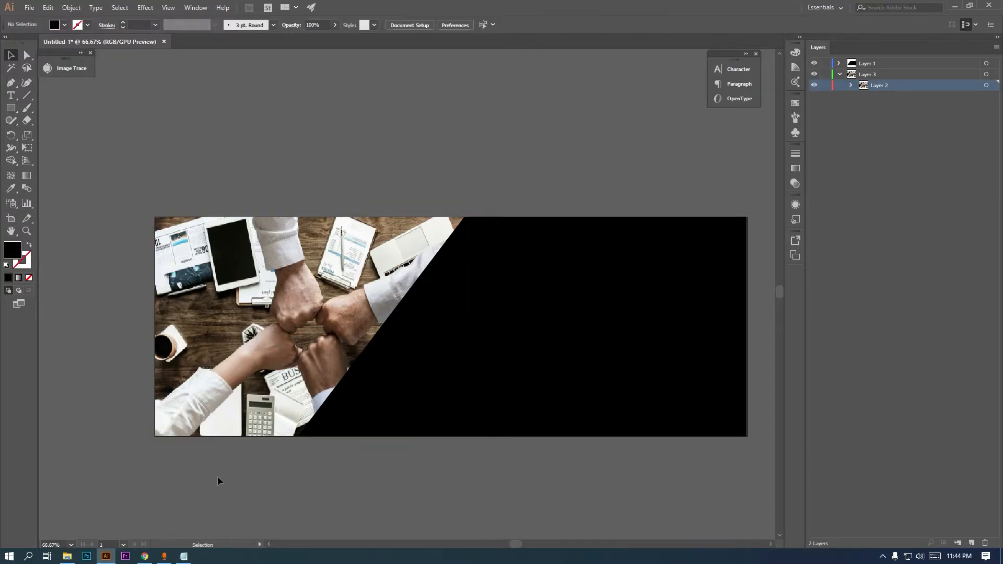
- Narrow the slanted shape to 1256 px from its left side and stretch the photo's right edge slightly outward
{"action": "left_click", "coordinate": [544, 340]}
{"action": "left_click_drag", "start_coordinate": [299, 328], "coordinate": [310, 329]}
{"action": "left_click", "coordinate": [446, 501]}
{"action": "left_click", "coordinate": [472, 334]}
{"action": "left_click_drag", "start_coordinate": [472, 330], "coordinate": [474, 331]}
{"action": "left_click", "coordinate": [465, 453]}
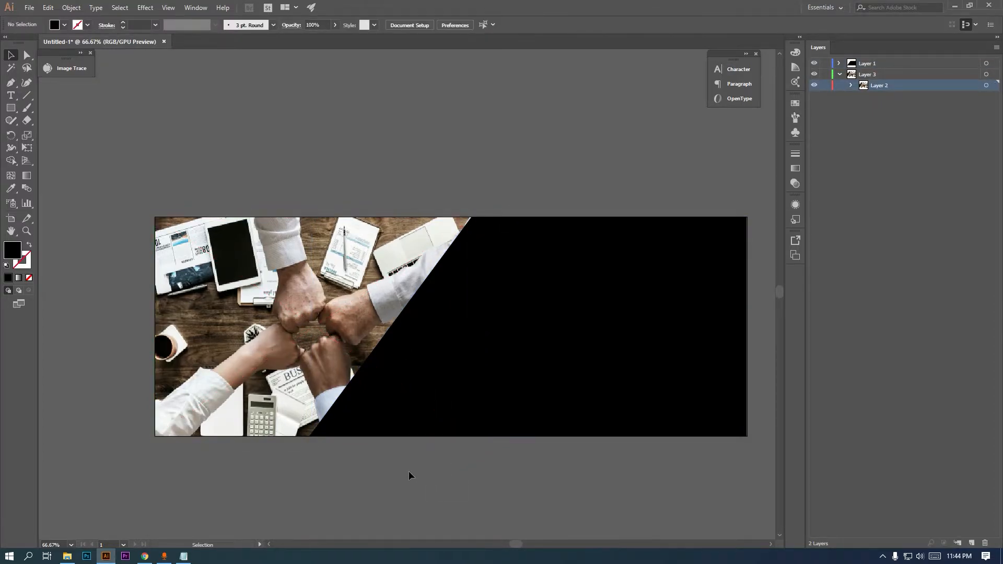
- Fill the slanted shape with white and toggle Layer 1's visibility off and on to check it
{"action": "left_click", "coordinate": [584, 332]}
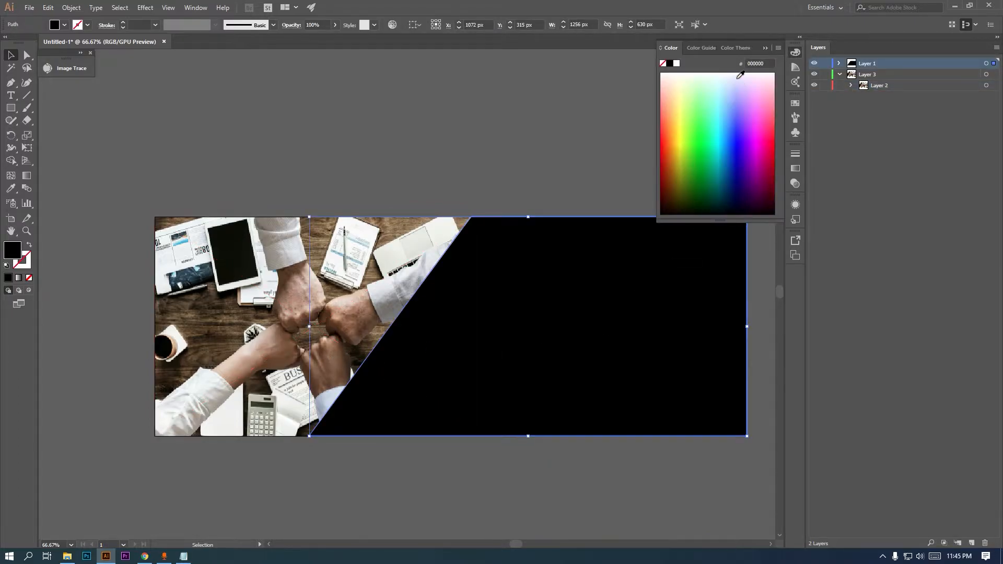
{"action": "left_click", "coordinate": [739, 74]}
{"action": "left_click", "coordinate": [796, 53]}
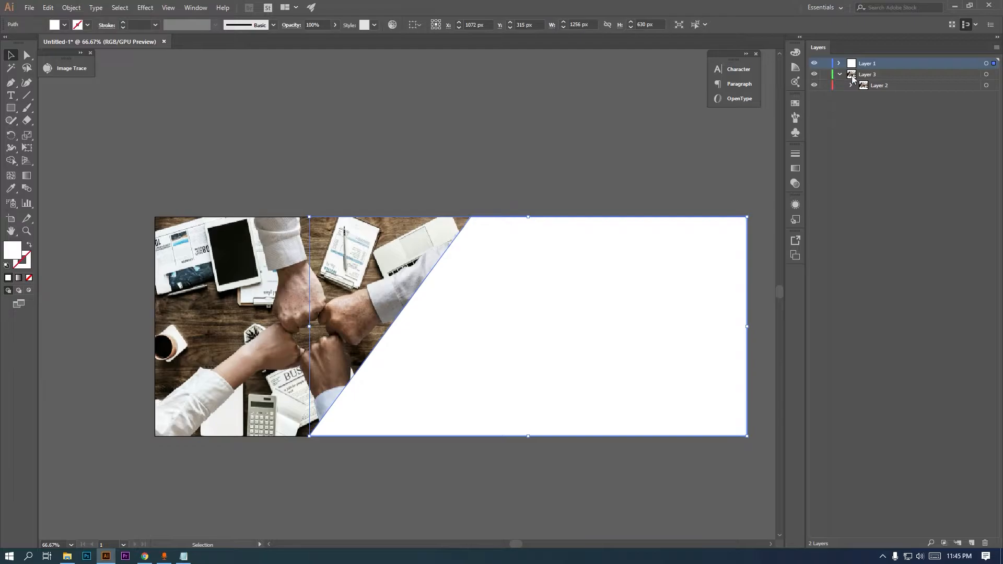
{"action": "left_click", "coordinate": [814, 63]}
{"action": "left_click", "coordinate": [815, 63]}
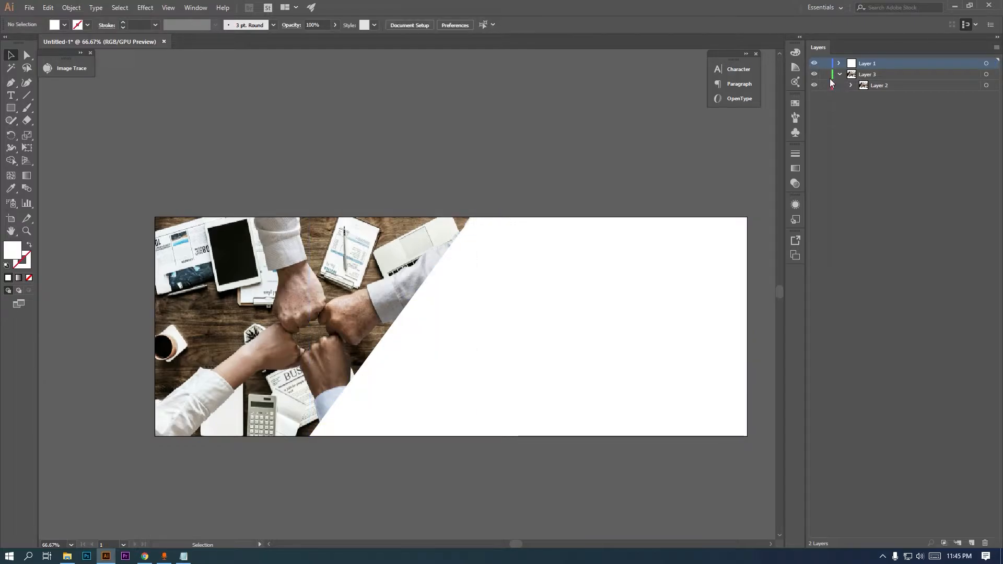
- Draw a 924 × 630 px rectangle on Layer 3 covering the photo
{"action": "left_click", "coordinate": [814, 74]}
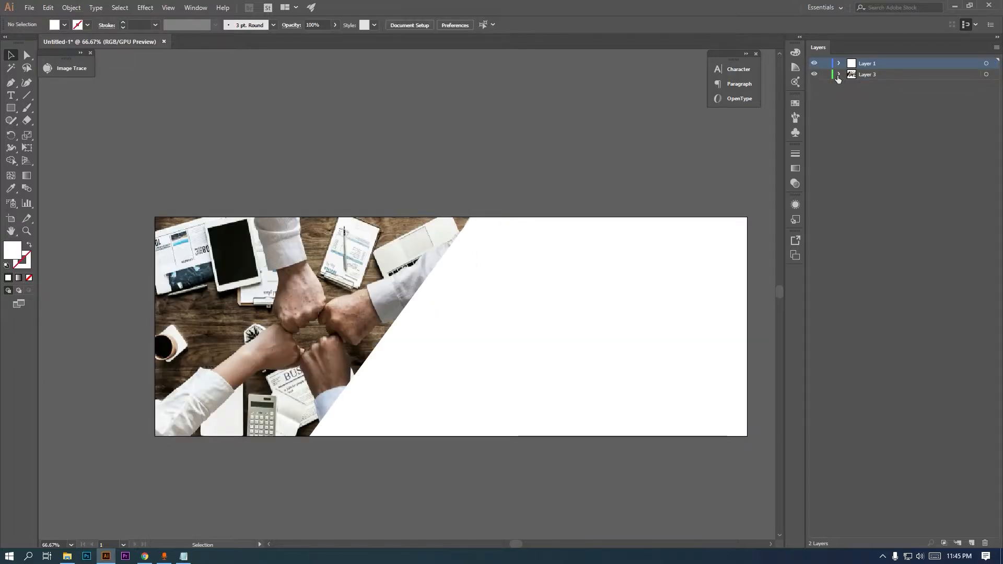
{"action": "left_click", "coordinate": [873, 73]}
{"action": "left_click", "coordinate": [10, 107]}
{"action": "left_click_drag", "start_coordinate": [155, 217], "coordinate": [477, 430]}
{"action": "left_click_drag", "start_coordinate": [316, 430], "coordinate": [317, 439]}
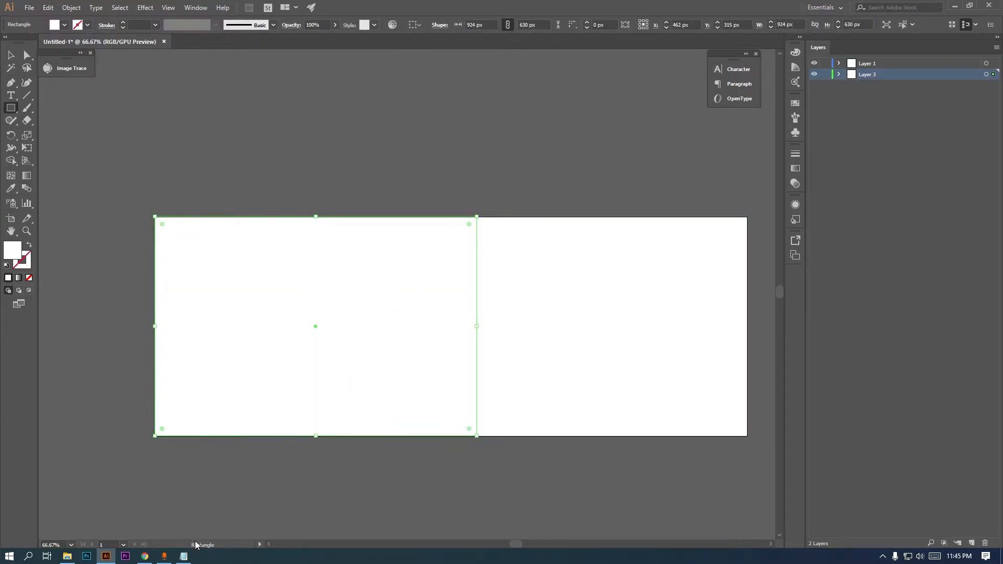
- Copy the base color code 000139 from Notepad and apply it as the new rectangle's fill
{"action": "left_click", "coordinate": [183, 556]}
{"action": "left_click_drag", "start_coordinate": [345, 408], "coordinate": [324, 411]}
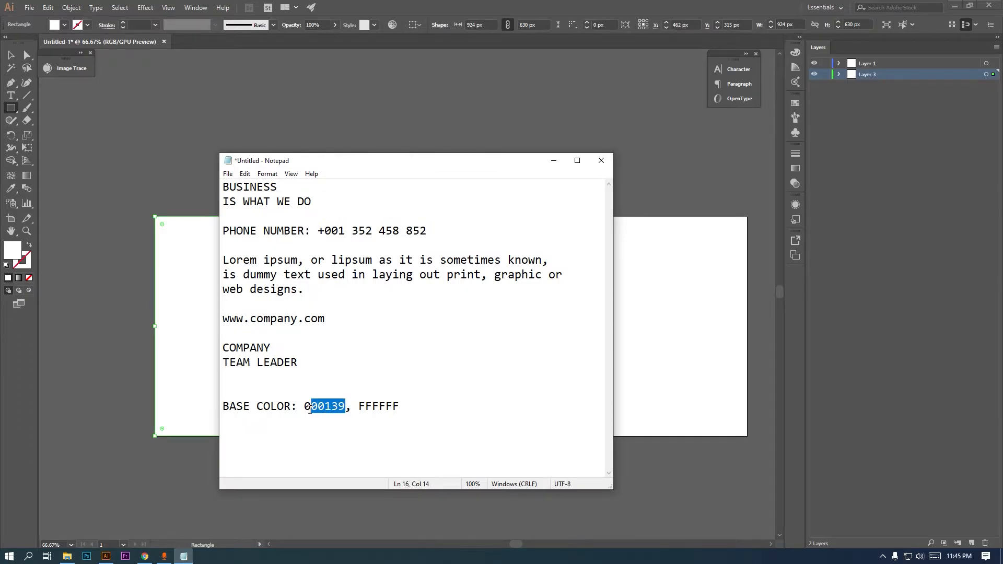
{"action": "right_click", "coordinate": [307, 408]}
{"action": "left_click", "coordinate": [327, 282]}
{"action": "key", "text": "alt+Tab"}
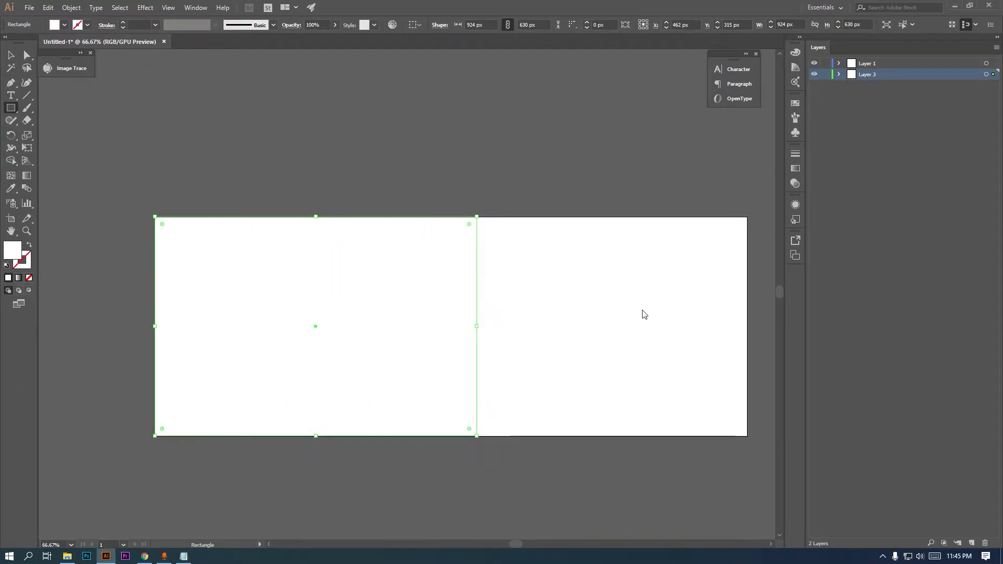
{"action": "double_click", "coordinate": [695, 452]}
{"action": "key", "text": "ctrl+v"}
{"action": "left_click", "coordinate": [740, 326]}
- Set the navy rectangle's opacity to 79% and deselect it
{"action": "left_click", "coordinate": [335, 25]}
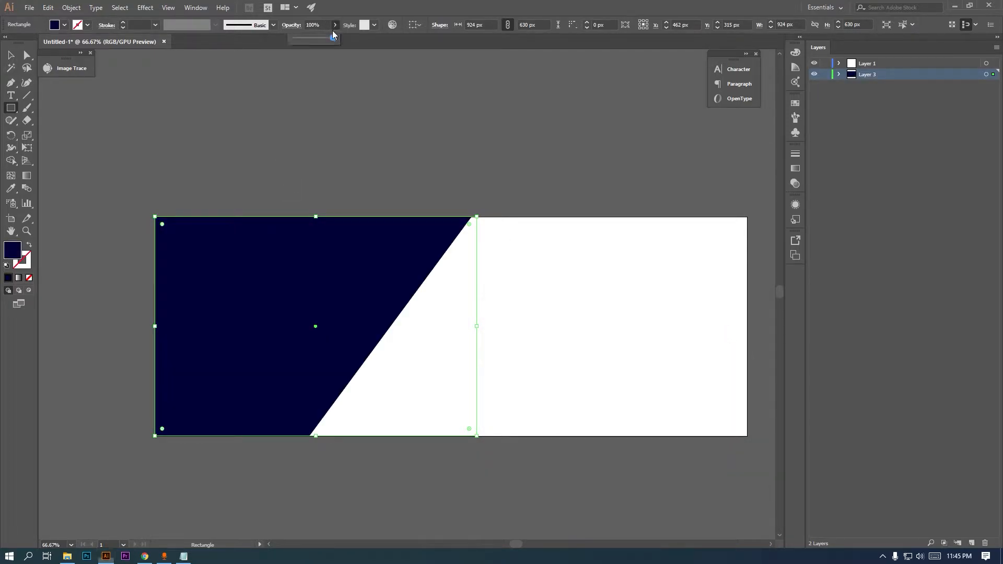
{"action": "left_click_drag", "start_coordinate": [325, 39], "coordinate": [325, 38]}
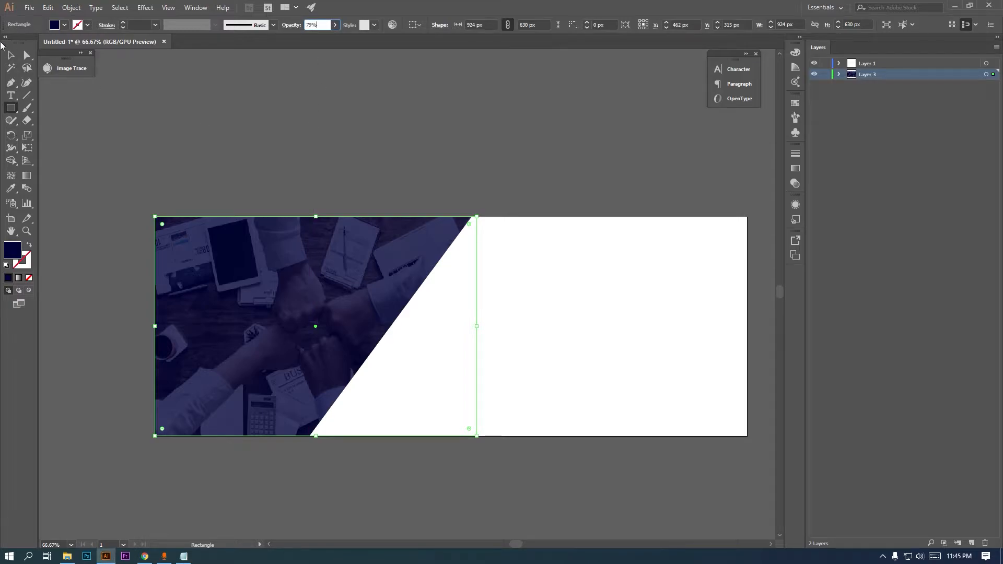
{"action": "left_click", "coordinate": [6, 57]}
{"action": "left_click", "coordinate": [143, 127]}
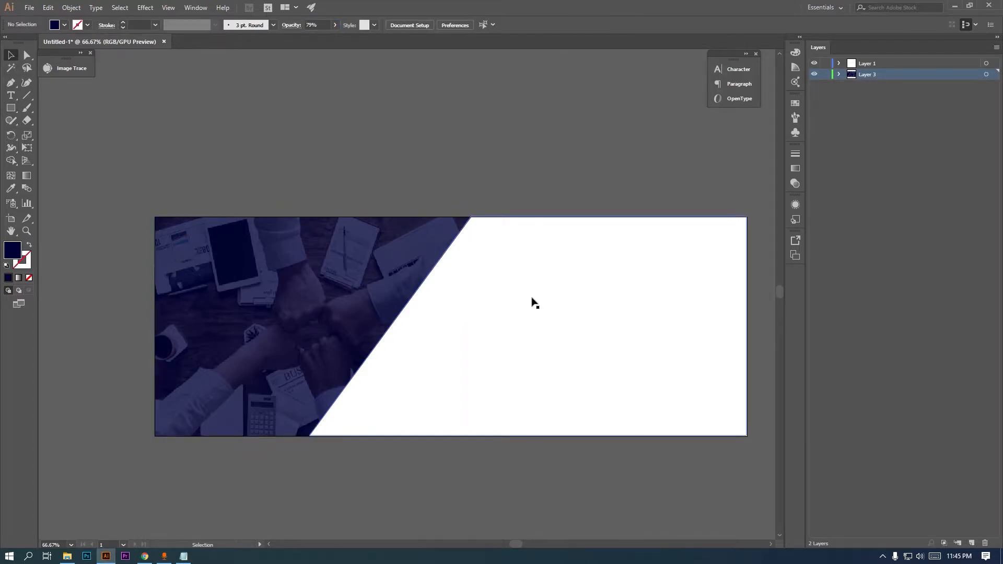
- Narrow the white slanted shape by moving its left side inward, exposing more of the photo
{"action": "left_click", "coordinate": [368, 295]}
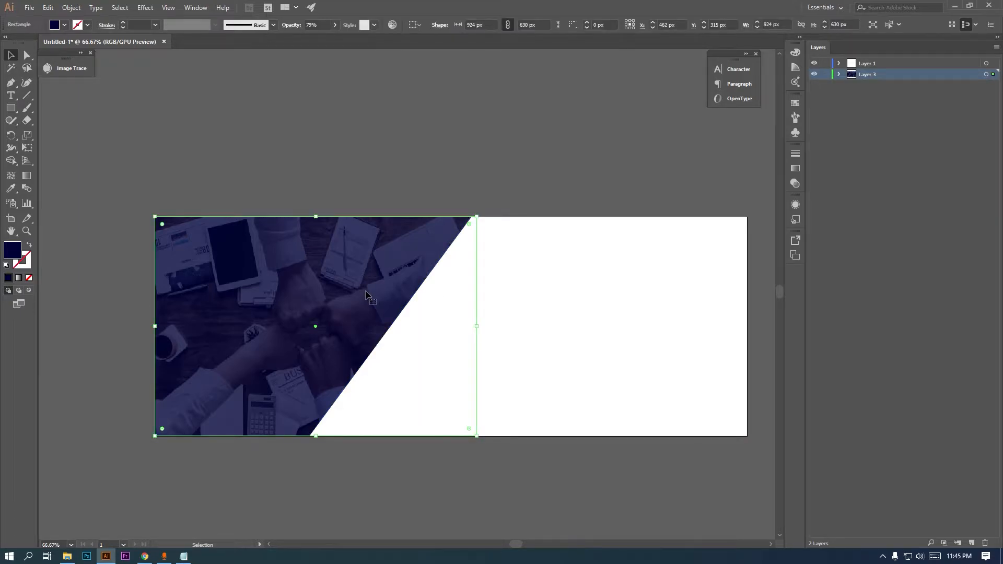
{"action": "left_click", "coordinate": [543, 318]}
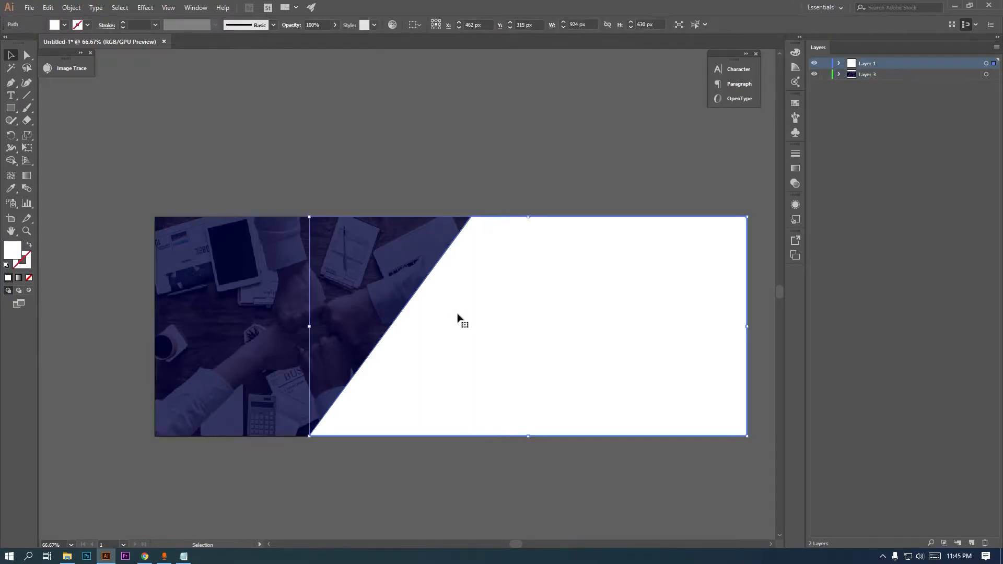
{"action": "left_click", "coordinate": [331, 355]}
{"action": "left_click", "coordinate": [540, 352]}
{"action": "left_click_drag", "start_coordinate": [314, 327], "coordinate": [338, 330]}
- Widen the navy overlay rectangle to 987 px so it extends past the top of the slanted edge
{"action": "left_click", "coordinate": [290, 351]}
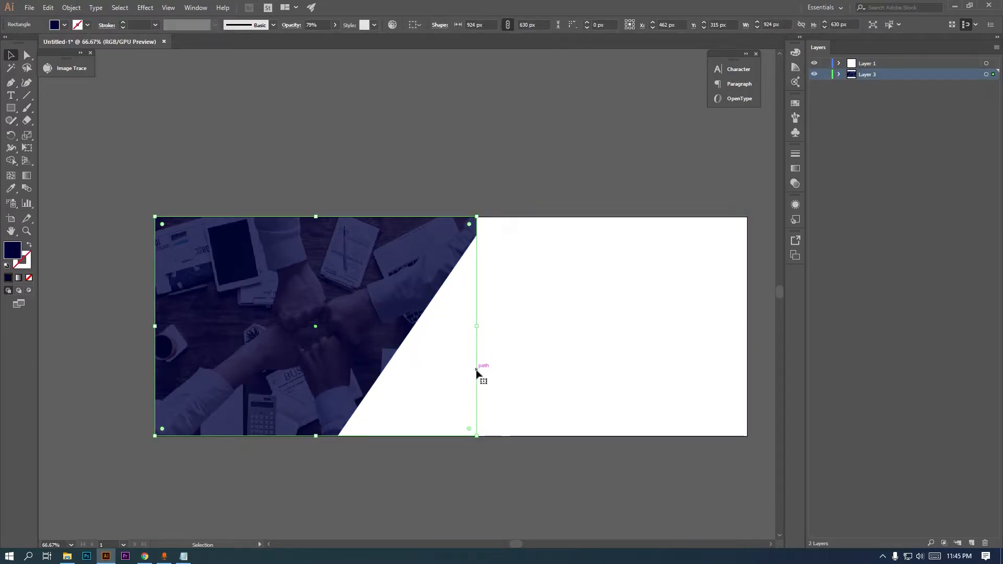
{"action": "left_click_drag", "start_coordinate": [477, 327], "coordinate": [499, 328]}
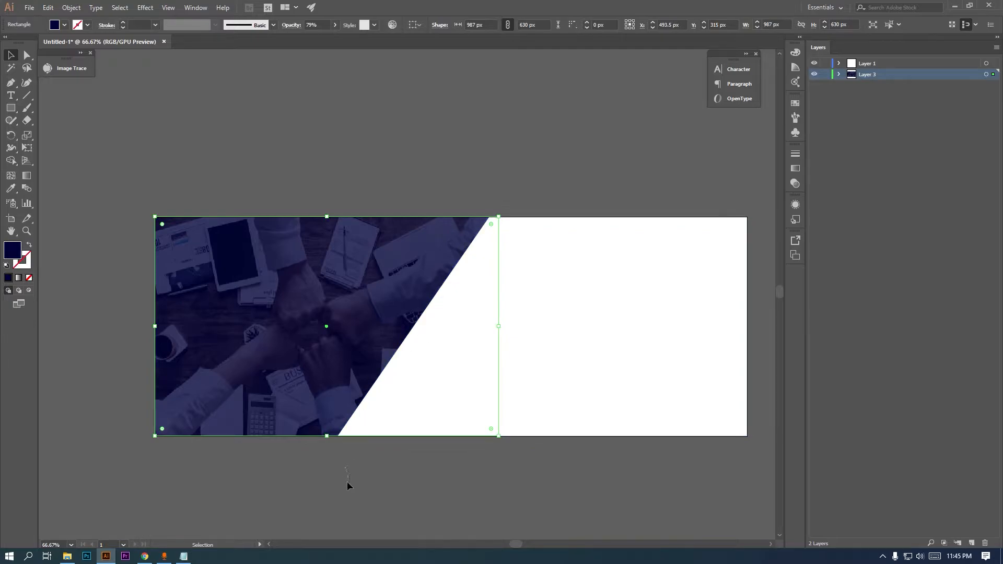
{"action": "left_click", "coordinate": [347, 481]}
- Select the photo through Layer 2 and widen it to 966 px to reach the top of the slanted edge
{"action": "left_click", "coordinate": [839, 74]}
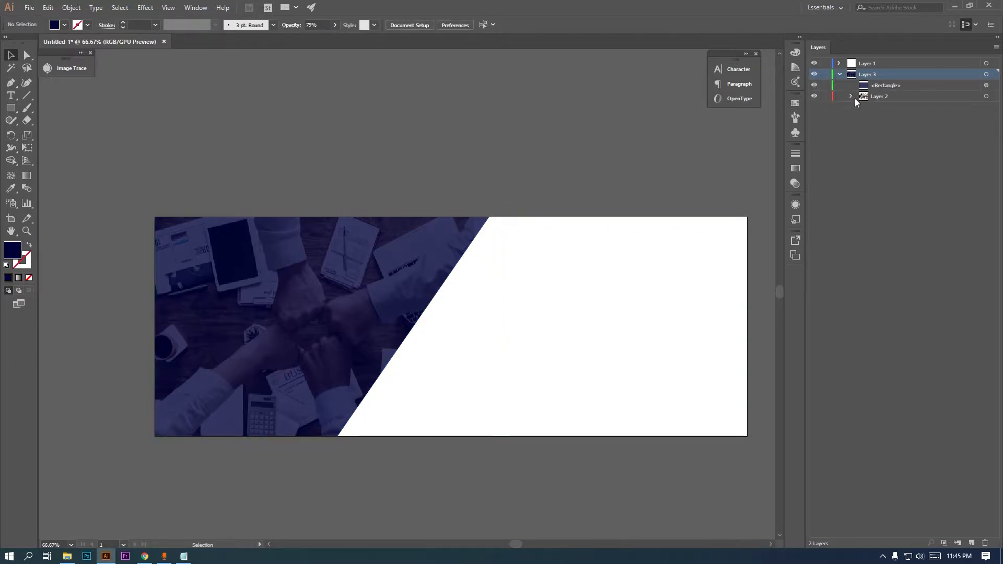
{"action": "left_click", "coordinate": [987, 96]}
{"action": "left_click_drag", "start_coordinate": [476, 326], "coordinate": [489, 325]}
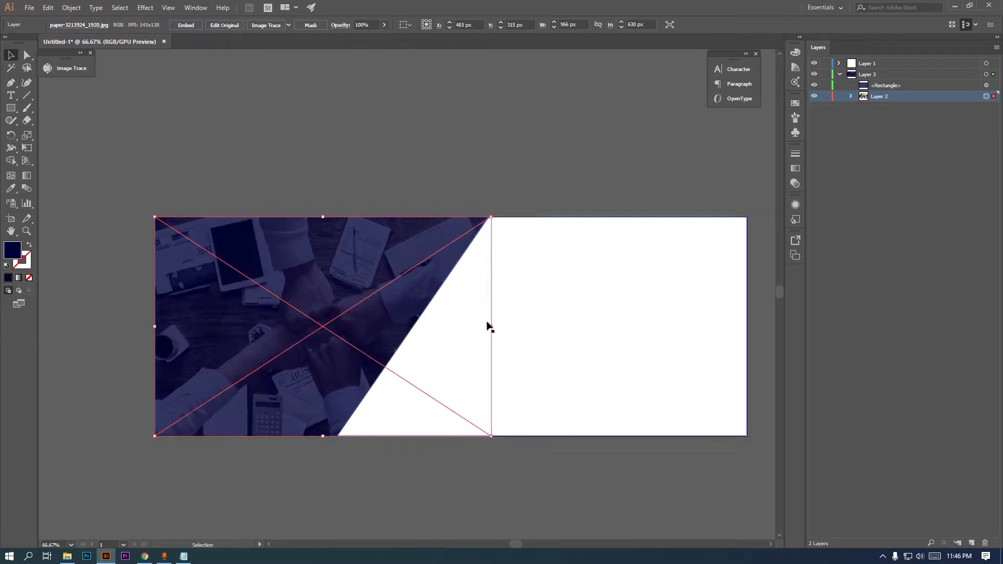
{"action": "left_click", "coordinate": [372, 476]}
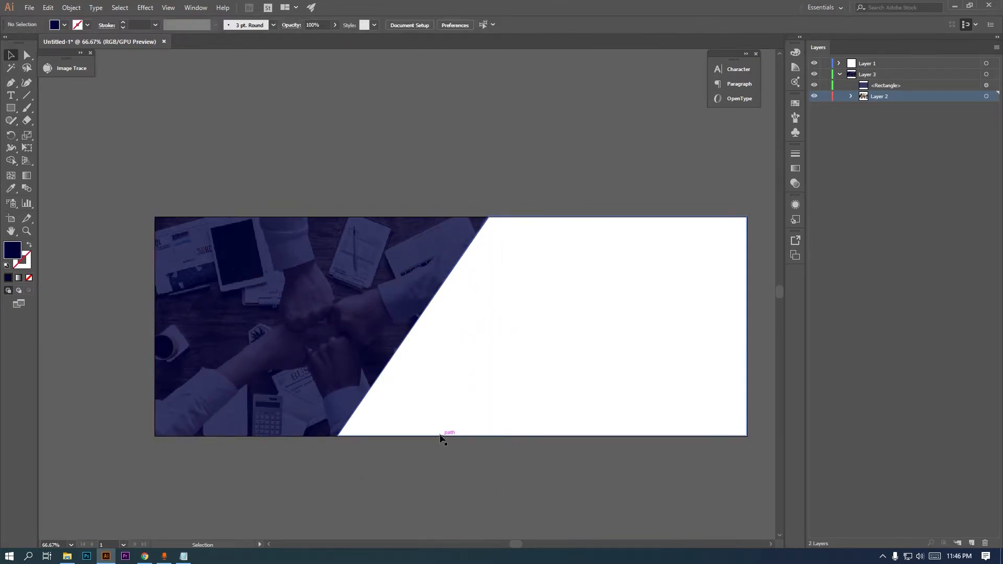
- Draw a rectangle about 843 × 491 px above the overlay in Layer 3, inset from the artboard's edges
{"action": "left_click", "coordinate": [889, 85]}
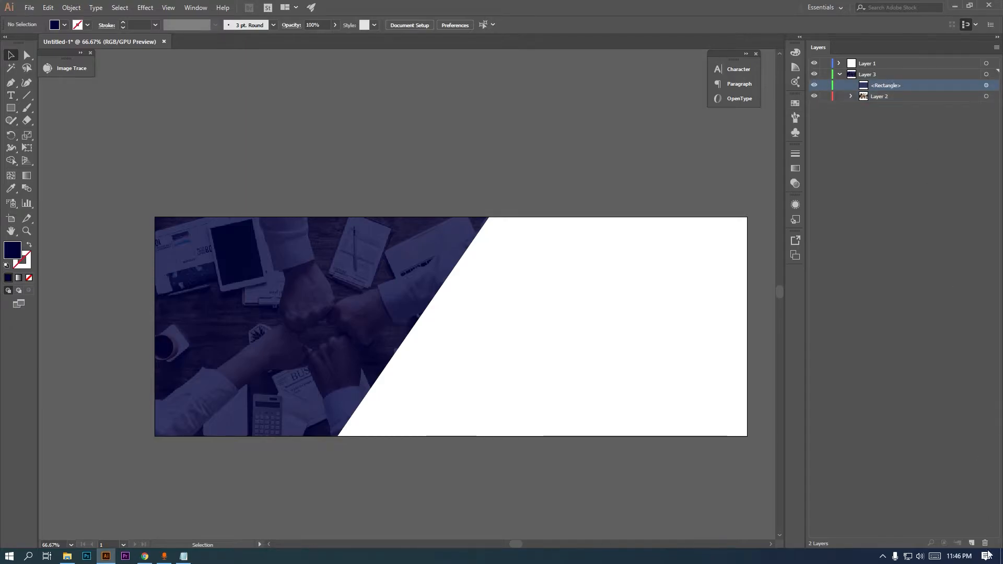
{"action": "left_click", "coordinate": [14, 108]}
{"action": "left_click_drag", "start_coordinate": [186, 241], "coordinate": [480, 412]}
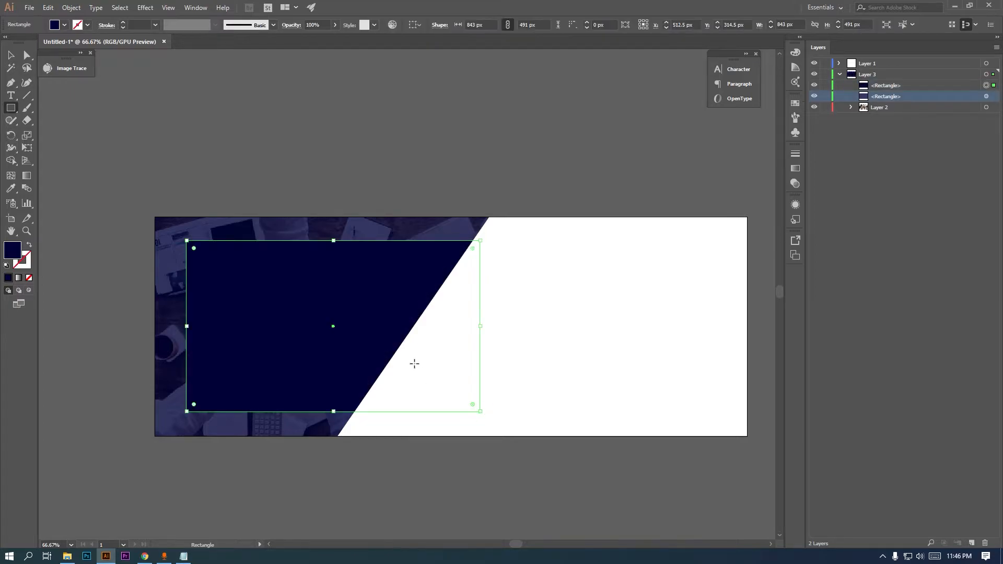
- Give the inset rectangle no fill and a white 4 pt stroke
{"action": "left_click", "coordinate": [29, 245]}
{"action": "left_click", "coordinate": [30, 263]}
{"action": "double_click", "coordinate": [28, 261]}
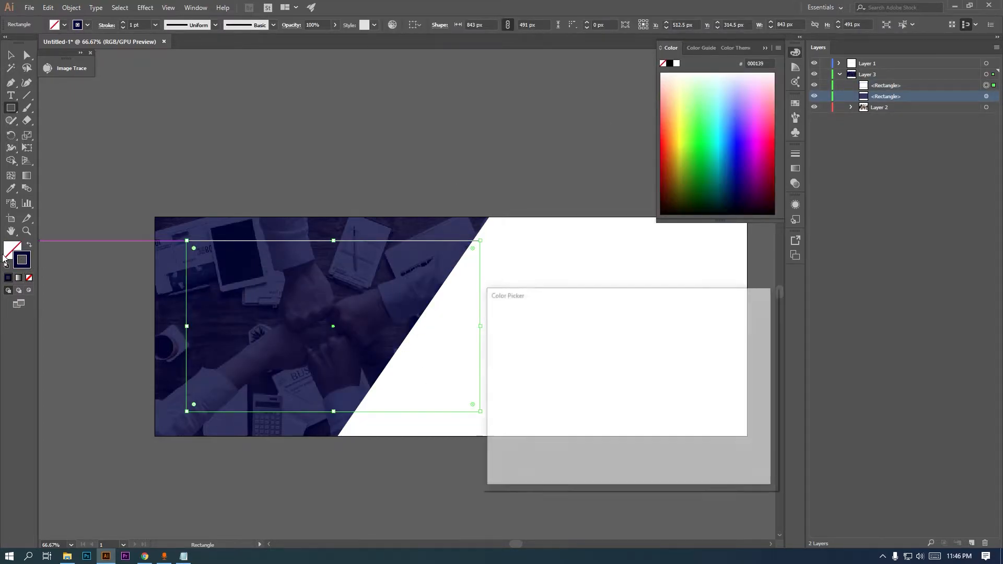
{"action": "left_click", "coordinate": [453, 302]}
{"action": "left_click", "coordinate": [740, 326]}
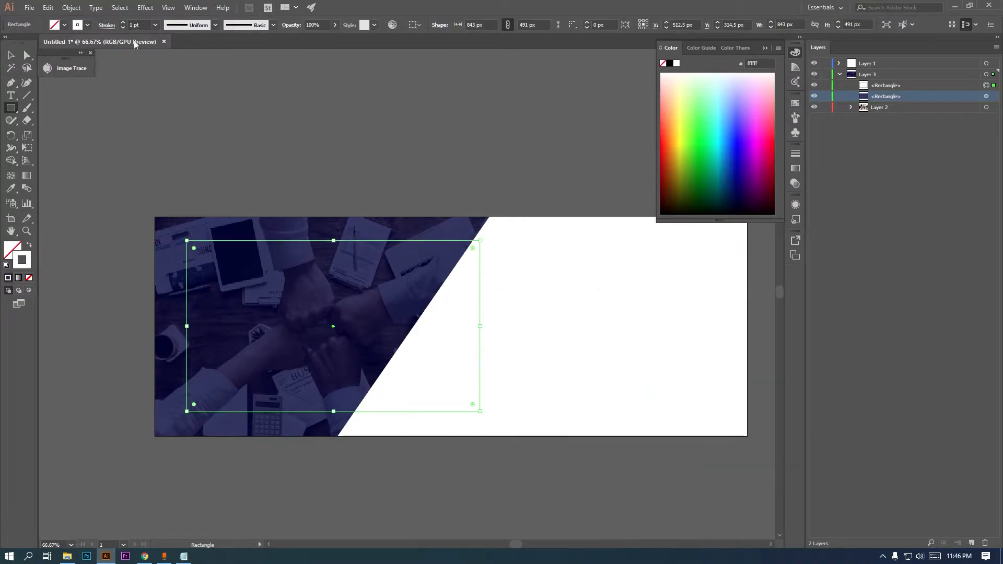
{"action": "left_click", "coordinate": [122, 22]}
{"action": "left_click", "coordinate": [123, 22]}
{"action": "left_click", "coordinate": [123, 22]}
{"action": "left_click", "coordinate": [11, 56]}
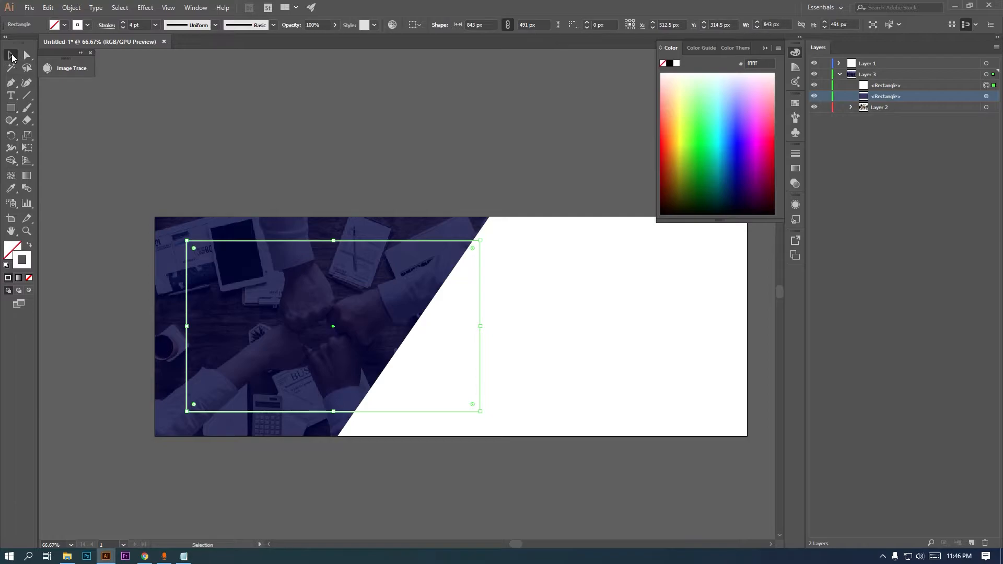
{"action": "left_click", "coordinate": [218, 106]}
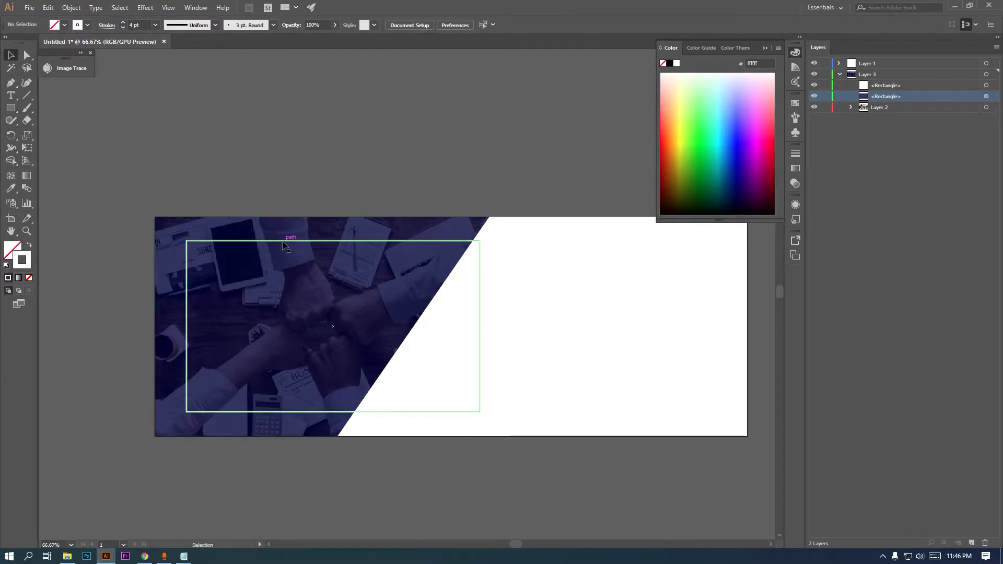
- Draw a white filled rectangle about 115 × 201 px across the middle of the frame's left side
{"action": "left_click", "coordinate": [11, 107]}
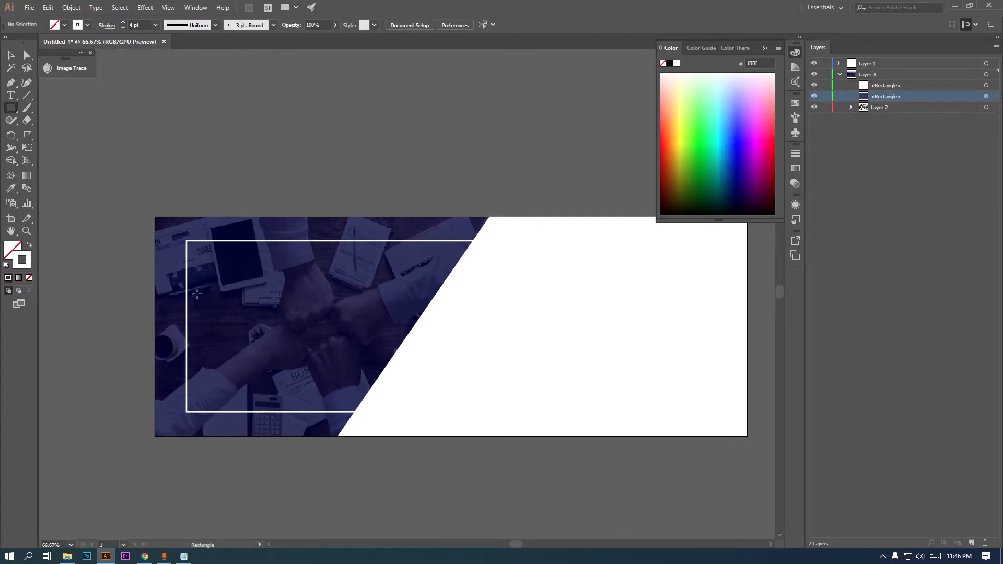
{"action": "left_click", "coordinate": [886, 86]}
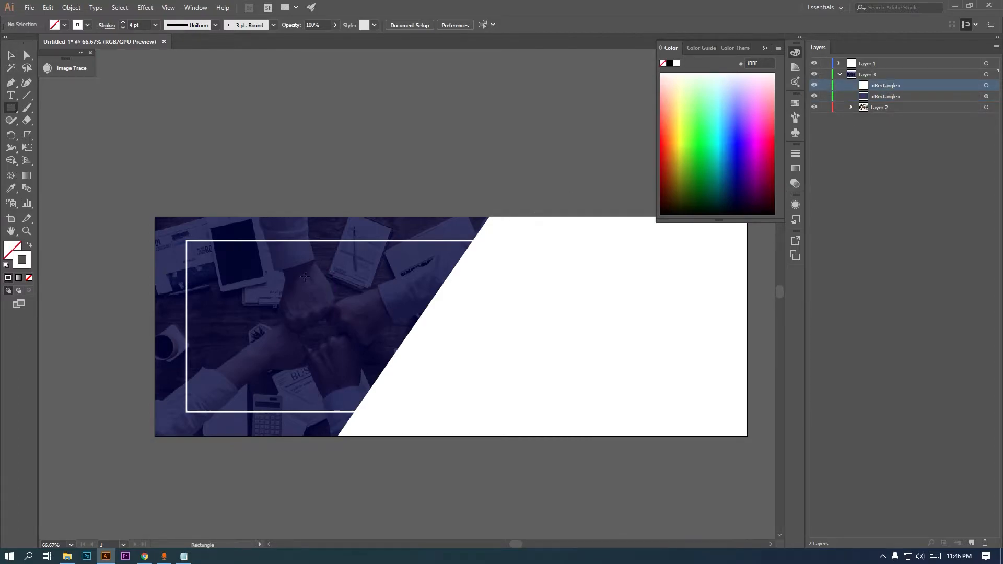
{"action": "left_click", "coordinate": [29, 245]}
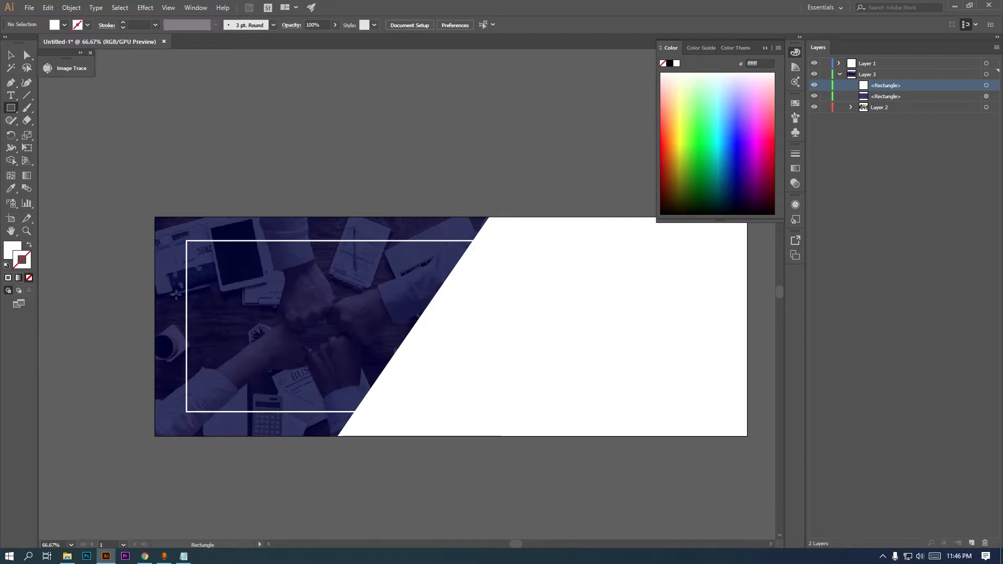
{"action": "left_click_drag", "start_coordinate": [172, 293], "coordinate": [213, 362]}
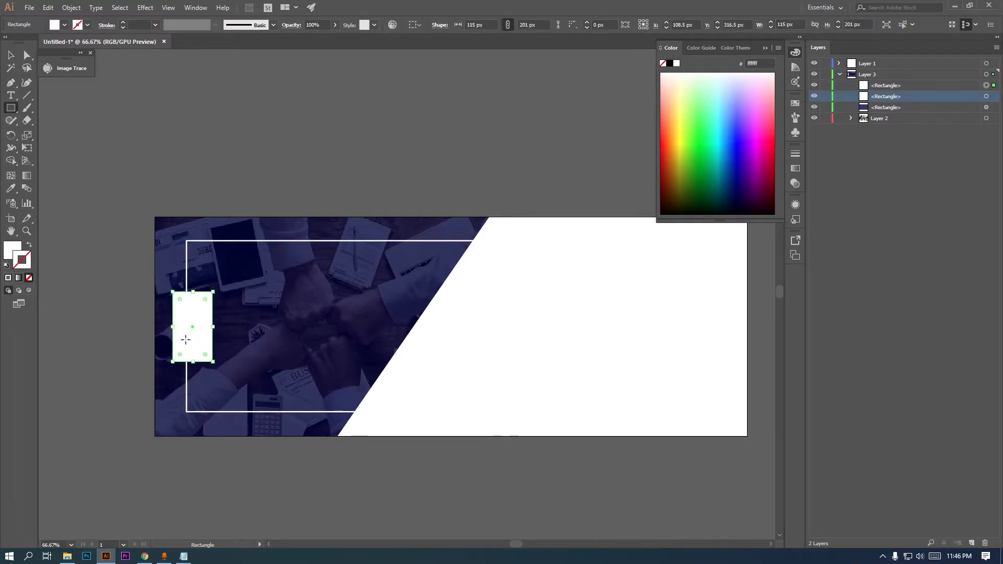
- Cut a gap in the frame's left side by removing the small white rectangle from it with the Shape Builder tool
{"action": "key", "text": "v"}
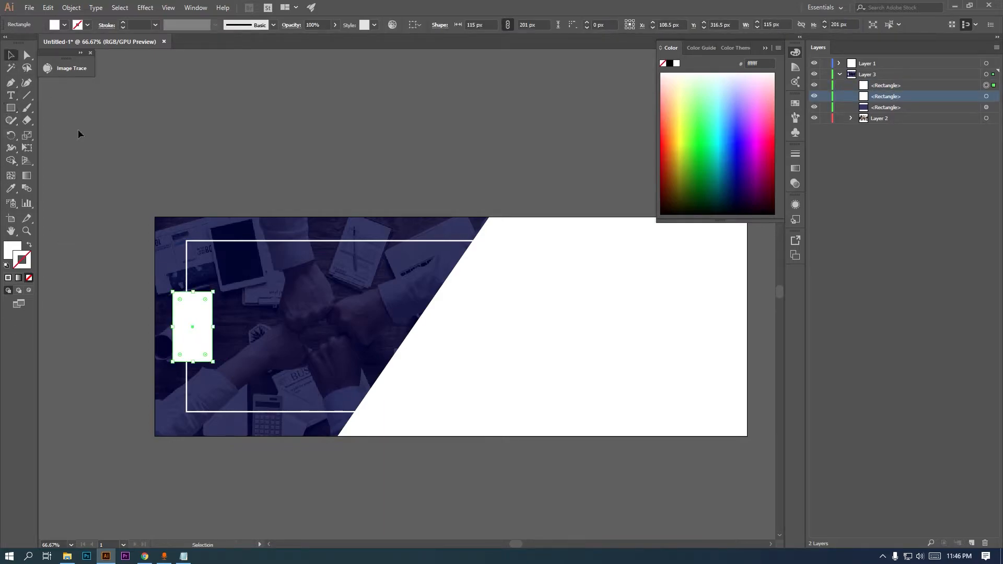
{"action": "left_click", "coordinate": [187, 255], "text": "shift"}
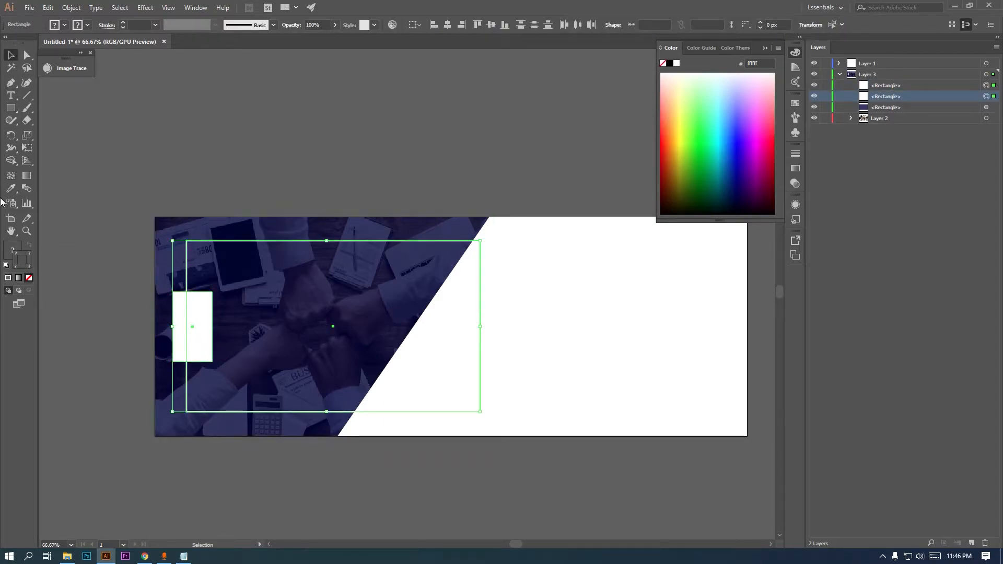
{"action": "left_click", "coordinate": [11, 161]}
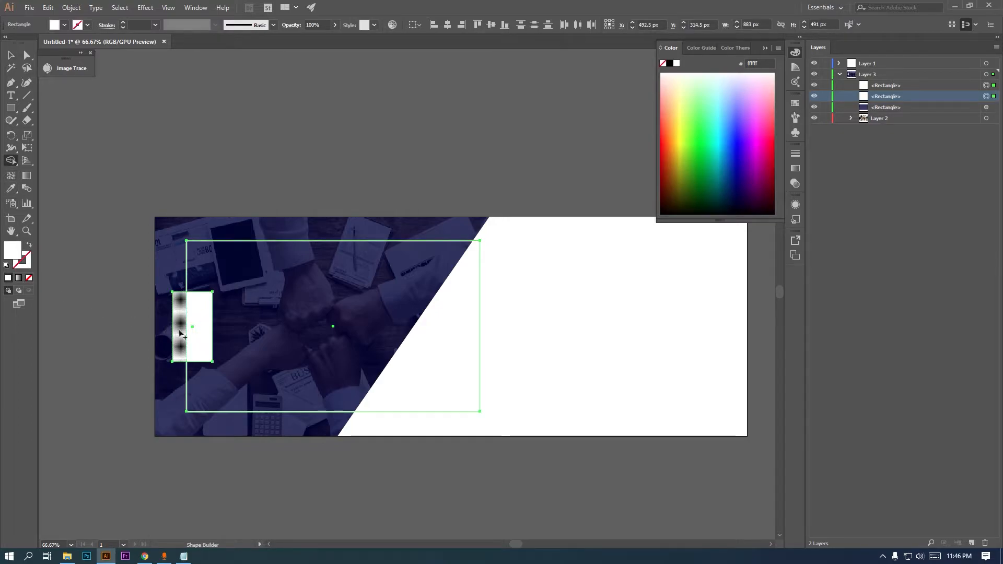
{"action": "left_click", "coordinate": [192, 342], "text": "alt"}
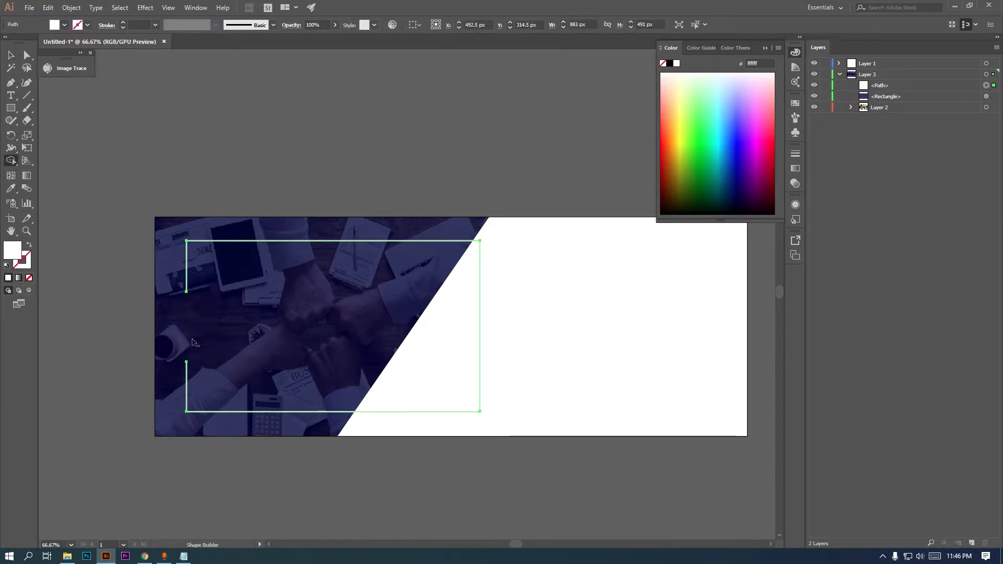
{"action": "left_click", "coordinate": [11, 54]}
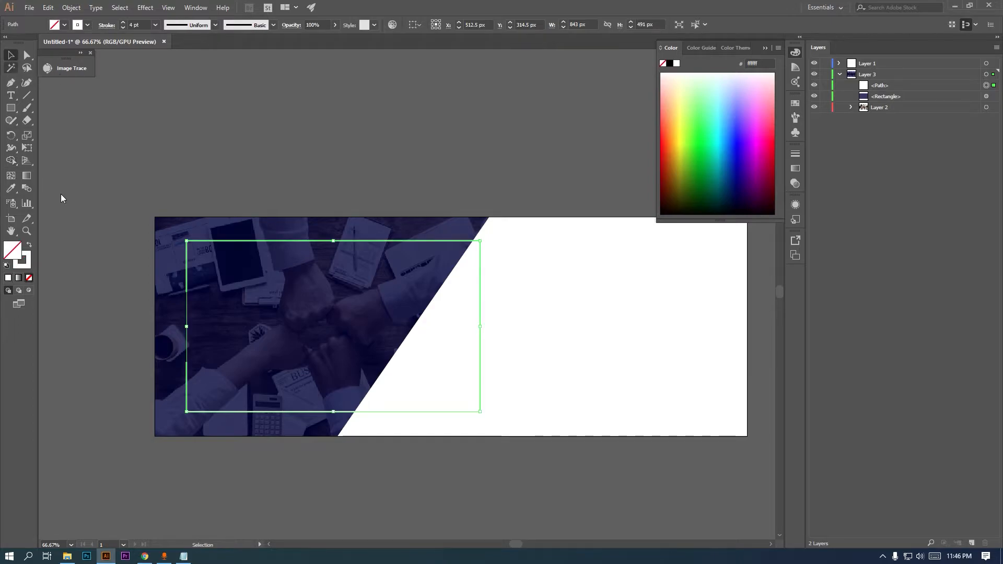
{"action": "left_click", "coordinate": [91, 253]}
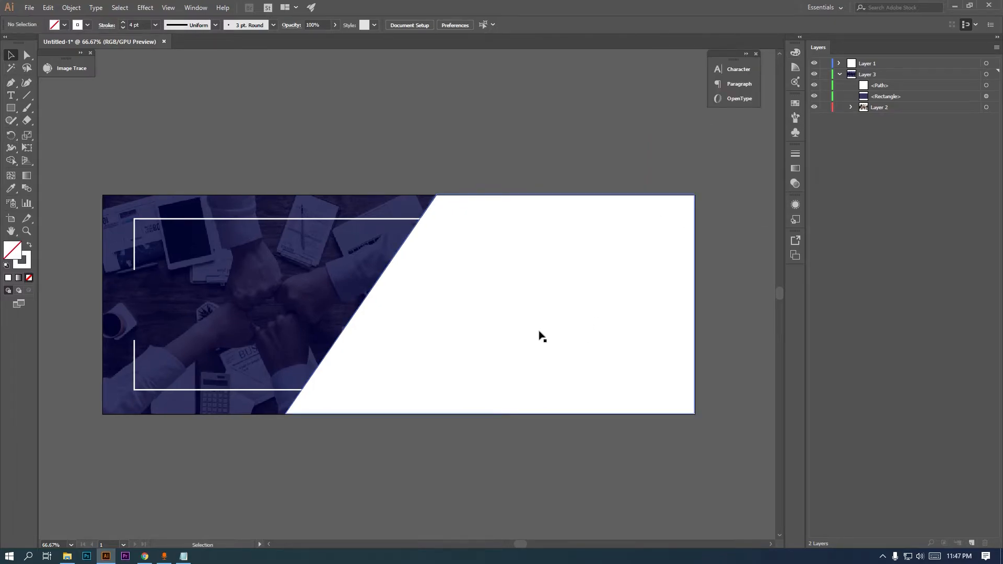
- Switch to Notepad, copy the word COMPANY from the notes, and return to Illustrator
{"action": "scroll", "coordinate": [542, 337], "scroll_direction": "up", "scroll_amount": 1}
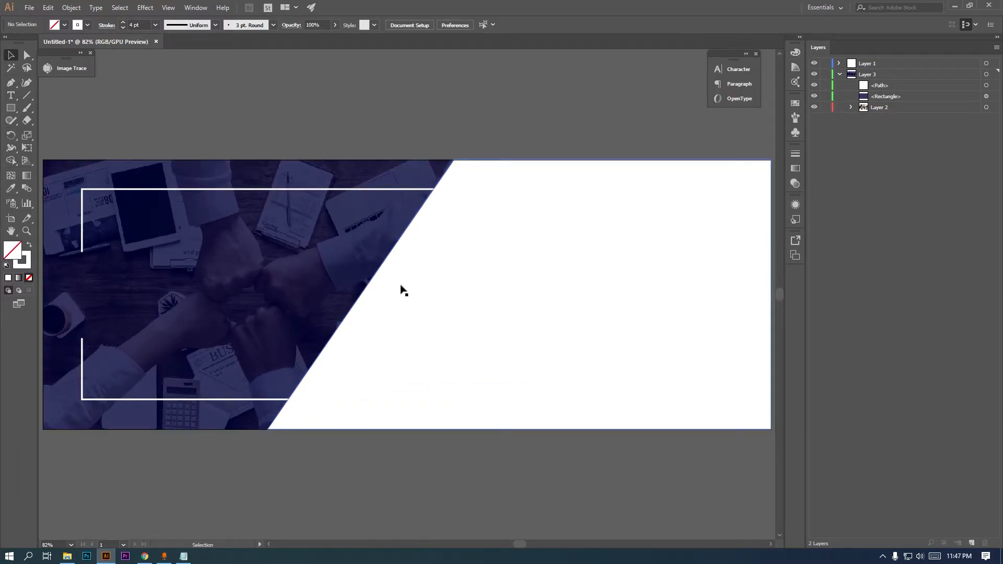
{"action": "left_click", "coordinate": [183, 556]}
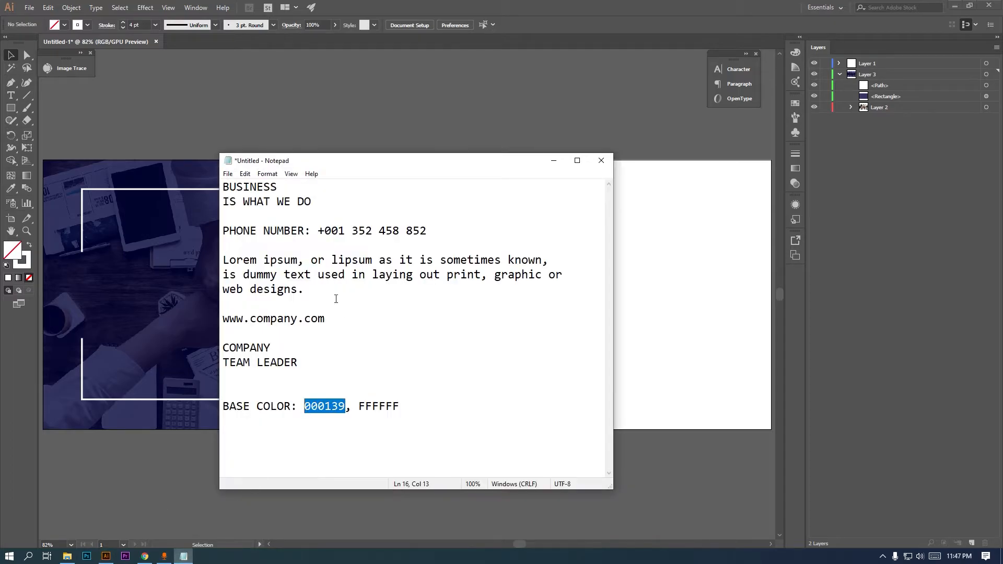
{"action": "left_click_drag", "start_coordinate": [271, 348], "coordinate": [223, 348]}
{"action": "right_click", "coordinate": [239, 351]}
{"action": "left_click", "coordinate": [264, 386]}
{"action": "left_click", "coordinate": [464, 5]}
- Add a new layer above Layer 1 for the text
{"action": "left_click", "coordinate": [10, 95]}
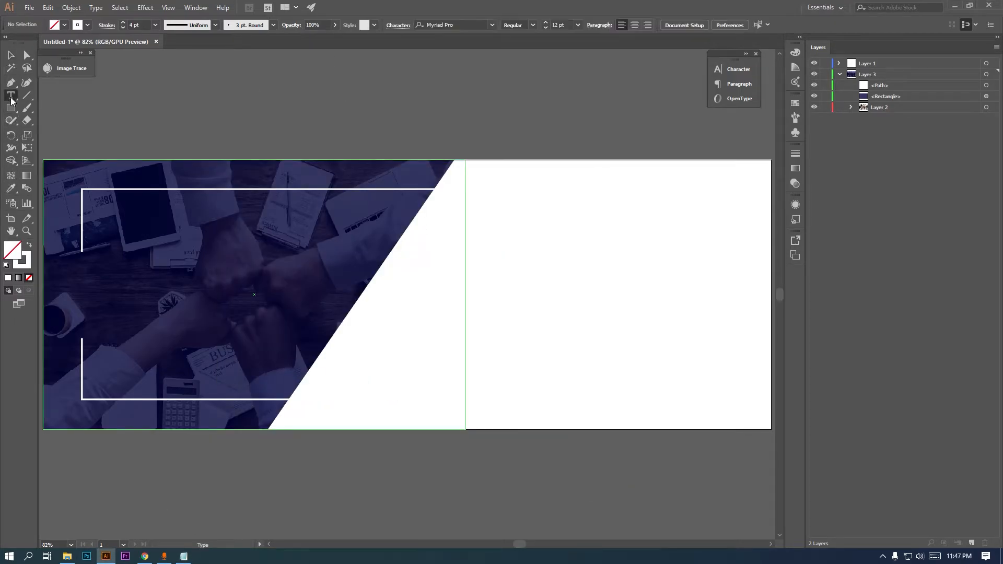
{"action": "left_click", "coordinate": [882, 67]}
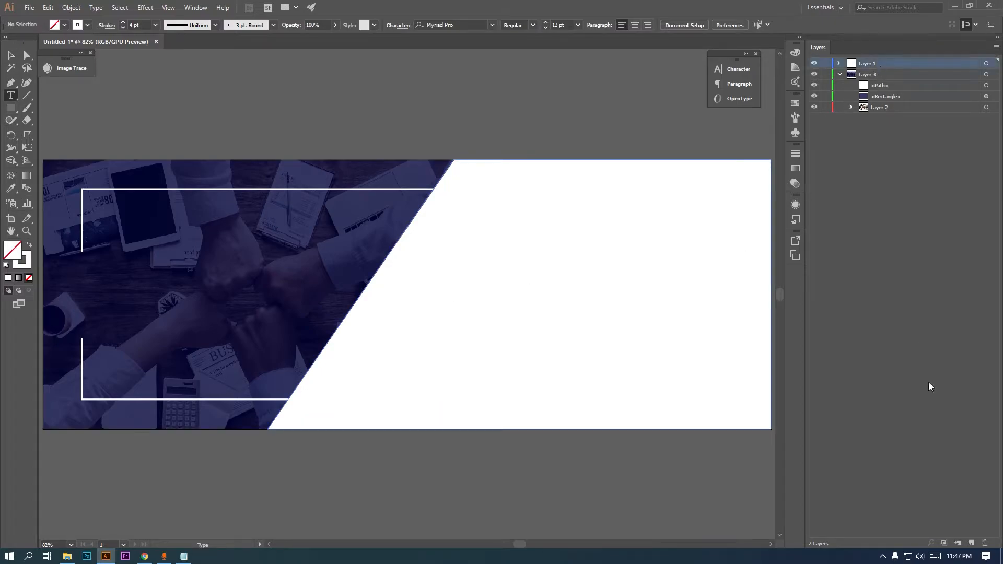
{"action": "left_click", "coordinate": [971, 544]}
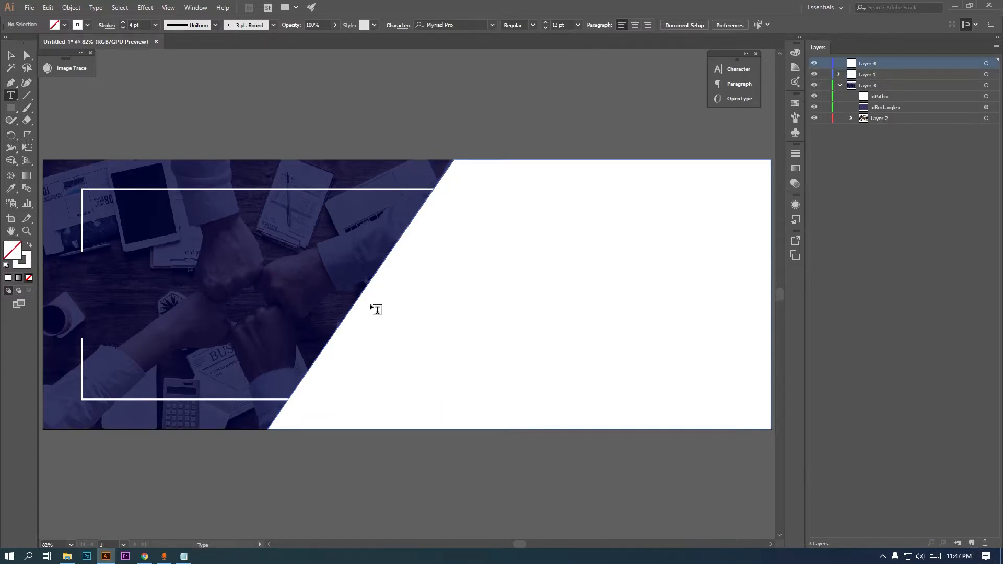
- Rename Layer 1 as BG and Layer 3 as BG LEFT, and collapse BG LEFT
{"action": "double_click", "coordinate": [872, 76]}
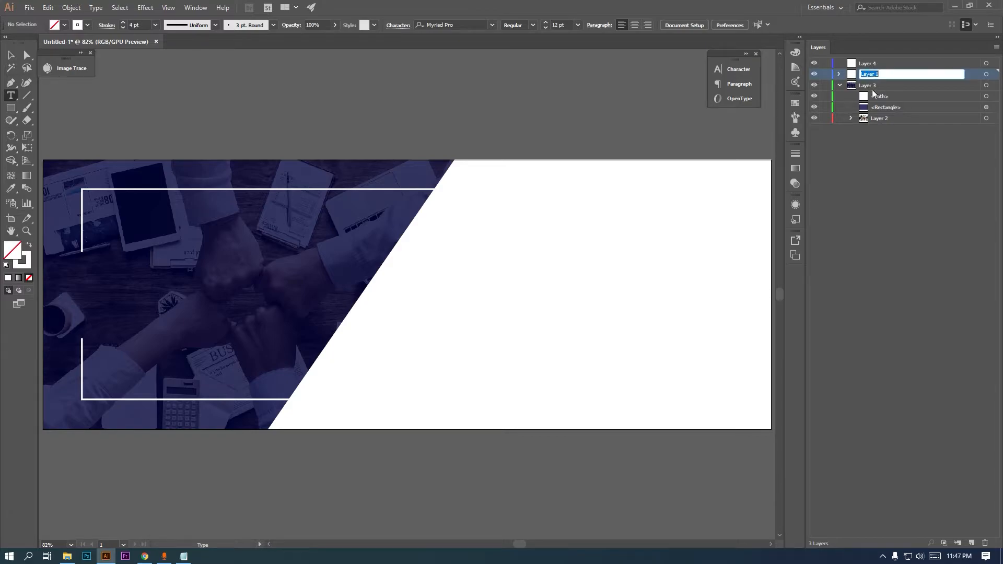
{"action": "key", "text": "Return"}
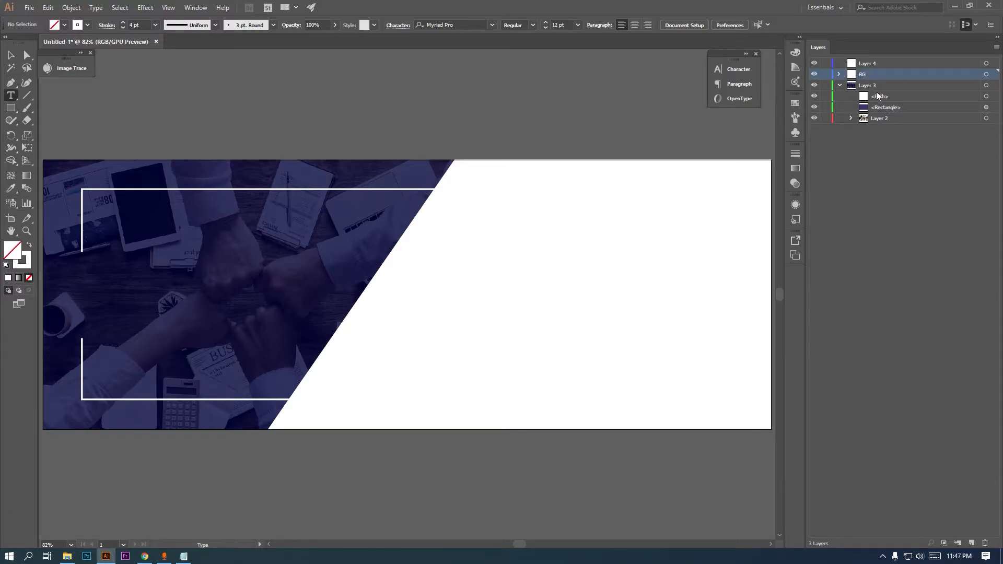
{"action": "left_click", "coordinate": [815, 85]}
{"action": "left_click", "coordinate": [814, 84]}
{"action": "double_click", "coordinate": [869, 86]}
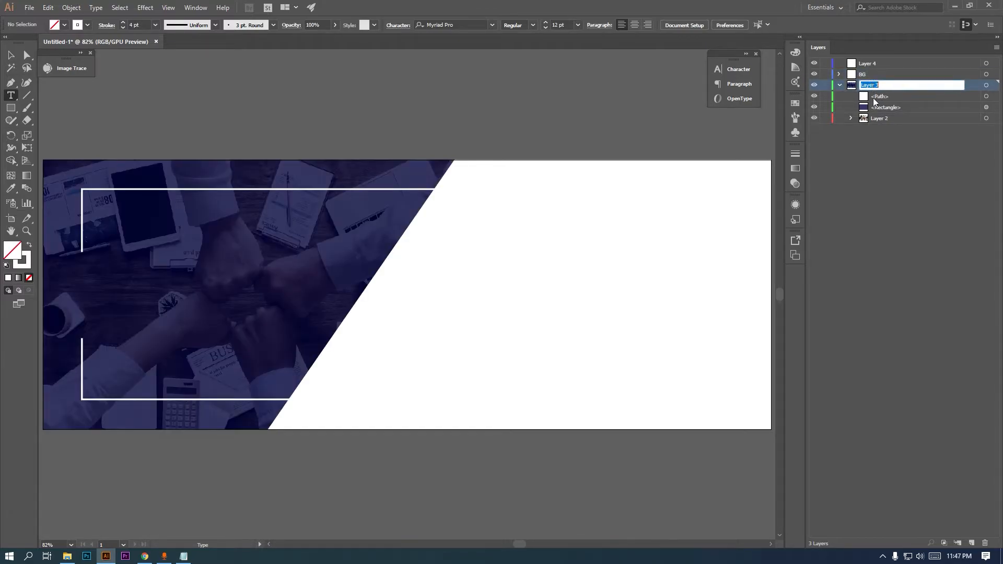
{"action": "type", "text": "BG LEFT"}
{"action": "key", "text": "Return"}
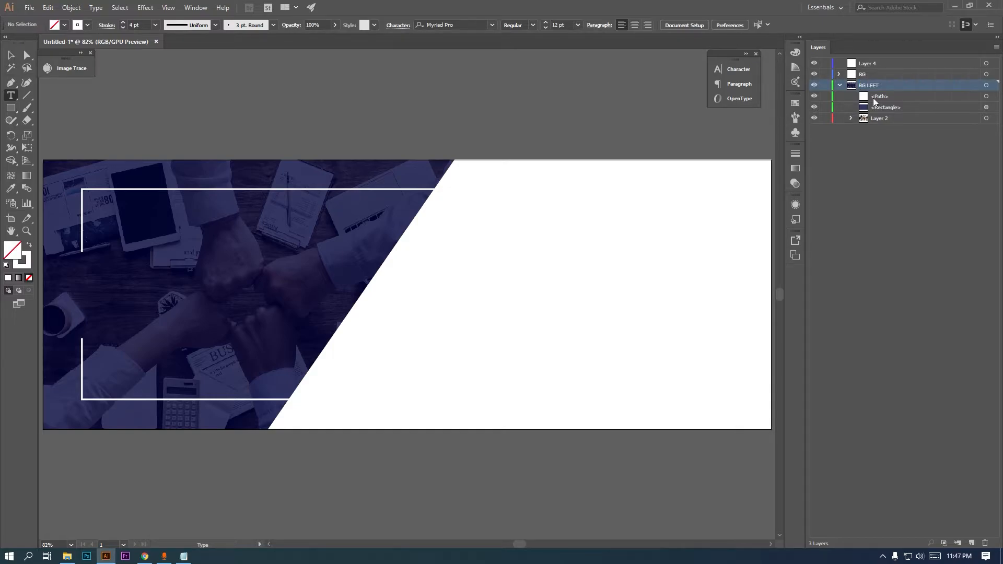
{"action": "left_click", "coordinate": [840, 85]}
- Add the white point text COMPANY on Layer 4, beside the gap in the frame's left side
{"action": "left_click", "coordinate": [867, 63]}
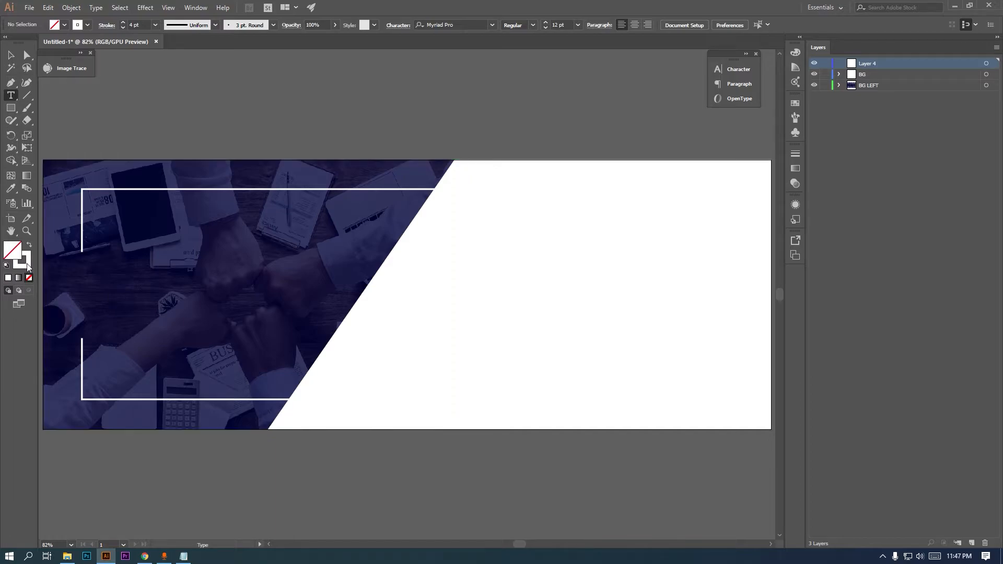
{"action": "left_click", "coordinate": [97, 291]}
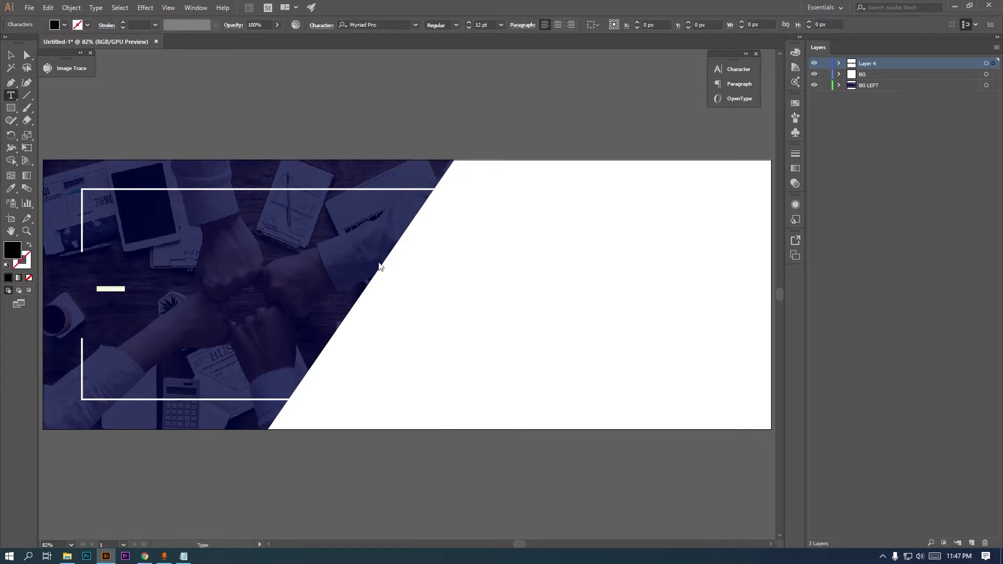
{"action": "left_click_drag", "start_coordinate": [496, 332], "coordinate": [474, 316]}
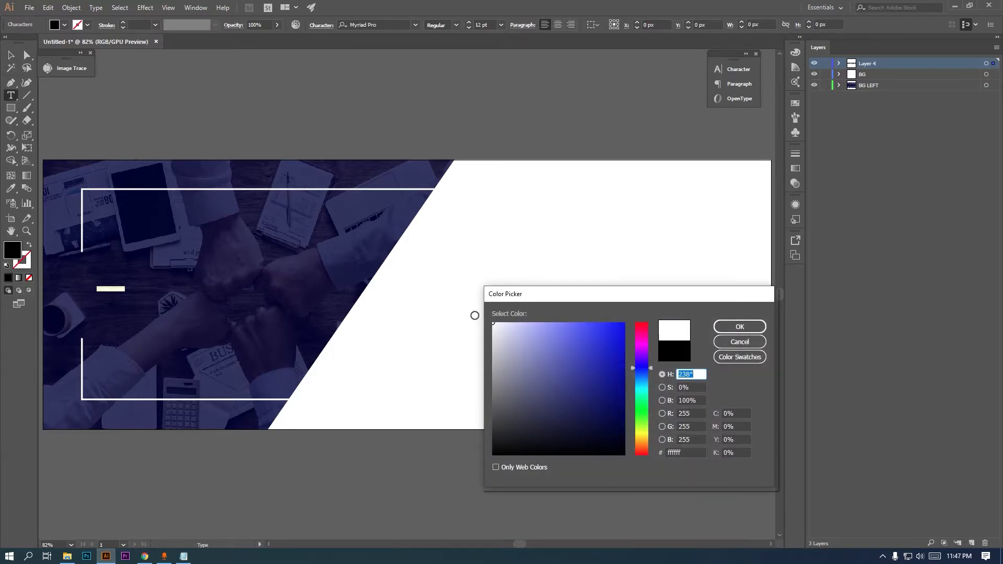
{"action": "left_click", "coordinate": [740, 327]}
{"action": "type", "text": "COMPANY"}
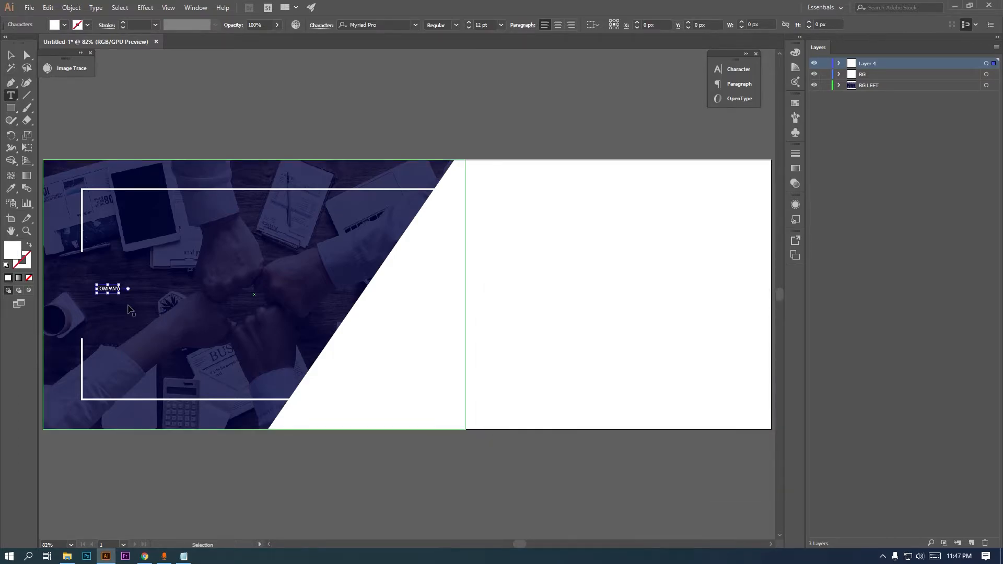
{"action": "key", "text": "Escape"}
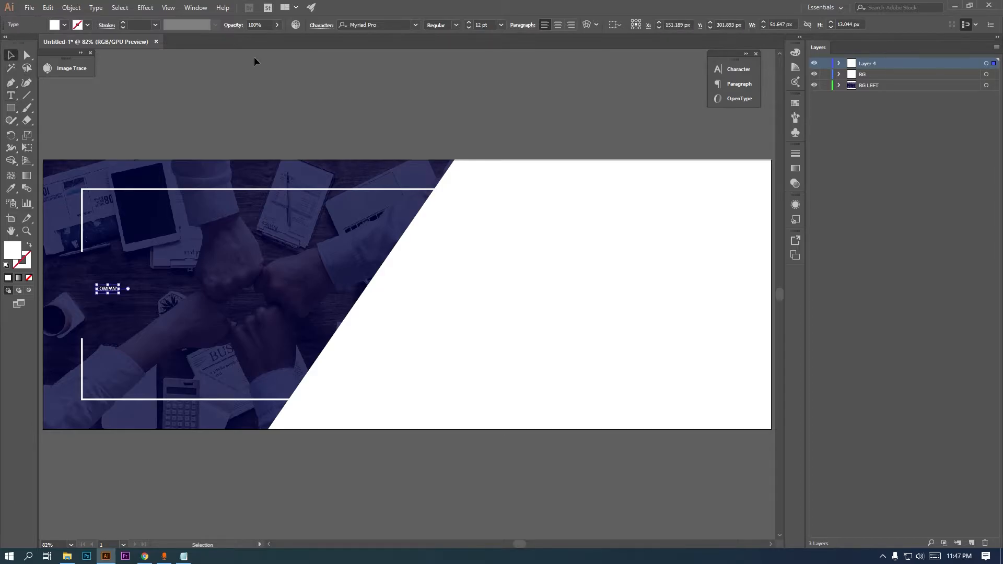
- Set the COMPANY text's font to Montserrat ExtraBold
{"action": "left_click", "coordinate": [417, 26]}
{"action": "scroll", "coordinate": [397, 81], "scroll_direction": "up", "scroll_amount": 10}
{"action": "scroll", "coordinate": [397, 81], "scroll_direction": "up", "scroll_amount": 15}
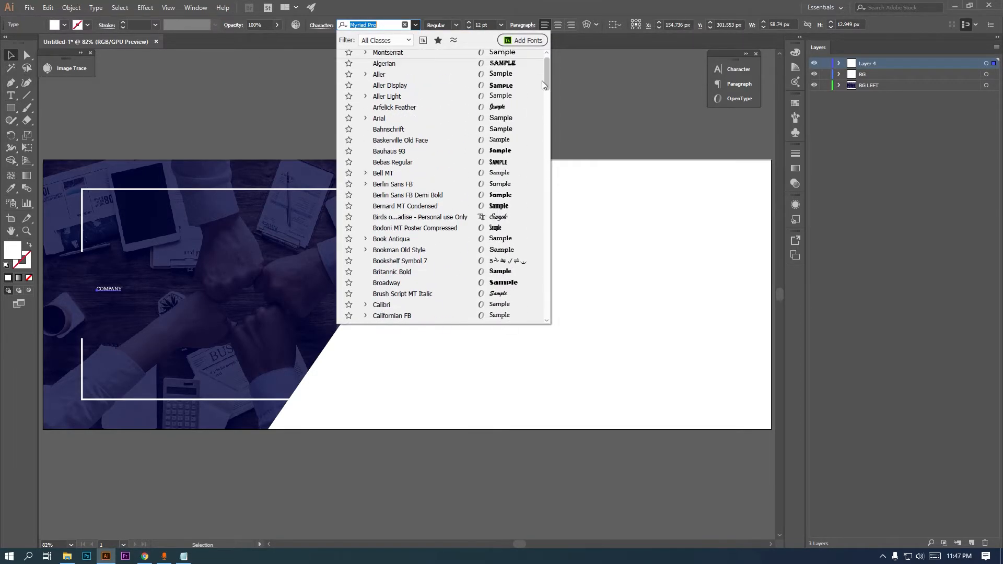
{"action": "left_click", "coordinate": [417, 65]}
{"action": "left_click", "coordinate": [456, 26]}
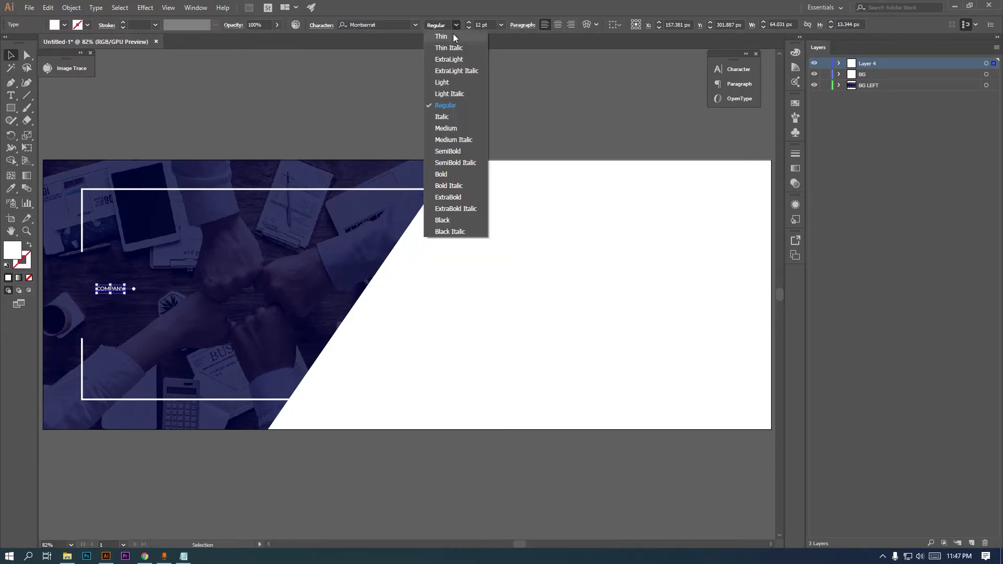
{"action": "left_click", "coordinate": [455, 201]}
- Set the COMPANY text to 70 pt Bold and move it into the gap in the frame's left side
{"action": "left_click", "coordinate": [503, 24]}
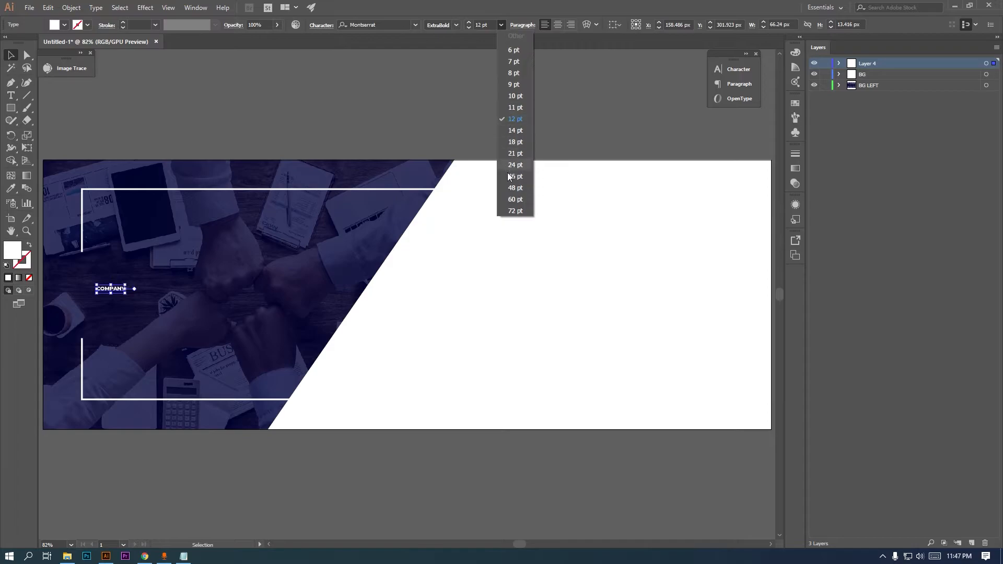
{"action": "left_click", "coordinate": [522, 209]}
{"action": "scroll", "coordinate": [490, 25], "scroll_direction": "down", "scroll_amount": 2}
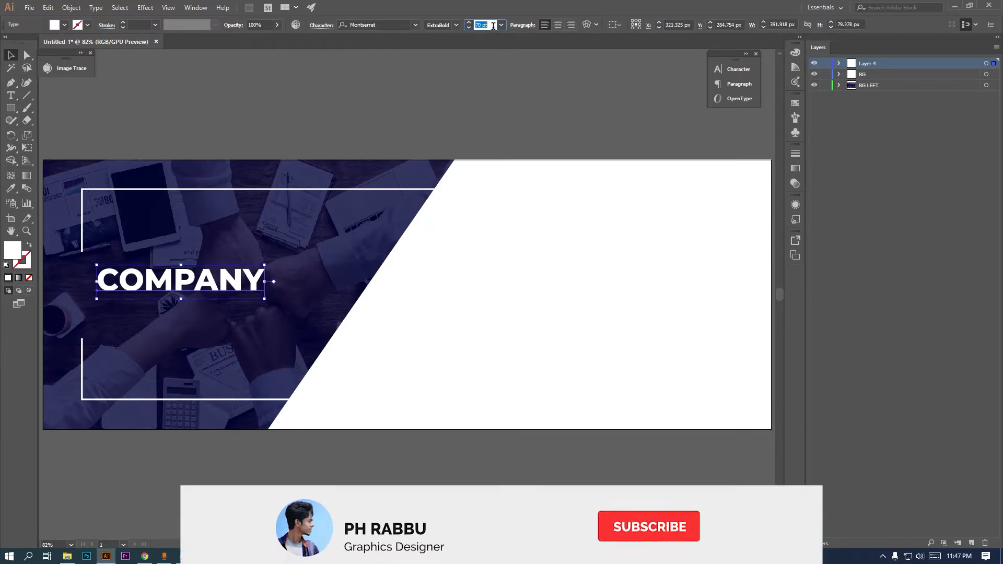
{"action": "left_click_drag", "start_coordinate": [206, 279], "coordinate": [181, 300]}
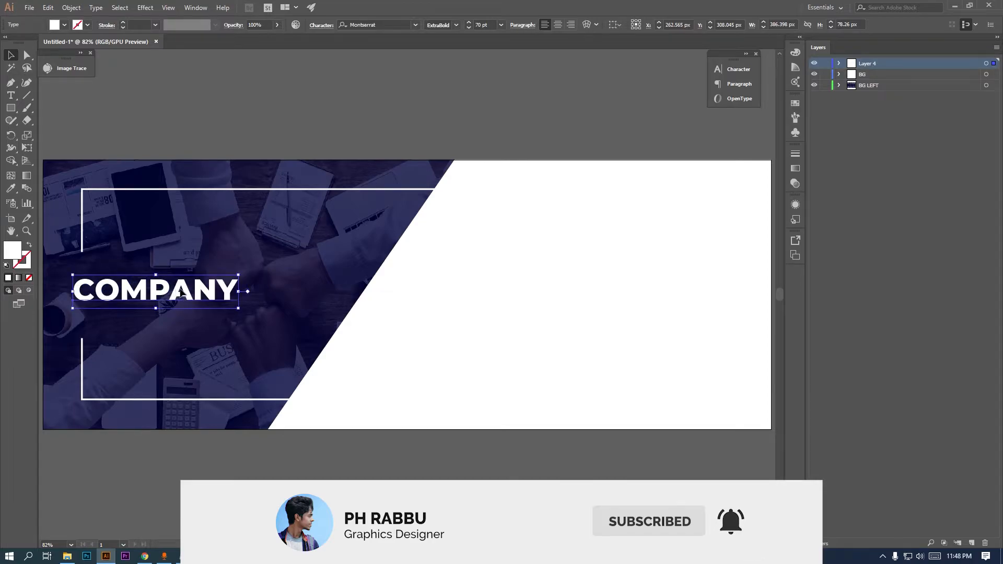
{"action": "left_click", "coordinate": [455, 25]}
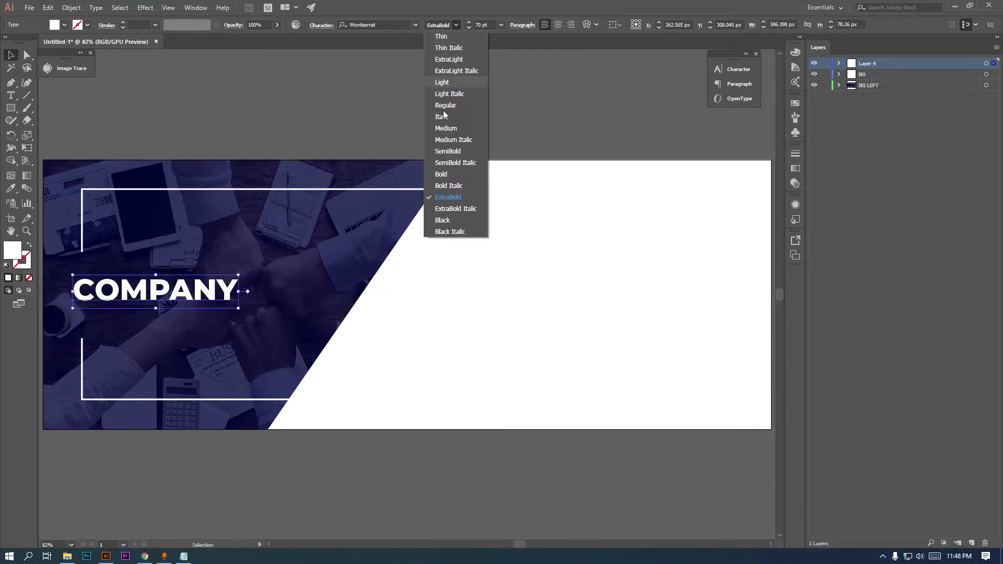
{"action": "left_click", "coordinate": [445, 175]}
- Duplicate the COMPANY text directly below itself and replace the copy's wording with TEAM LEADER from the Notepad notes
{"action": "left_click_drag", "start_coordinate": [182, 292], "coordinate": [182, 318]}
{"action": "double_click", "coordinate": [191, 314]}
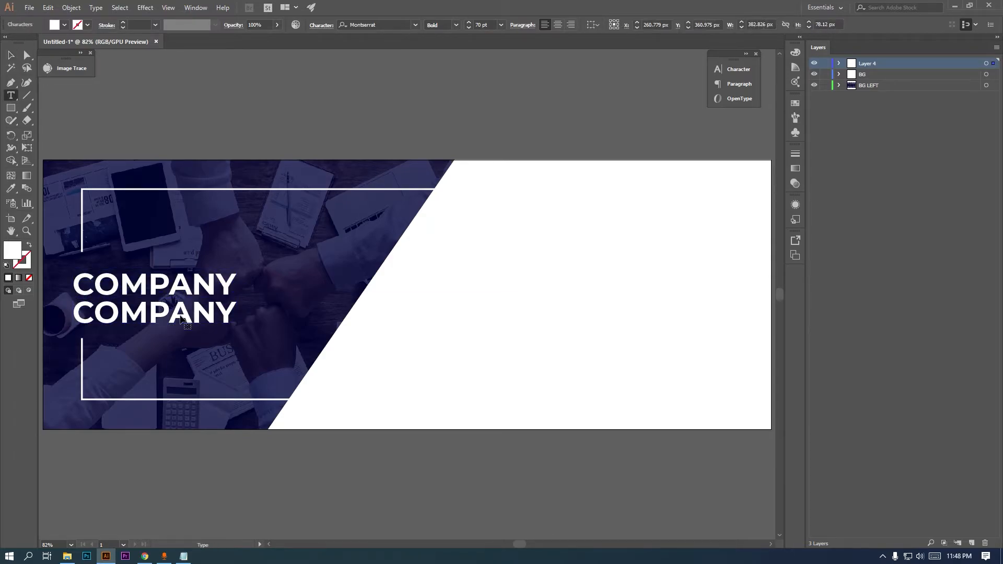
{"action": "key", "text": "ctrl+a"}
{"action": "left_click", "coordinate": [183, 557]}
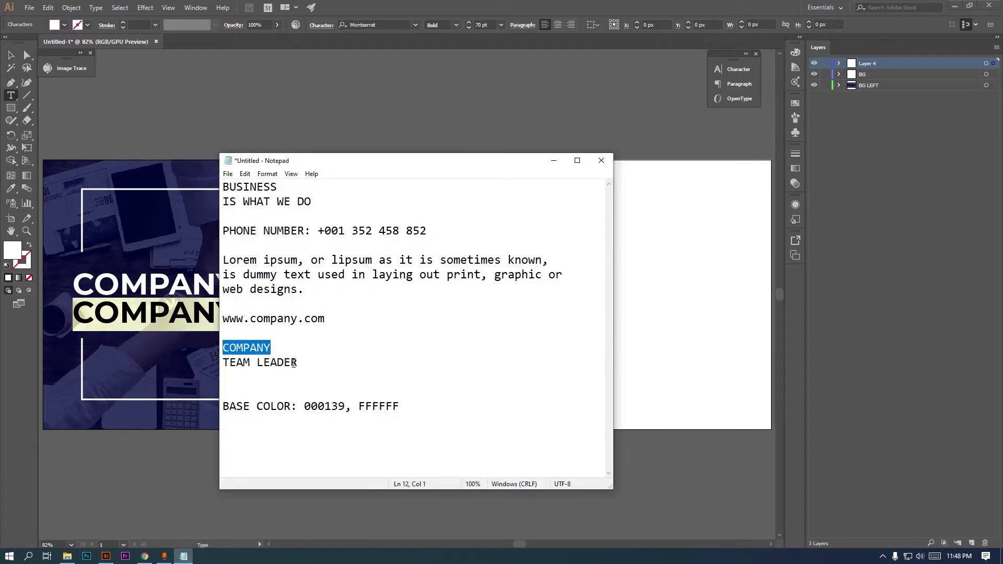
{"action": "left_click", "coordinate": [292, 363]}
{"action": "key", "text": "shift+Home"}
{"action": "key", "text": "End"}
{"action": "key", "text": "shift+Home"}
{"action": "right_click", "coordinate": [246, 363]}
{"action": "left_click", "coordinate": [272, 397]}
{"action": "key", "text": "alt+Tab"}
{"action": "key", "text": "ctrl+v"}
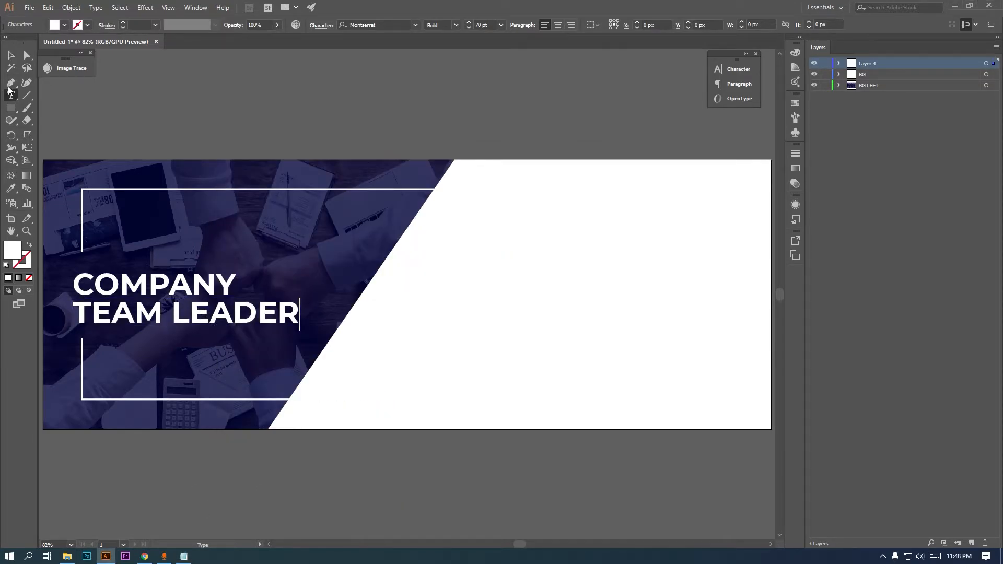
- Set the TEAM LEADER text to 22 pt Regular and place it close beneath COMPANY, aligned with its left edge
{"action": "left_click", "coordinate": [11, 54]}
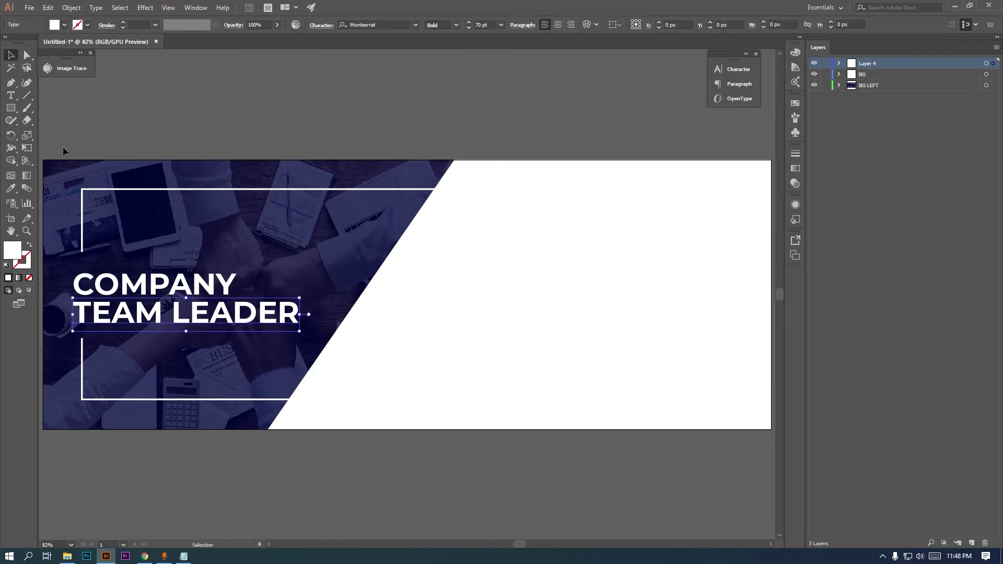
{"action": "double_click", "coordinate": [480, 24]}
{"action": "type", "text": "2"}
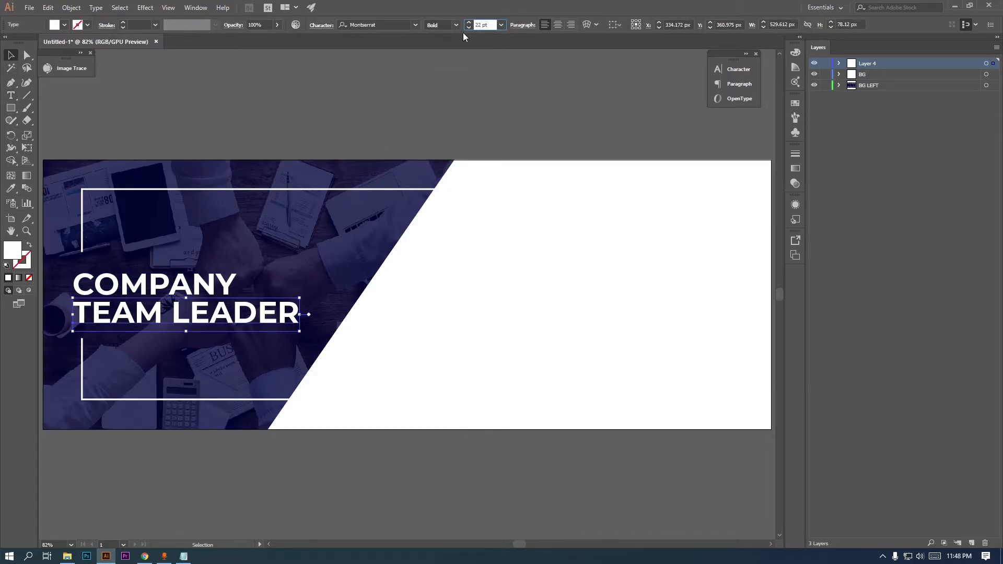
{"action": "type", "text": "2"}
{"action": "key", "text": "Return"}
{"action": "left_click_drag", "start_coordinate": [126, 322], "coordinate": [132, 306]}
{"action": "left_click", "coordinate": [454, 29]}
{"action": "left_click", "coordinate": [453, 107]}
{"action": "left_click", "coordinate": [453, 105]}
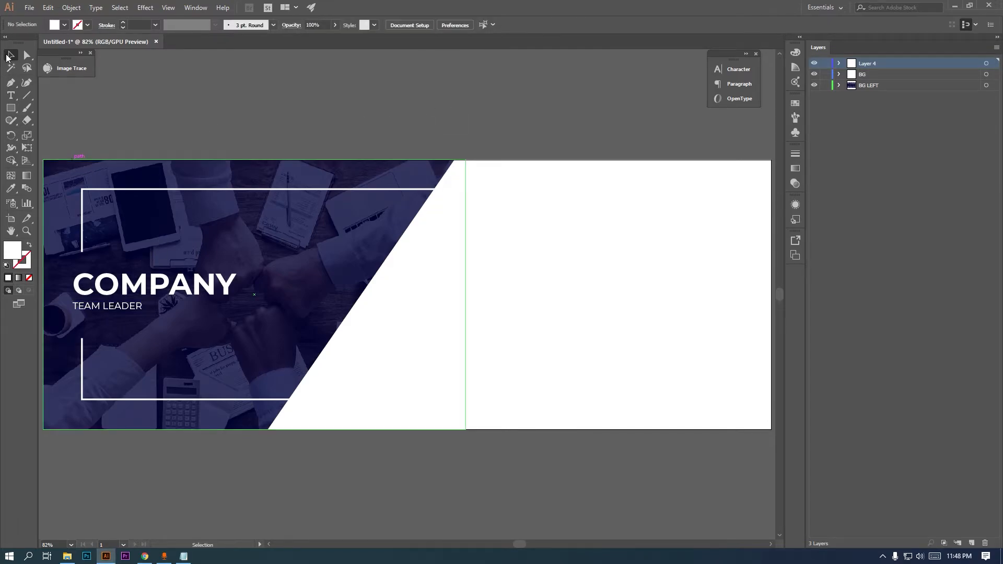
- Nudge the COMPANY and TEAM LEADER texts together slightly downward within the gap in the frame's left side
{"action": "left_click", "coordinate": [169, 279]}
{"action": "left_click", "coordinate": [135, 309], "text": "shift"}
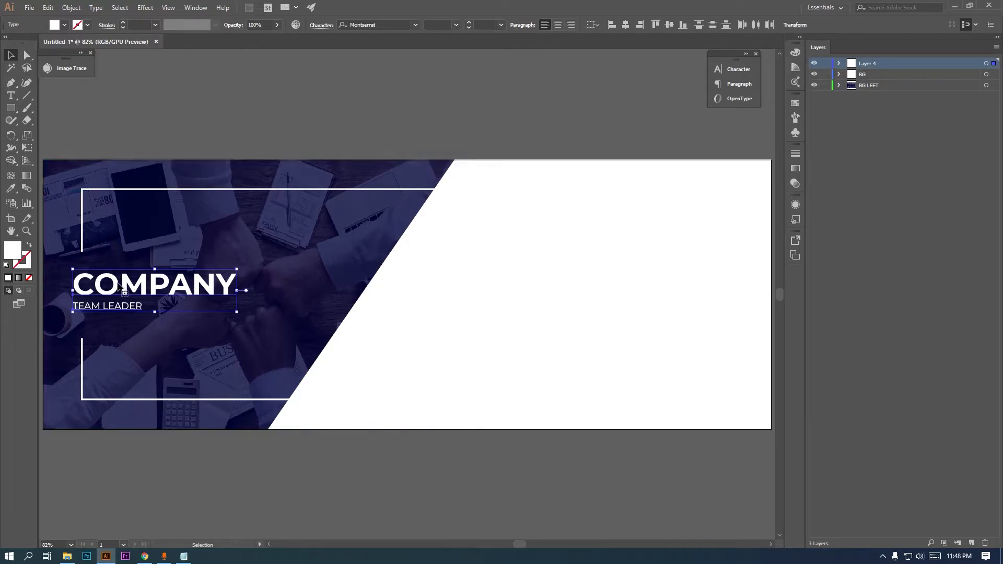
{"action": "left_click_drag", "start_coordinate": [126, 281], "coordinate": [126, 281]}
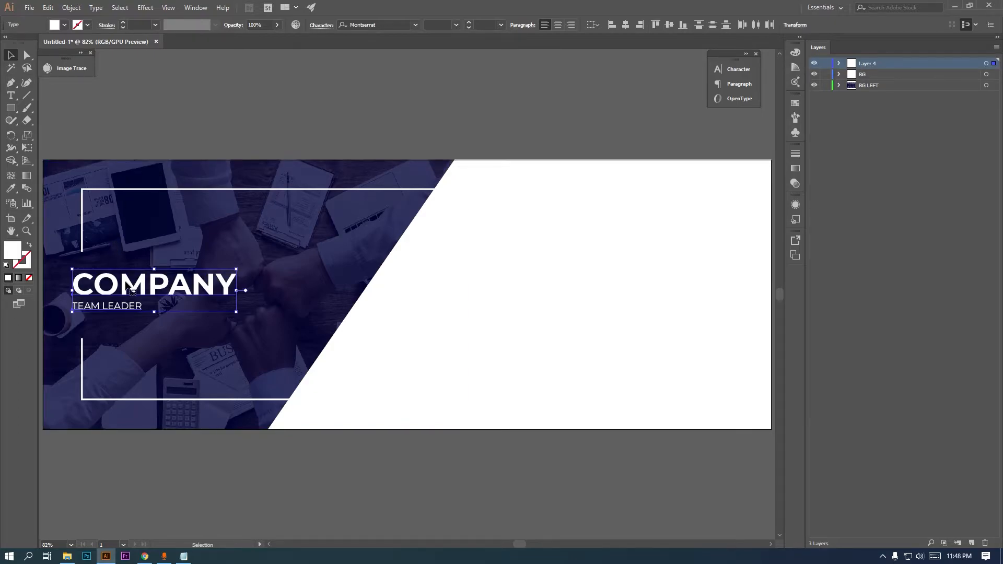
{"action": "key", "text": "Down"}
{"action": "key", "text": "Down"}
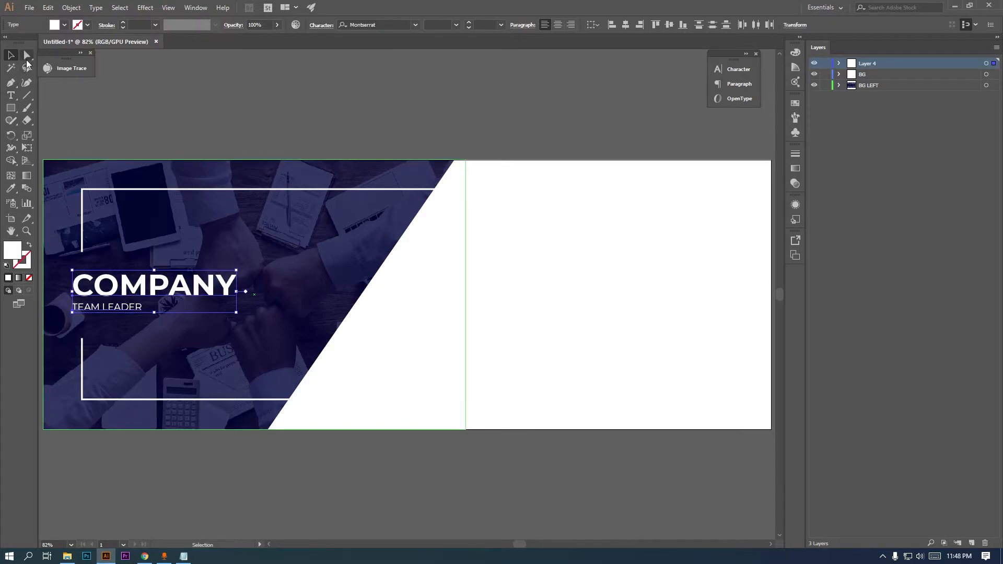
{"action": "left_click", "coordinate": [193, 123]}
{"action": "scroll", "coordinate": [234, 191], "scroll_direction": "down", "scroll_amount": 1}
{"action": "scroll", "coordinate": [234, 191], "scroll_direction": "up", "scroll_amount": 1}
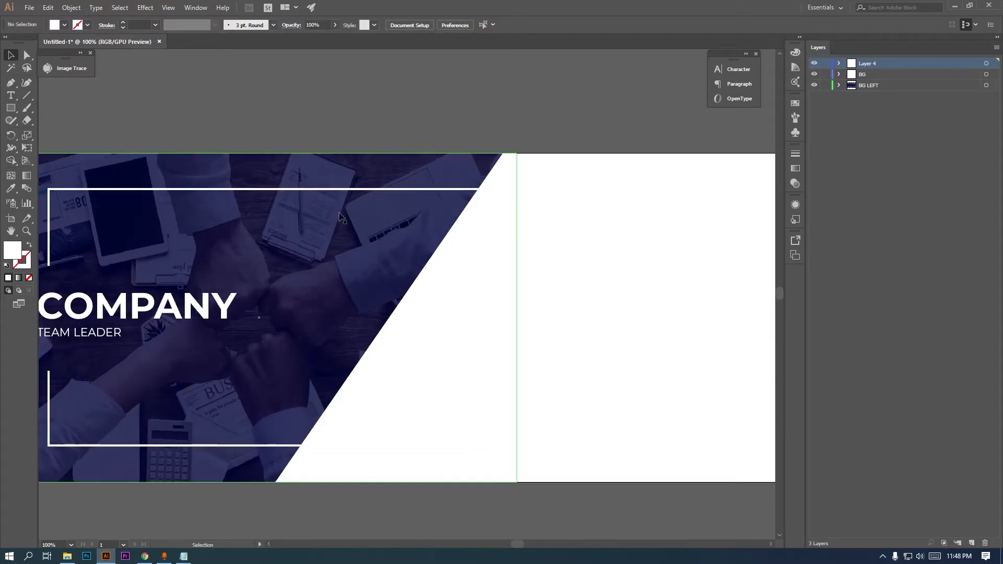
{"action": "scroll", "coordinate": [378, 202], "scroll_direction": "down", "scroll_amount": 1}
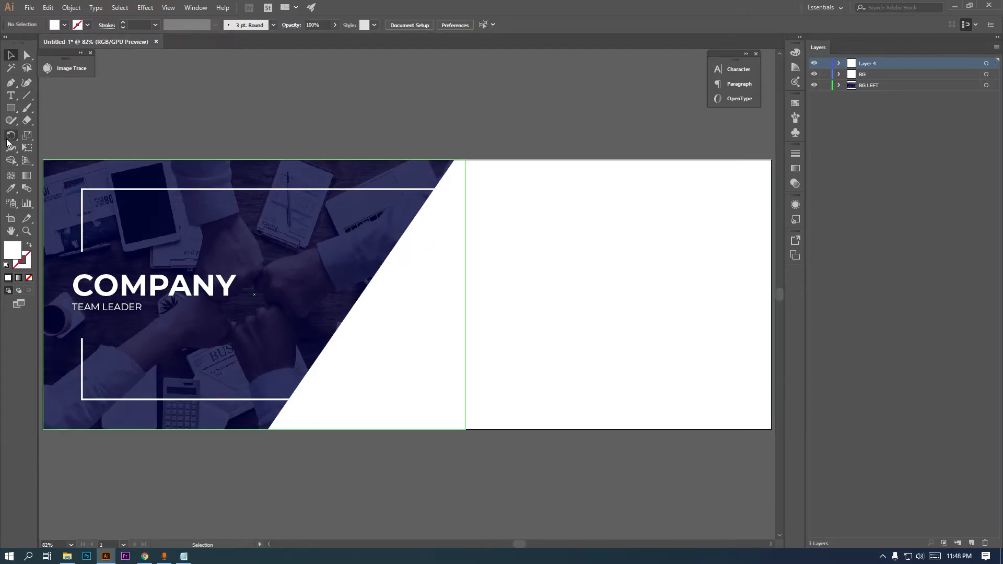
- Add the point text BUSINESS, copied from the Notepad notes, near the white panel's upper-right corner
{"action": "left_click", "coordinate": [14, 97]}
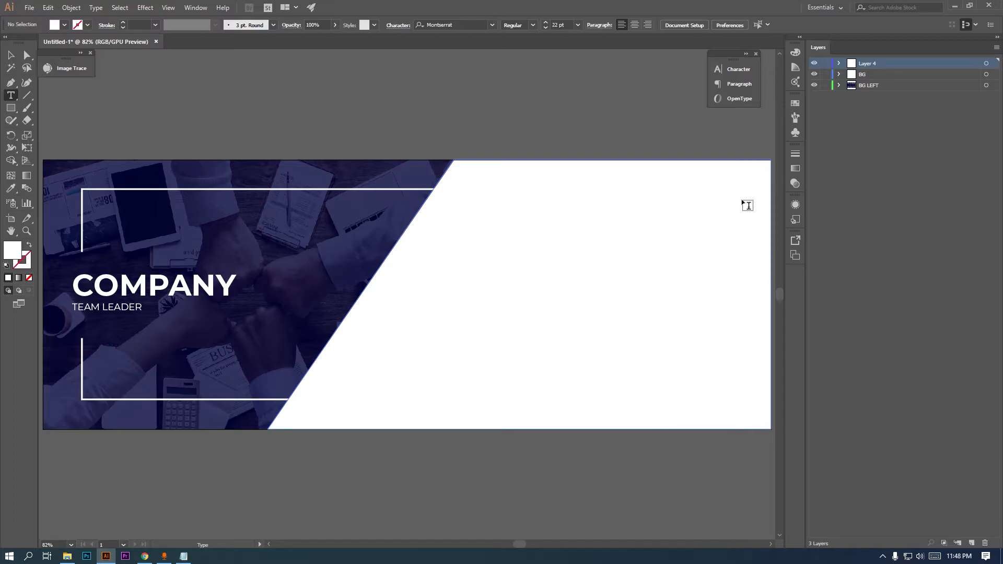
{"action": "left_click", "coordinate": [723, 198]}
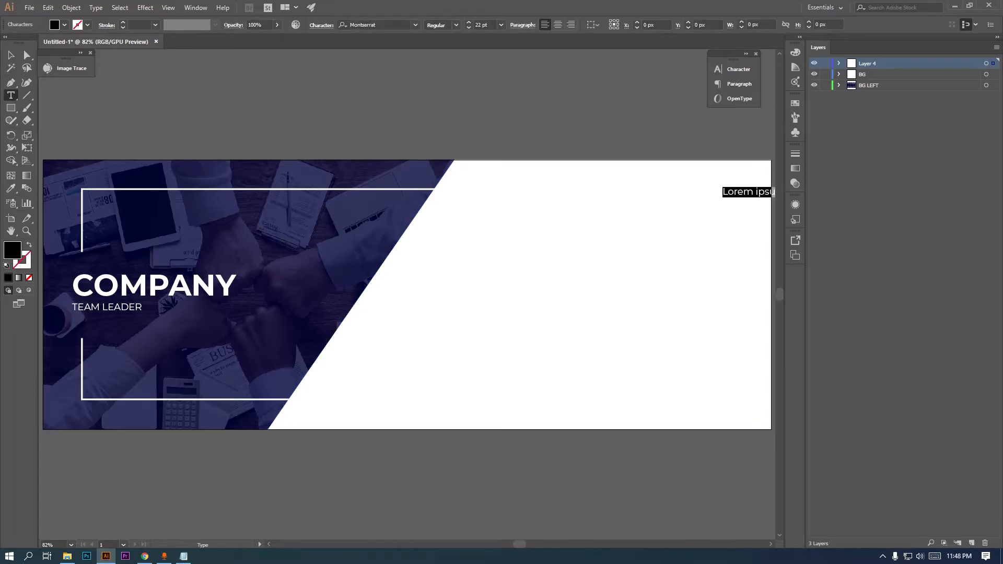
{"action": "left_click", "coordinate": [184, 556]}
{"action": "double_click", "coordinate": [244, 194]}
{"action": "right_click", "coordinate": [243, 191]}
{"action": "left_click", "coordinate": [264, 218]}
{"action": "left_click", "coordinate": [451, 3]}
{"action": "key", "text": "ctrl+v"}
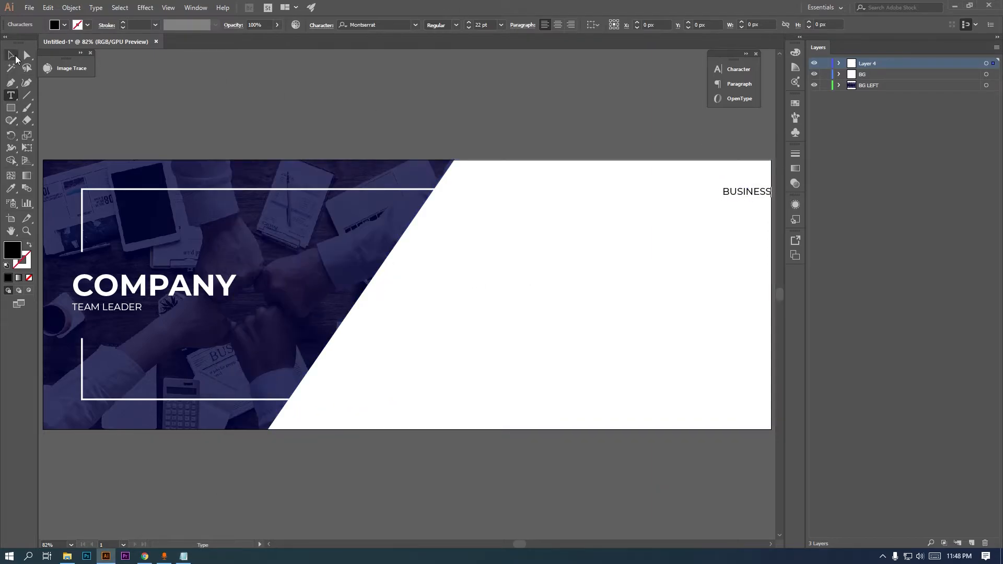
{"action": "left_click", "coordinate": [15, 56]}
{"action": "left_click_drag", "start_coordinate": [754, 193], "coordinate": [709, 194]}
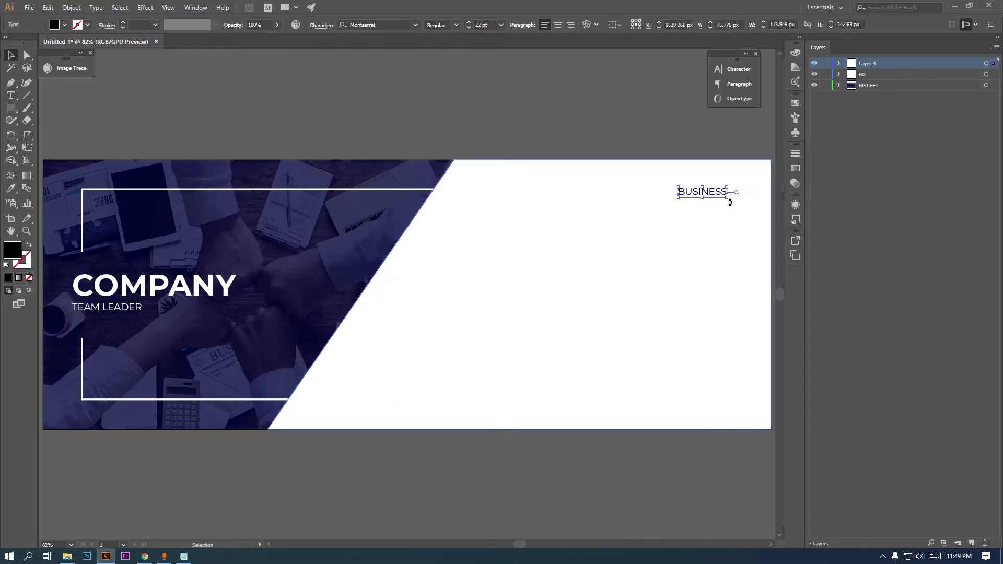
- Set the BUSINESS text to 70 pt Bold
{"action": "left_click", "coordinate": [500, 26]}
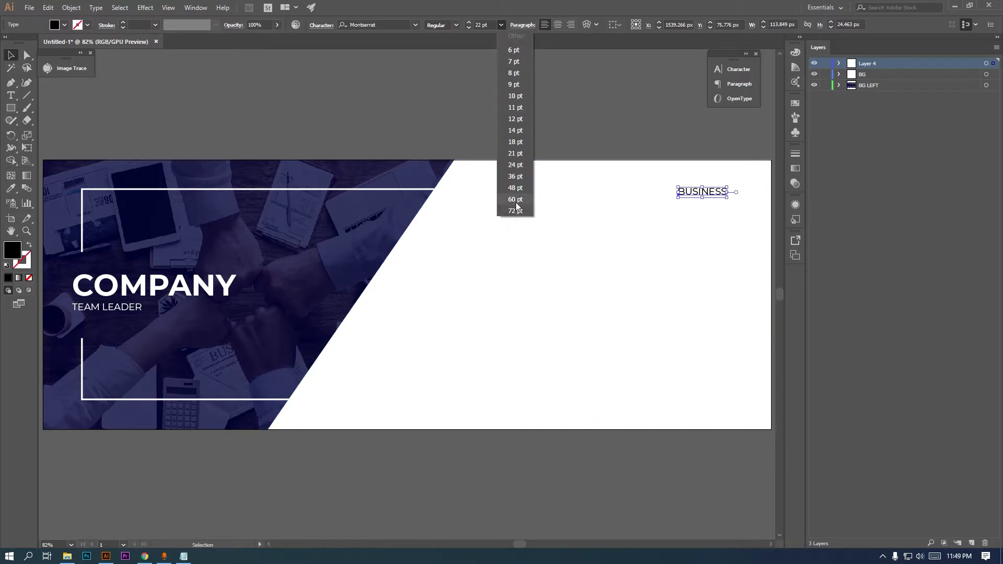
{"action": "left_click", "coordinate": [515, 201]}
{"action": "left_click", "coordinate": [492, 25]}
{"action": "type", "text": "70"}
{"action": "key", "text": "Return"}
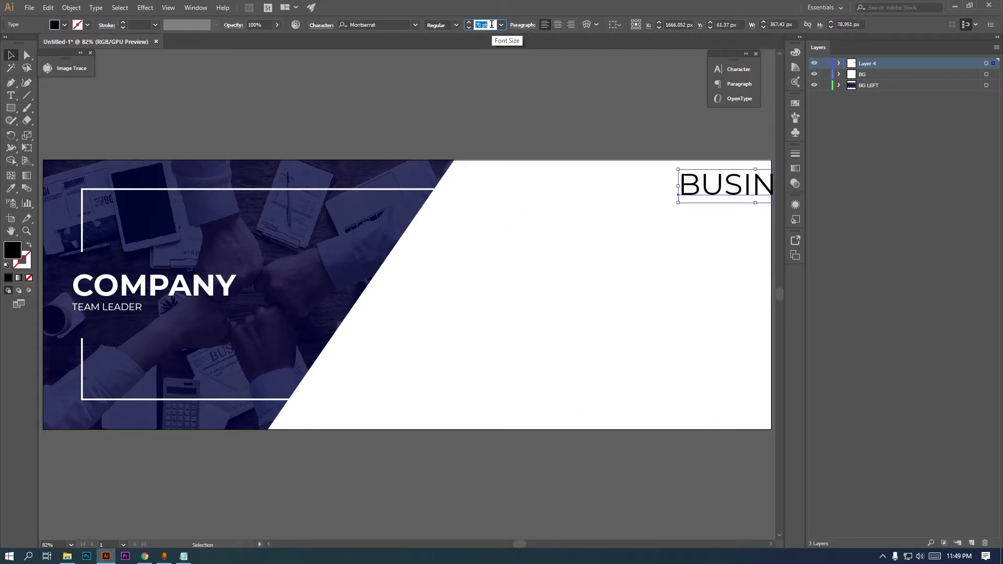
{"action": "left_click", "coordinate": [456, 25]}
{"action": "left_click", "coordinate": [442, 199]}
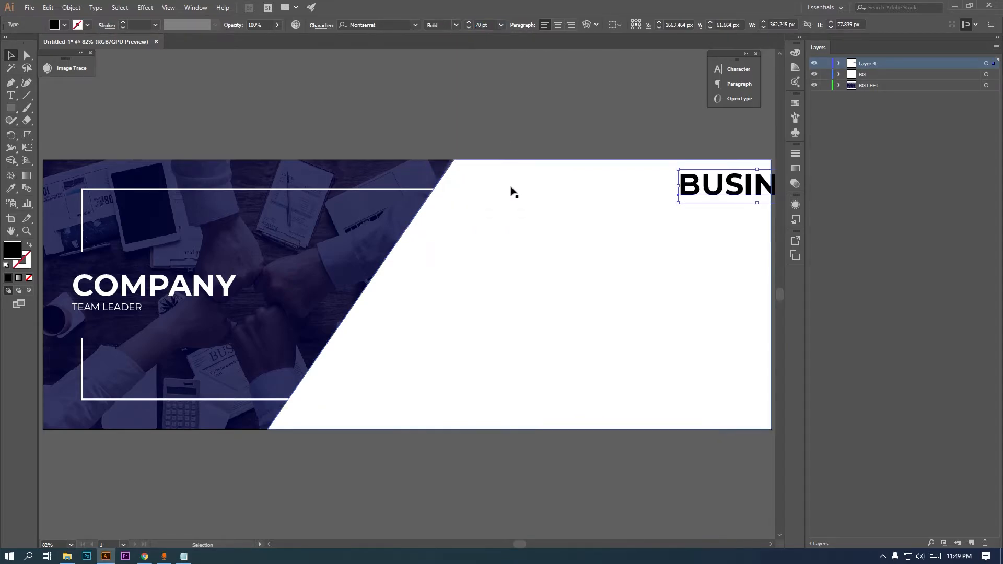
- Move BUSINESS fully inside the white panel and add a copy directly below it, reworded as IS WHAT WE DO from the notes
{"action": "left_click_drag", "start_coordinate": [732, 194], "coordinate": [661, 226]}
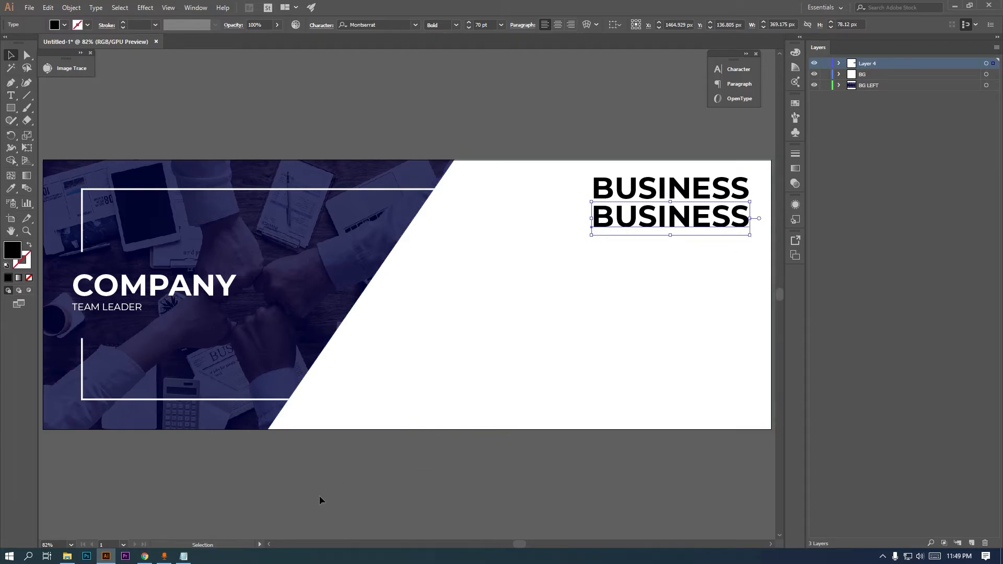
{"action": "left_click", "coordinate": [183, 556]}
{"action": "left_click_drag", "start_coordinate": [313, 201], "coordinate": [229, 208]}
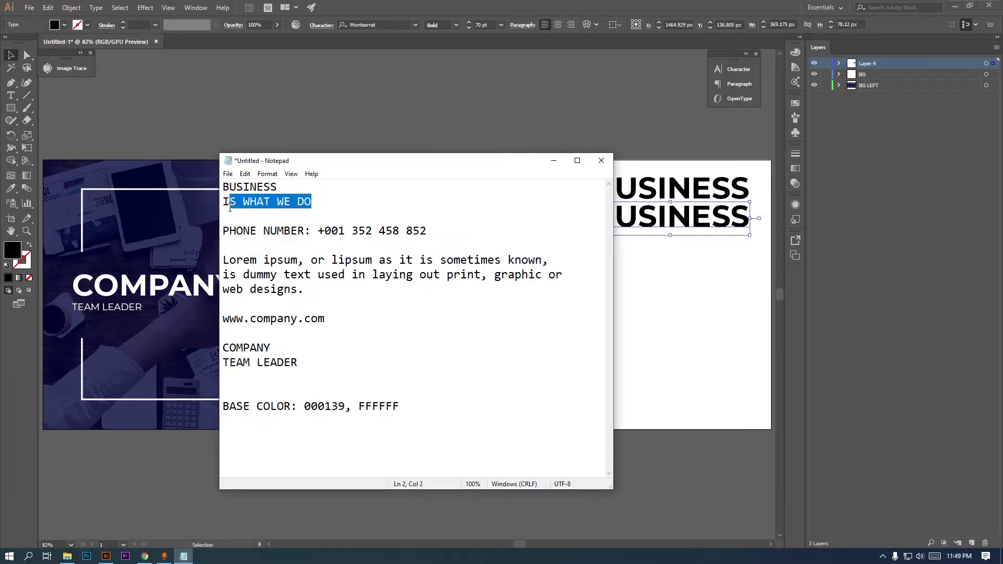
{"action": "right_click", "coordinate": [227, 207]}
{"action": "left_click", "coordinate": [251, 237]}
{"action": "left_click", "coordinate": [649, 235]}
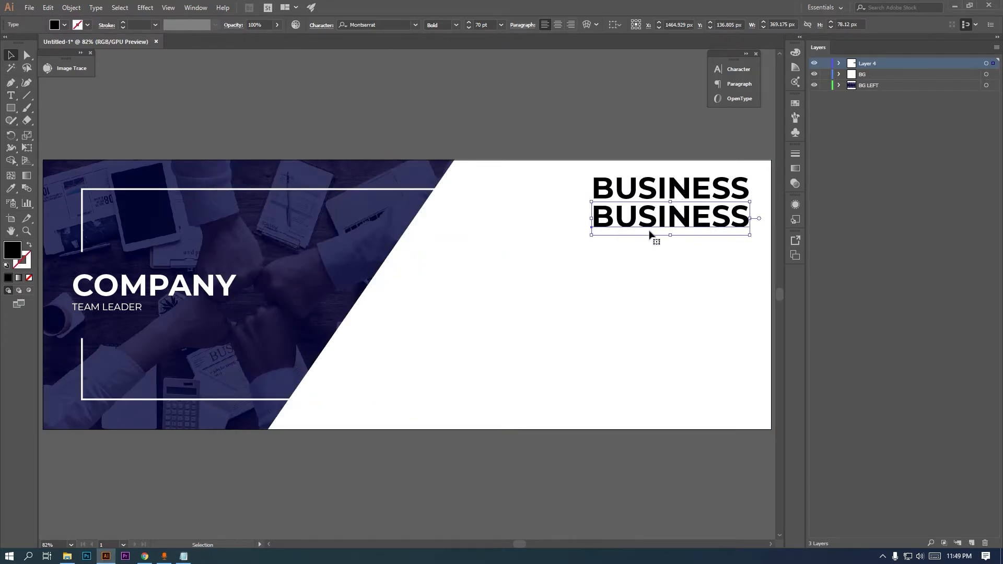
{"action": "key", "text": "t"}
{"action": "double_click", "coordinate": [658, 225]}
{"action": "key", "text": "ctrl+v"}
{"action": "key", "text": "Escape"}
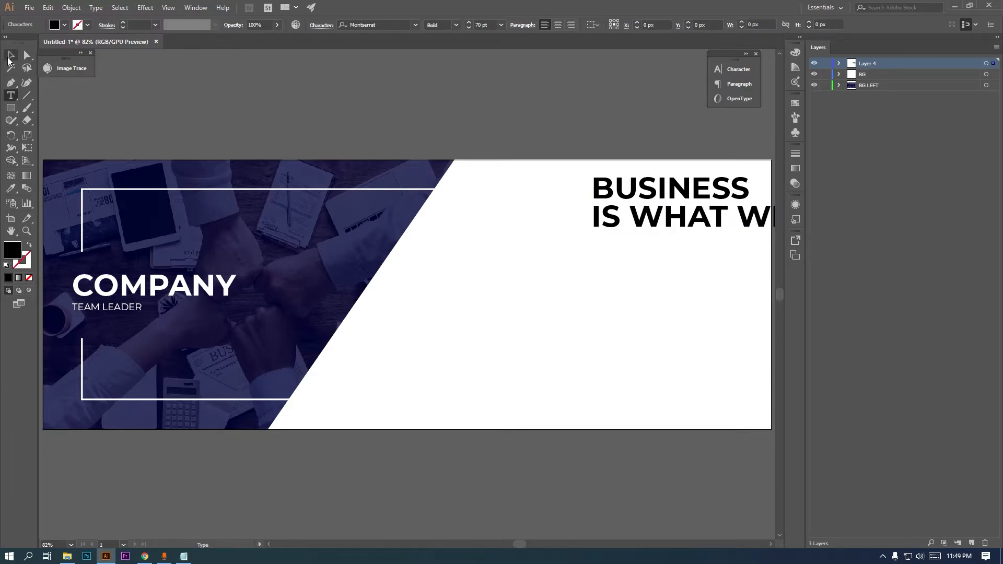
- Set the IS WHAT WE DO text to 35 pt Regular and place it close beneath BUSINESS, flush with its right edge
{"action": "left_click", "coordinate": [483, 24]}
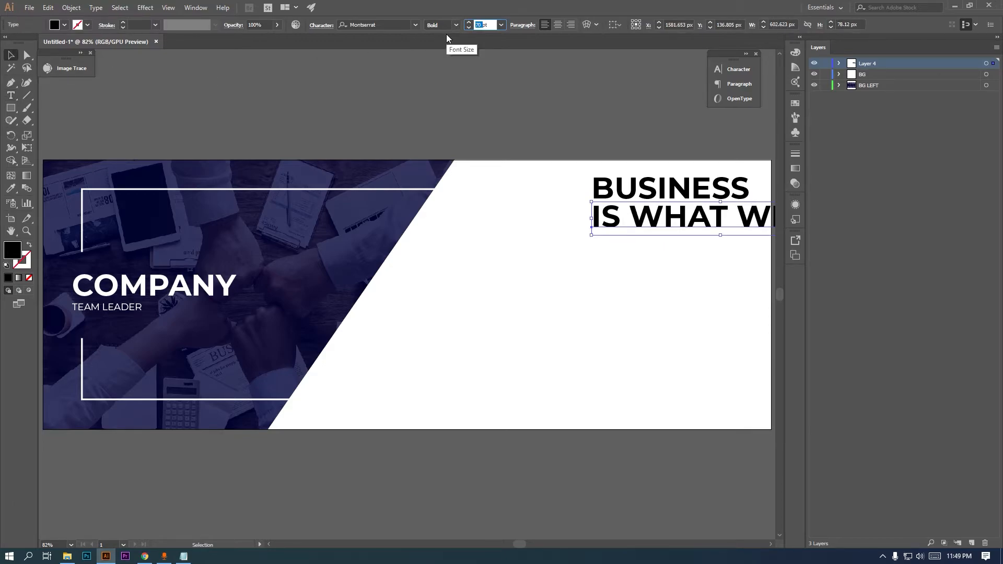
{"action": "key", "text": "Return"}
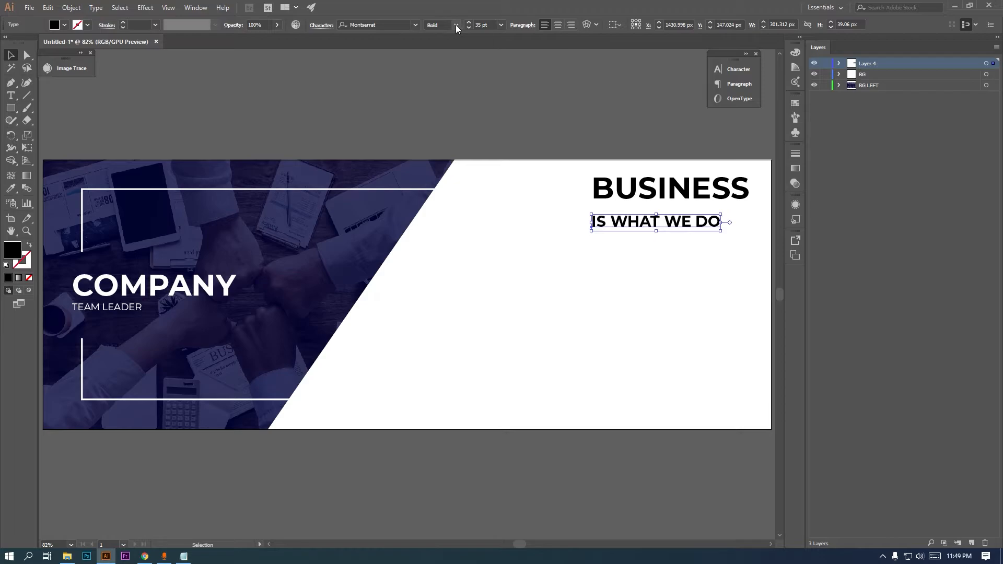
{"action": "left_click", "coordinate": [456, 25]}
{"action": "left_click", "coordinate": [442, 82]}
{"action": "left_click_drag", "start_coordinate": [681, 227], "coordinate": [723, 219]}
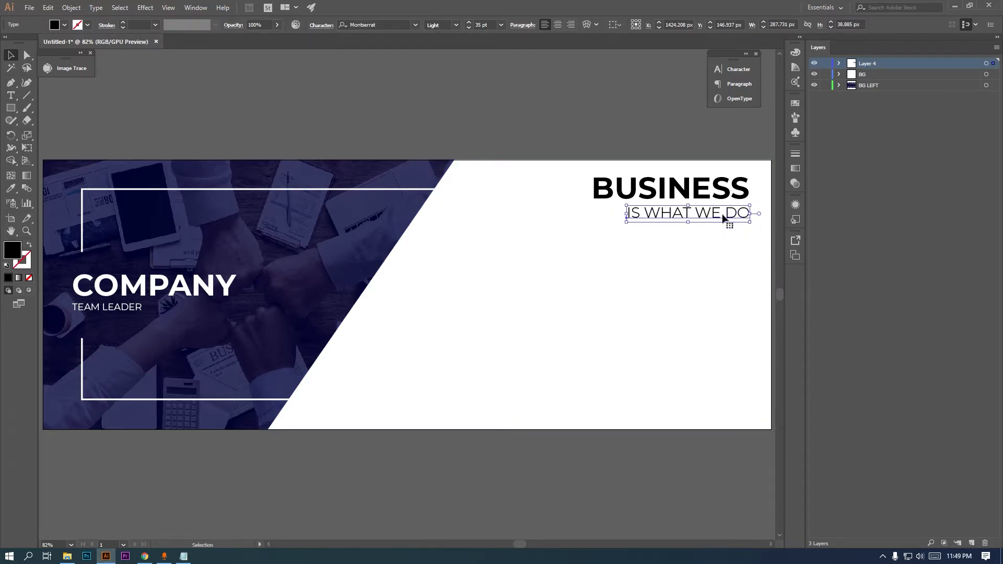
{"action": "left_click", "coordinate": [449, 25]}
{"action": "left_click", "coordinate": [454, 104]}
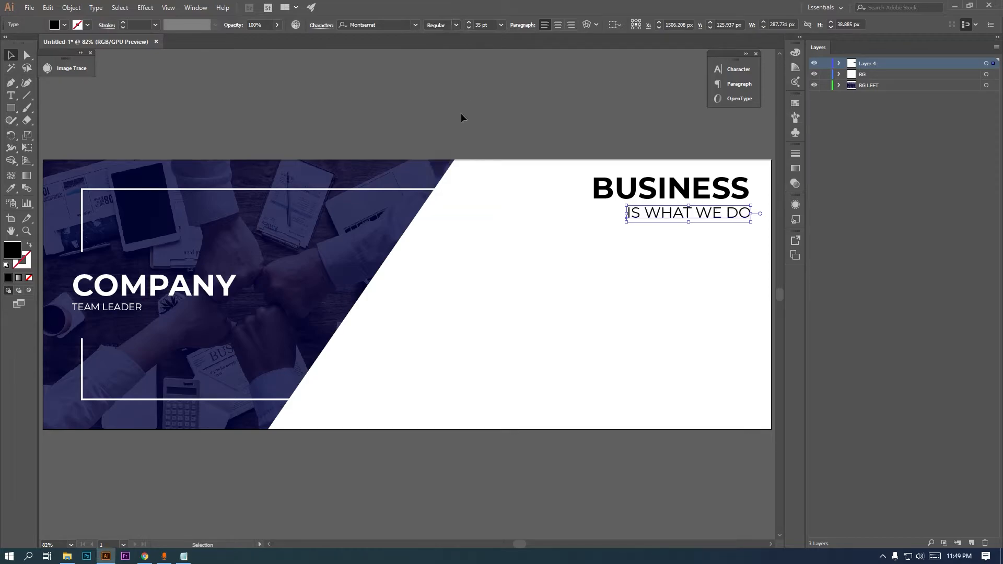
- Align the right edges of BUSINESS and IS WHAT WE DO and nudge both lines slightly downward
{"action": "left_click", "coordinate": [730, 189], "text": "shift"}
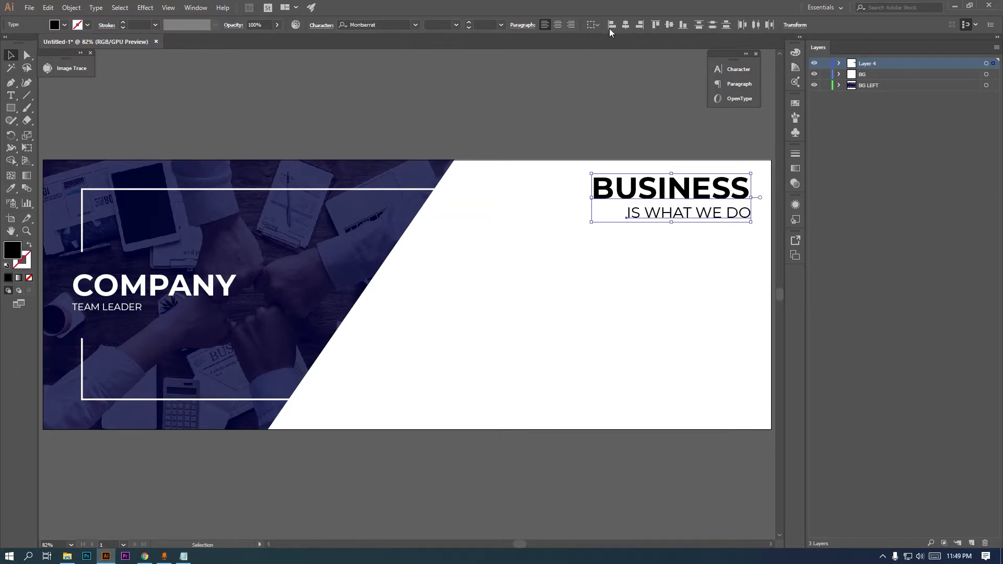
{"action": "left_click_drag", "start_coordinate": [705, 194], "coordinate": [704, 193]}
{"action": "key", "text": "Down"}
{"action": "key", "text": "Down"}
{"action": "left_click", "coordinate": [674, 149]}
{"action": "left_click", "coordinate": [702, 215]}
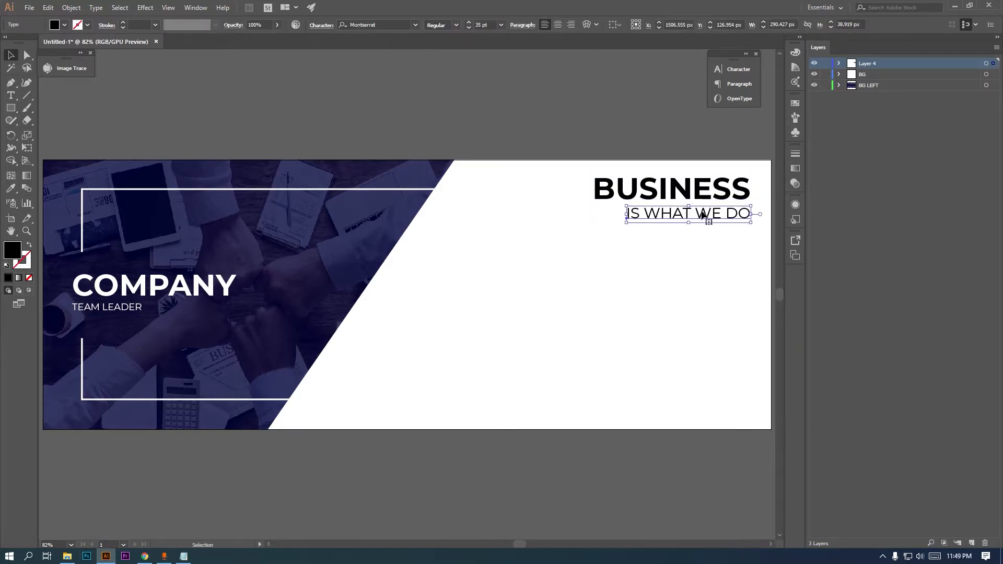
{"action": "left_click", "coordinate": [715, 236]}
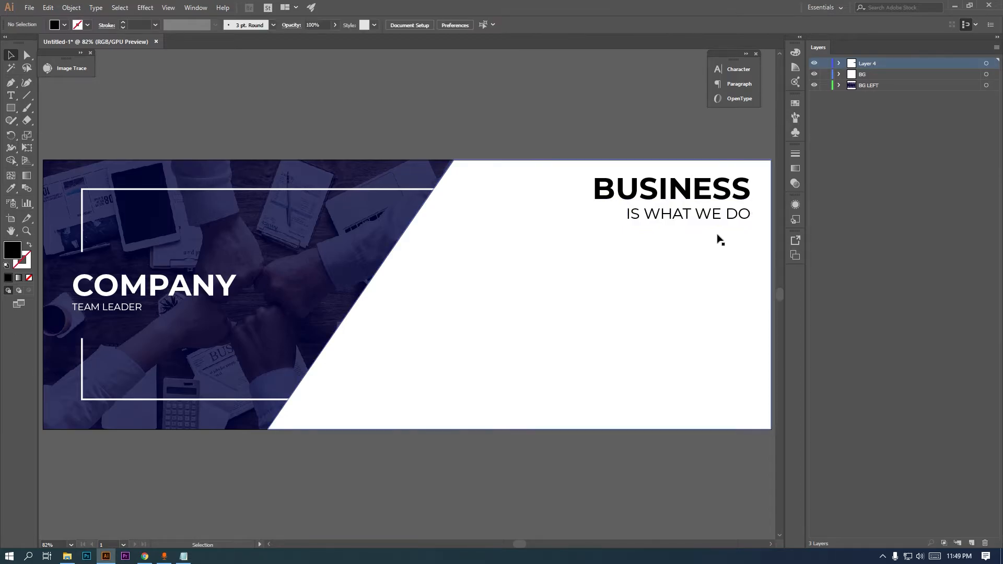
- Duplicate the IS WHAT WE DO text below itself and replace the copy's wording with the phone number from the Notepad notes
{"action": "left_click", "coordinate": [183, 556]}
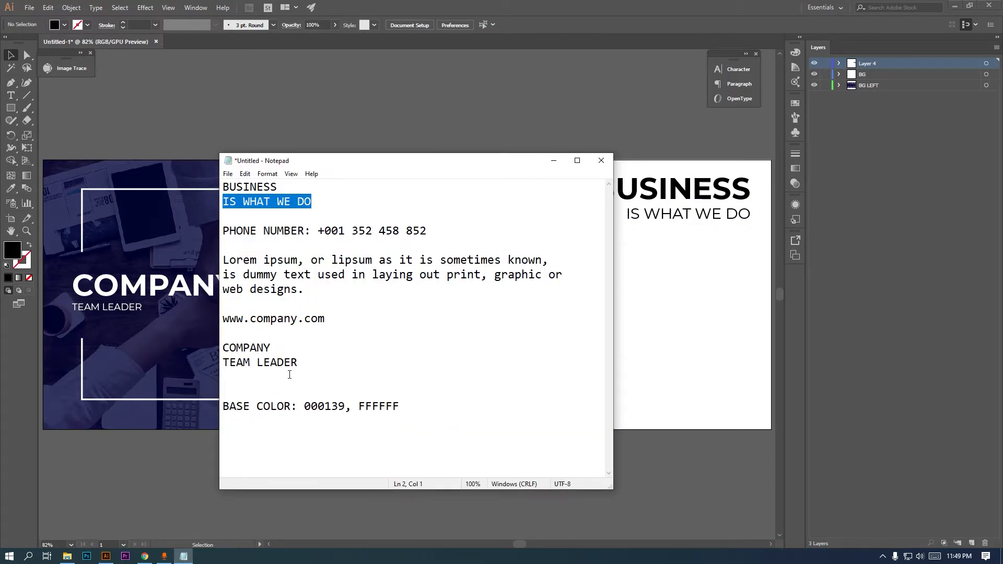
{"action": "left_click_drag", "start_coordinate": [319, 231], "coordinate": [438, 231]}
{"action": "right_click", "coordinate": [438, 232]}
{"action": "left_click", "coordinate": [460, 270]}
{"action": "left_click", "coordinate": [684, 223]}
{"action": "left_click_drag", "start_coordinate": [705, 217], "coordinate": [705, 251], "text": "alt"}
{"action": "key", "text": "t"}
{"action": "triple_click", "coordinate": [706, 250]}
{"action": "key", "text": "ctrl+v"}
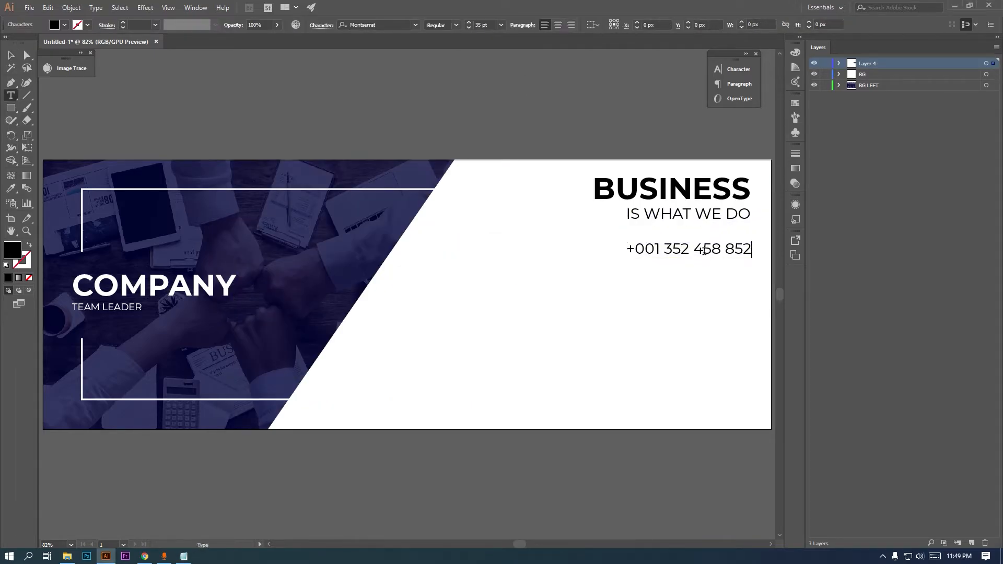
- Set the phone number text's size to 22 pt, keeping the Regular style
{"action": "left_click", "coordinate": [14, 56]}
{"action": "left_click", "coordinate": [483, 25]}
{"action": "key", "text": "Down"}
{"action": "type", "text": "22"}
{"action": "key", "text": "Return"}
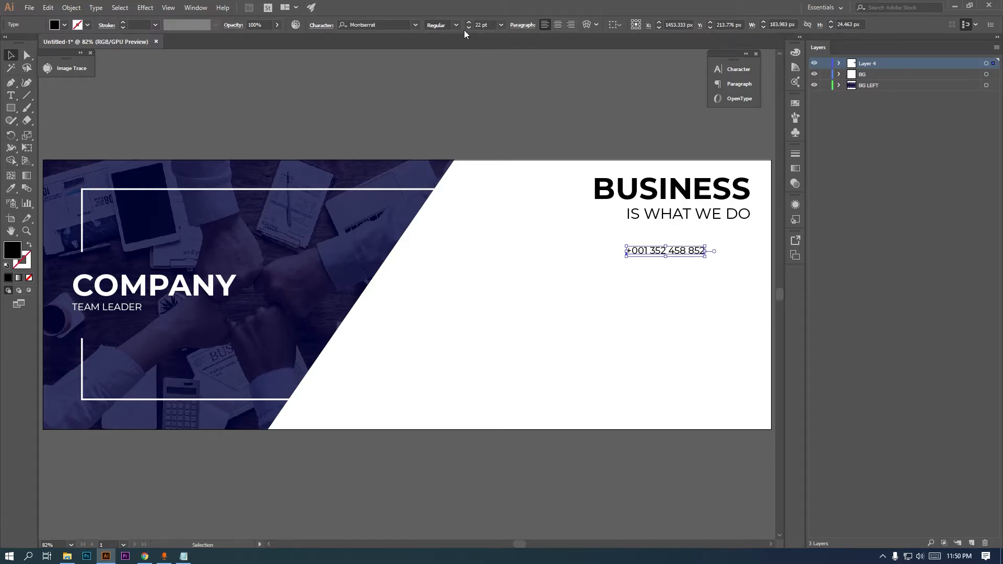
{"action": "left_click", "coordinate": [456, 25]}
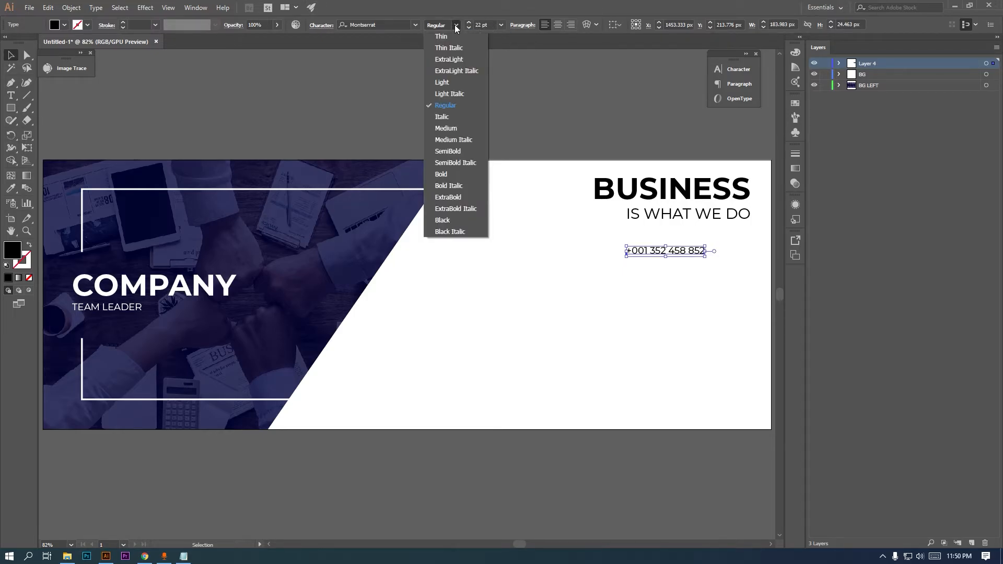
{"action": "left_click", "coordinate": [457, 25]}
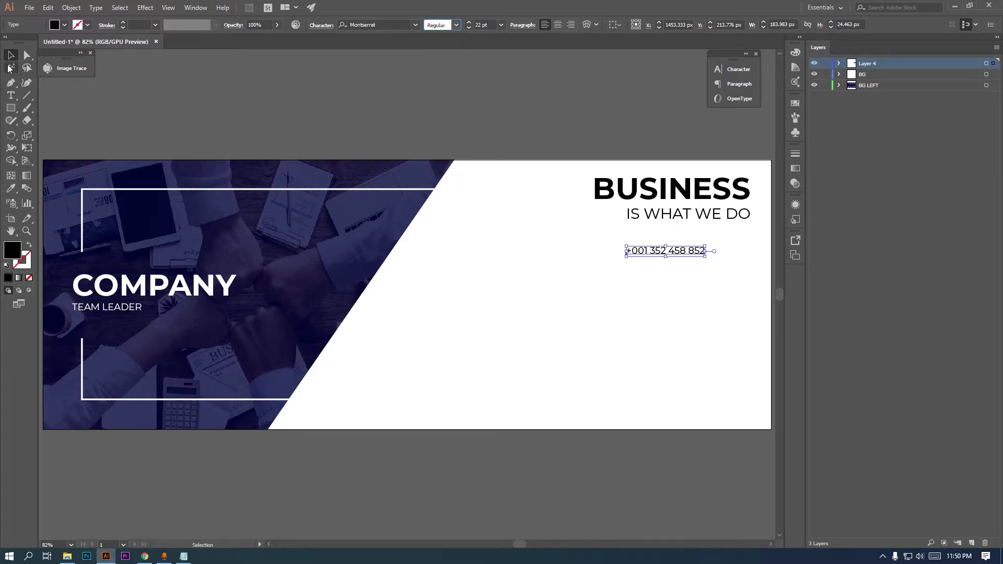
- Move the phone number under the tagline and align its right edge with BUSINESS and IS WHAT WE DO
{"action": "left_click_drag", "start_coordinate": [692, 256], "coordinate": [736, 256]}
{"action": "left_click", "coordinate": [744, 195], "text": "shift"}
{"action": "left_click", "coordinate": [739, 219], "text": "shift"}
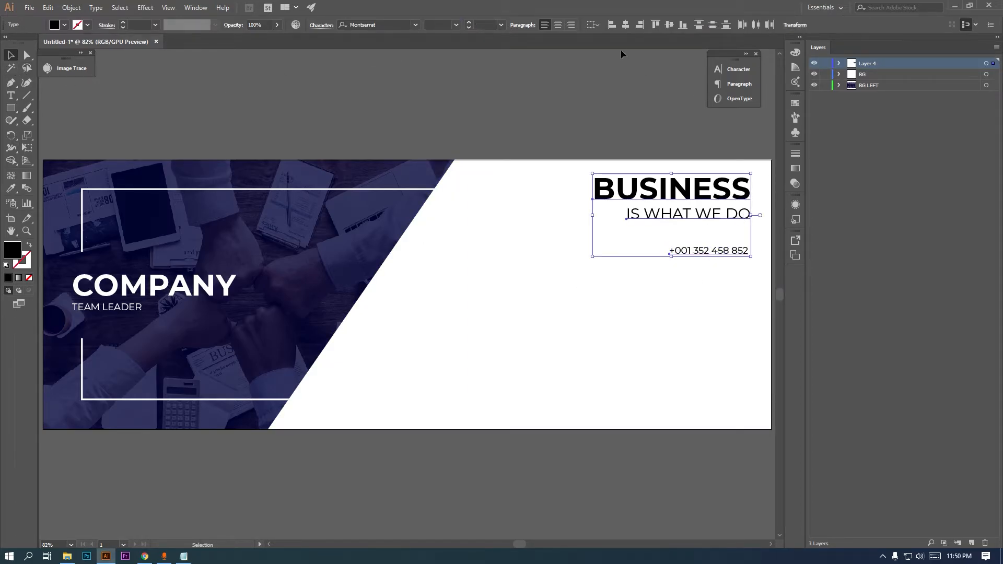
{"action": "left_click", "coordinate": [639, 26]}
{"action": "left_click", "coordinate": [708, 352]}
- Set the BUSINESS headline's fill to the base color 000139, copied from the Notepad notes
{"action": "left_click", "coordinate": [729, 254]}
{"action": "left_click", "coordinate": [679, 189]}
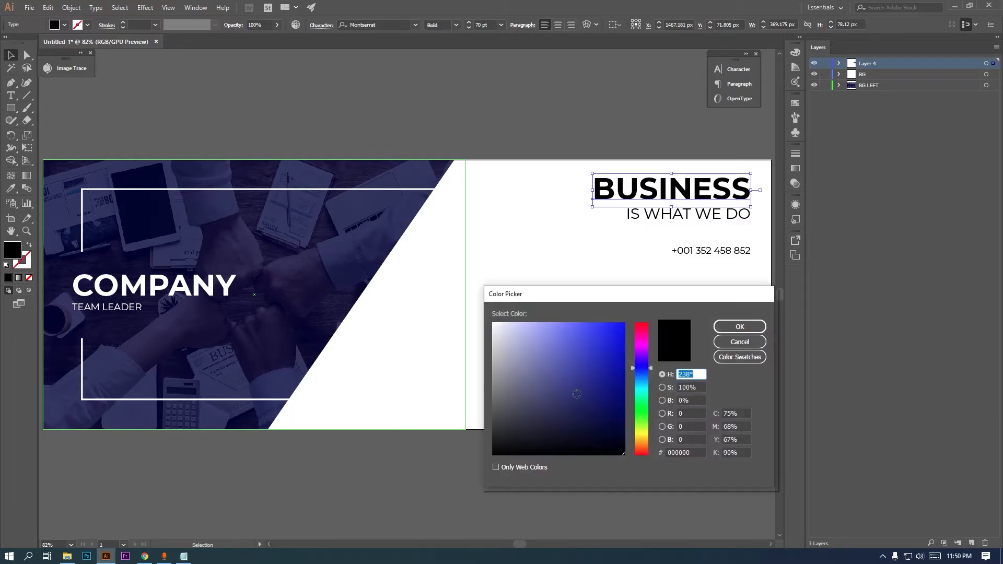
{"action": "left_click", "coordinate": [184, 556]}
{"action": "left_click_drag", "start_coordinate": [343, 407], "coordinate": [305, 407]}
{"action": "right_click", "coordinate": [305, 407]}
{"action": "left_click", "coordinate": [331, 283]}
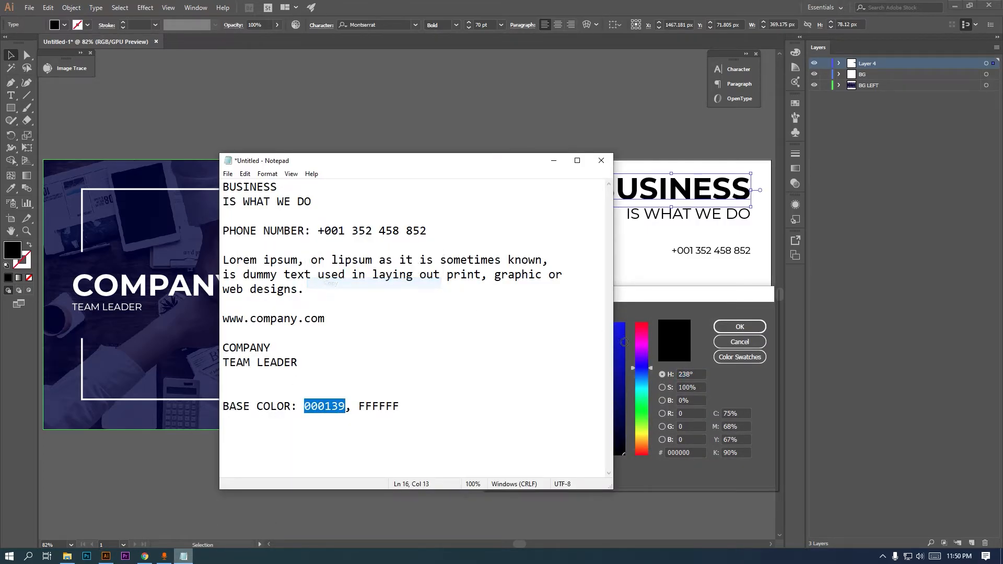
{"action": "left_click", "coordinate": [672, 390]}
{"action": "double_click", "coordinate": [681, 453]}
{"action": "key", "text": "ctrl+v"}
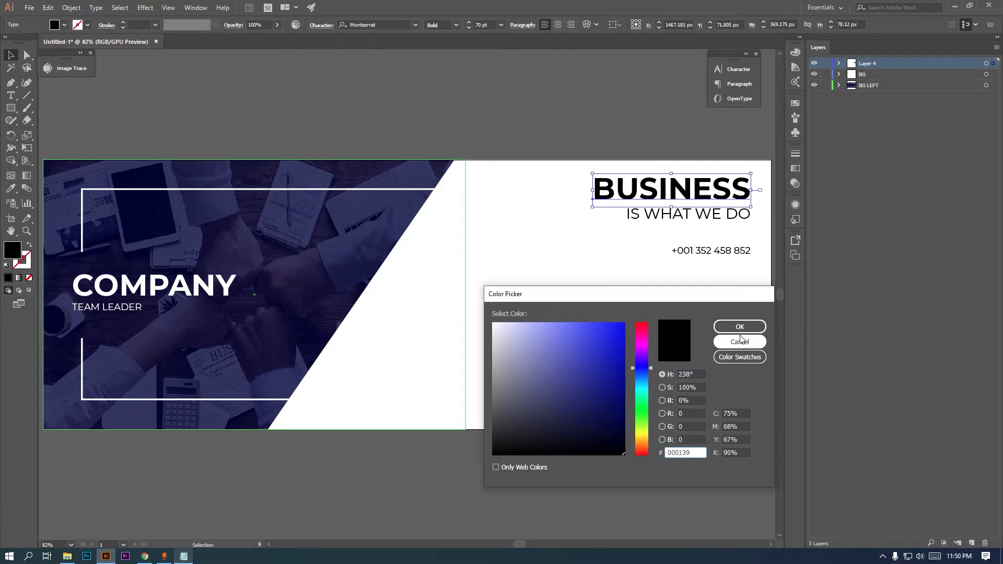
{"action": "left_click", "coordinate": [740, 327]}
- Apply the fill color 000139 to the phone number and the IS WHAT WE DO text
{"action": "left_click", "coordinate": [718, 252]}
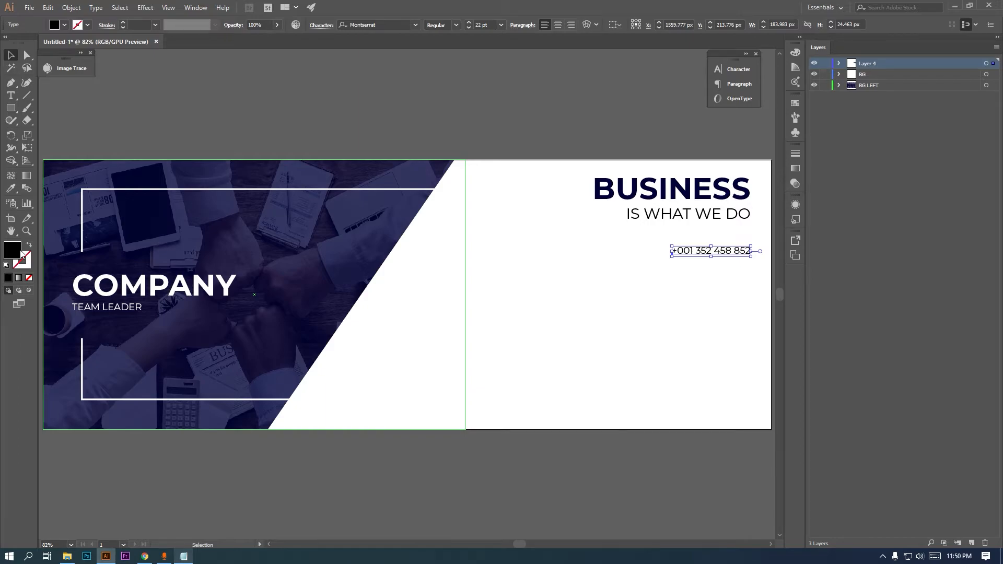
{"action": "double_click", "coordinate": [682, 453]}
{"action": "key", "text": "ctrl+v"}
{"action": "left_click", "coordinate": [738, 329]}
{"action": "left_click", "coordinate": [711, 218]}
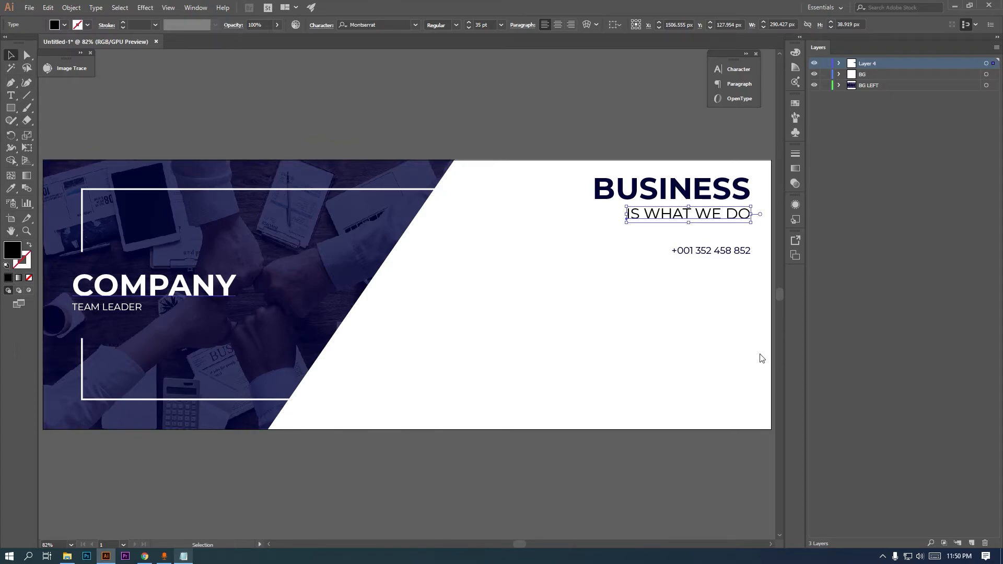
{"action": "double_click", "coordinate": [698, 455]}
{"action": "key", "text": "ctrl+v"}
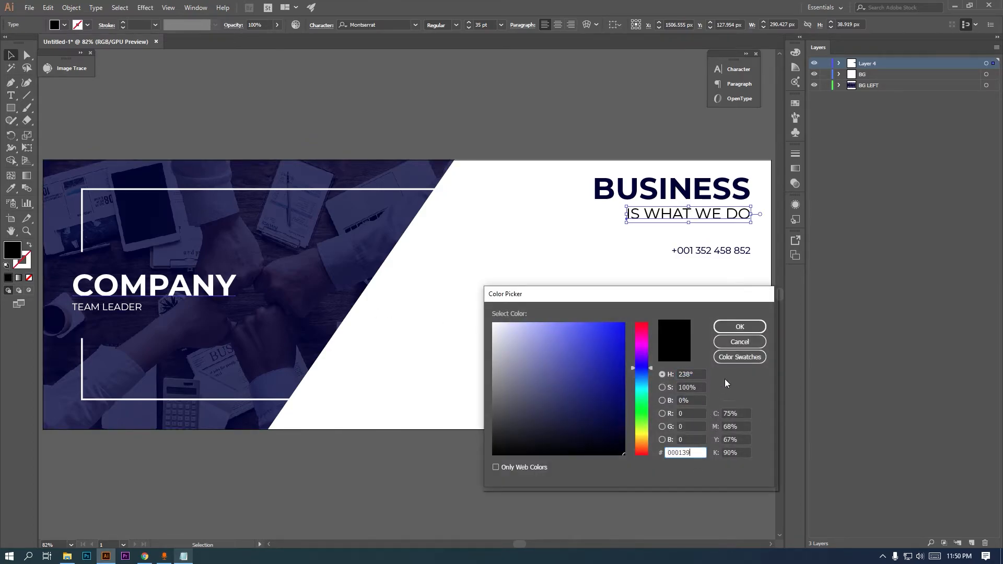
{"action": "left_click", "coordinate": [740, 328]}
- Duplicate the phone number text near the white panel's lower edge and replace the copy's wording with the Lorem ipsum paragraph from the Notepad notes
{"action": "left_click", "coordinate": [722, 253]}
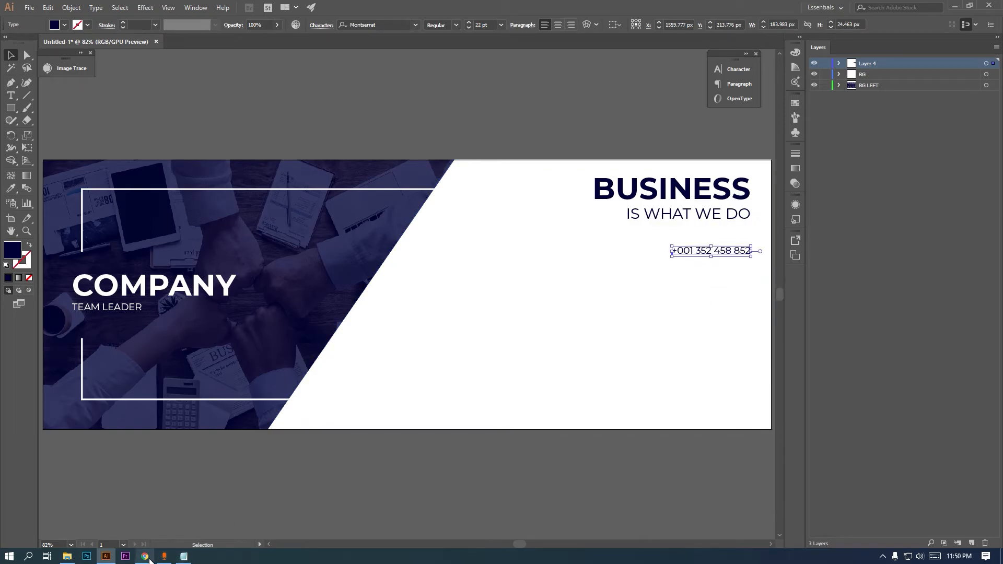
{"action": "left_click", "coordinate": [183, 556]}
{"action": "left_click_drag", "start_coordinate": [224, 260], "coordinate": [302, 289]}
{"action": "right_click", "coordinate": [303, 289]}
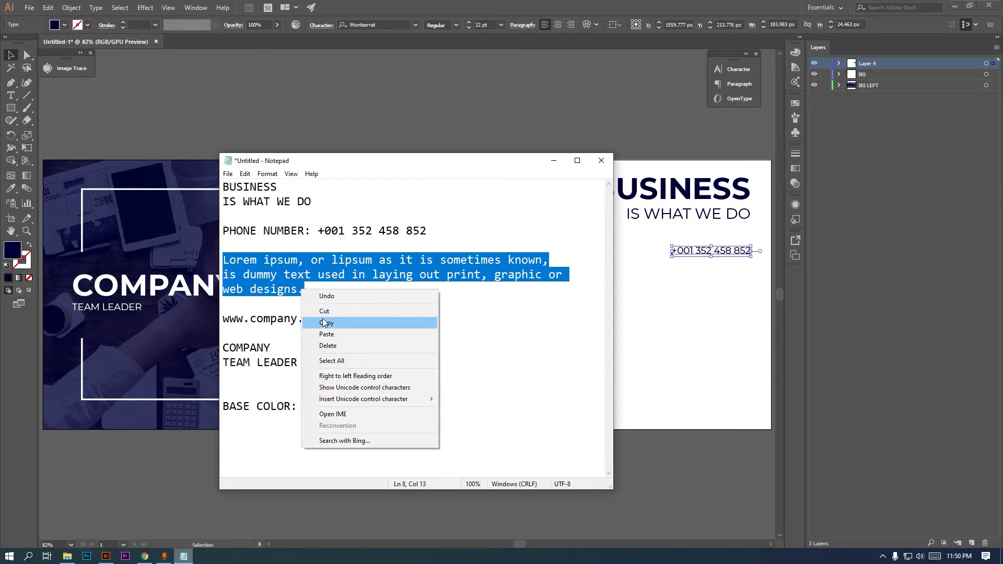
{"action": "left_click", "coordinate": [324, 322]}
{"action": "left_click", "coordinate": [700, 250]}
{"action": "left_click_drag", "start_coordinate": [701, 251], "coordinate": [702, 380]}
{"action": "key", "text": "t"}
{"action": "left_click", "coordinate": [10, 55]}
{"action": "left_click", "coordinate": [582, 394]}
{"action": "left_click", "coordinate": [717, 393]}
{"action": "left_click_drag", "start_coordinate": [717, 393], "coordinate": [562, 393]}
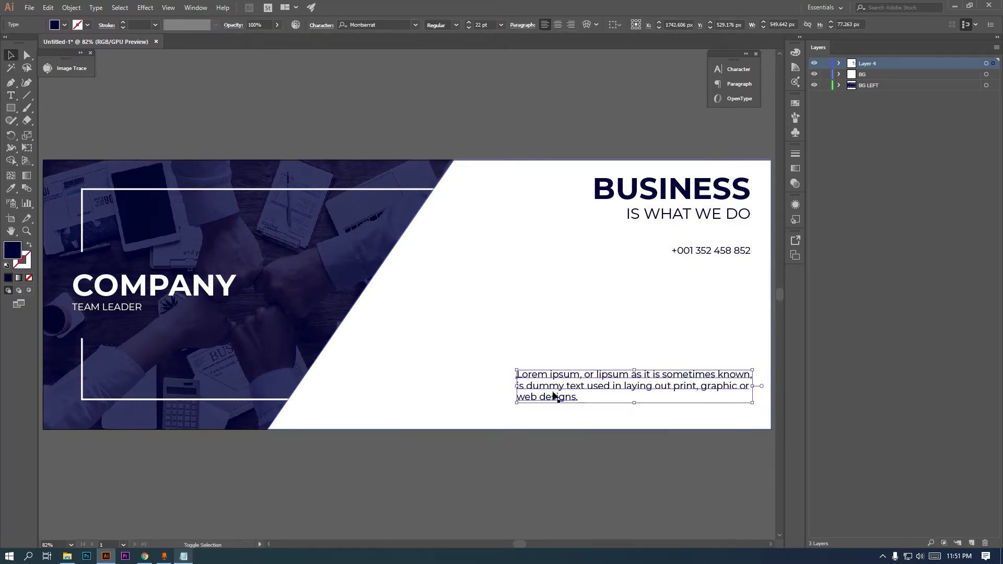
- Set the Lorem ipsum paragraph to 20 pt Italic with right-aligned lines and place it under the phone number's right edge
{"action": "left_click", "coordinate": [469, 27]}
{"action": "left_click", "coordinate": [468, 27]}
{"action": "left_click", "coordinate": [455, 25]}
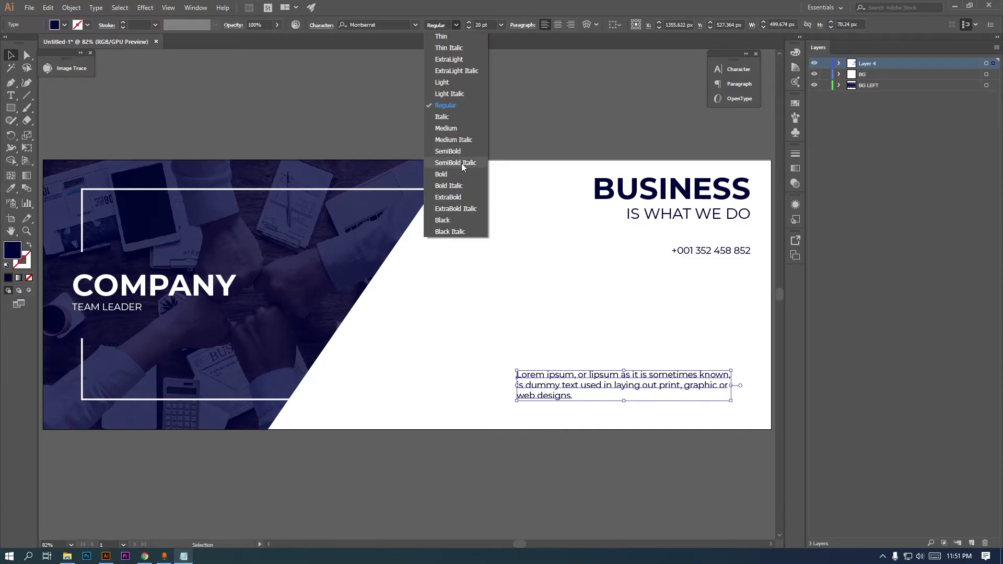
{"action": "left_click", "coordinate": [459, 120]}
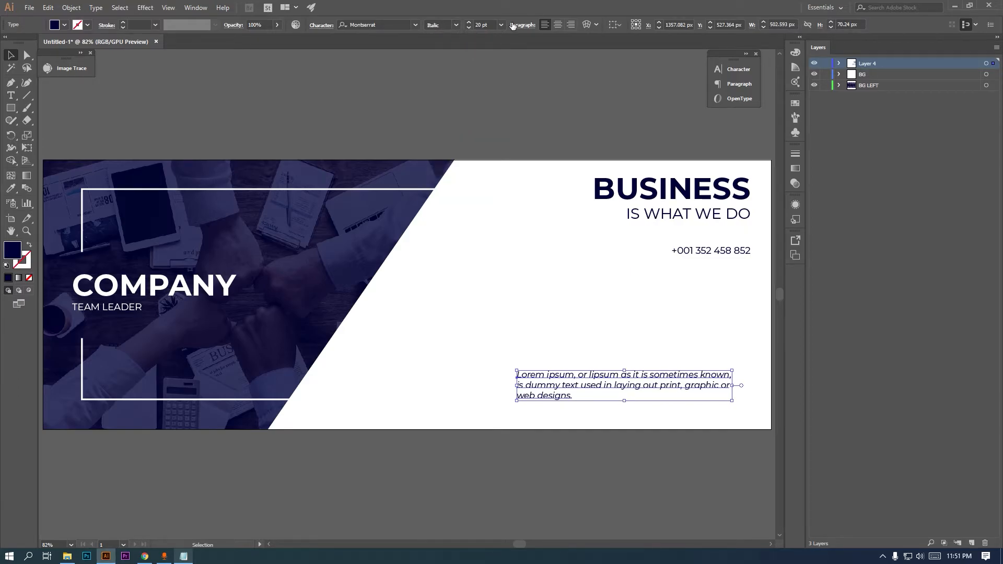
{"action": "left_click", "coordinate": [571, 27]}
{"action": "left_click_drag", "start_coordinate": [479, 385], "coordinate": [714, 387]}
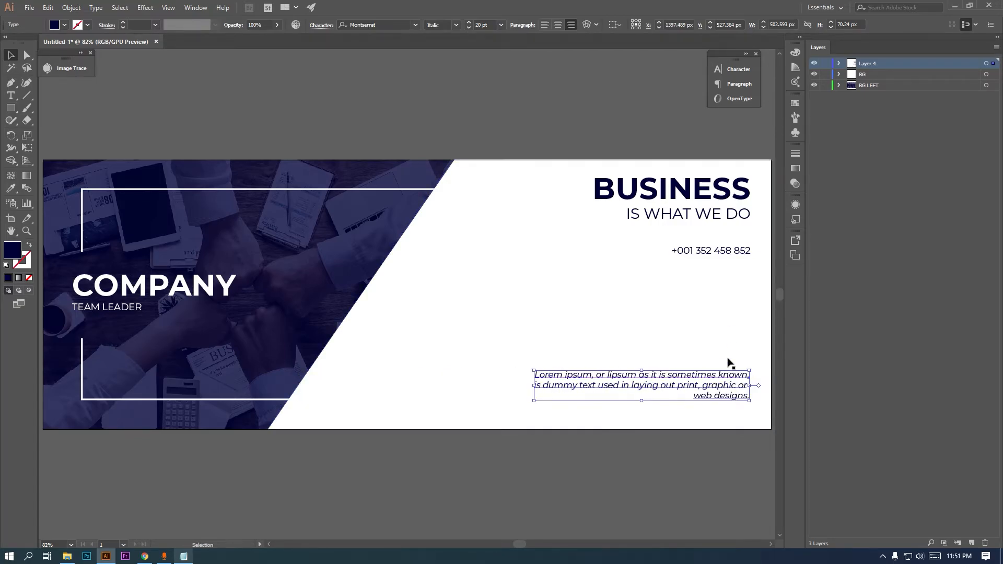
{"action": "left_click", "coordinate": [731, 253], "text": "shift"}
{"action": "left_click", "coordinate": [731, 213], "text": "shift"}
{"action": "left_click", "coordinate": [731, 194], "text": "shift"}
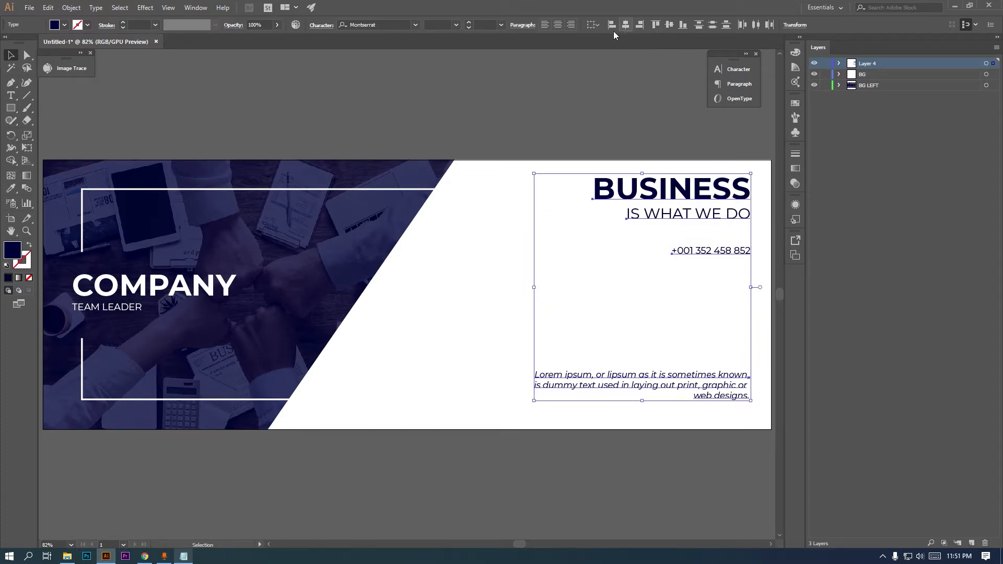
{"action": "left_click", "coordinate": [429, 379]}
- Set the Lorem ipsum paragraph's fill color to 3f3f3f
{"action": "left_click", "coordinate": [669, 386]}
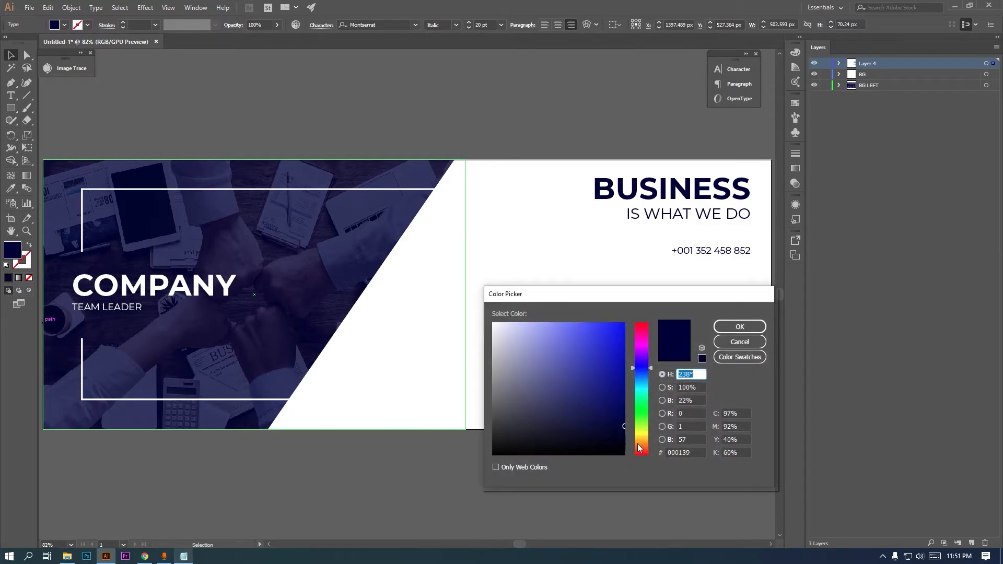
{"action": "left_click", "coordinate": [695, 449]}
{"action": "type", "text": "3f3f3f"}
{"action": "left_click", "coordinate": [740, 326]}
- Shorten the Lorem ipsum paragraph to two lines by removing "or web designs" so that it ends with "graphic."
{"action": "key", "text": "t"}
{"action": "left_click", "coordinate": [722, 404]}
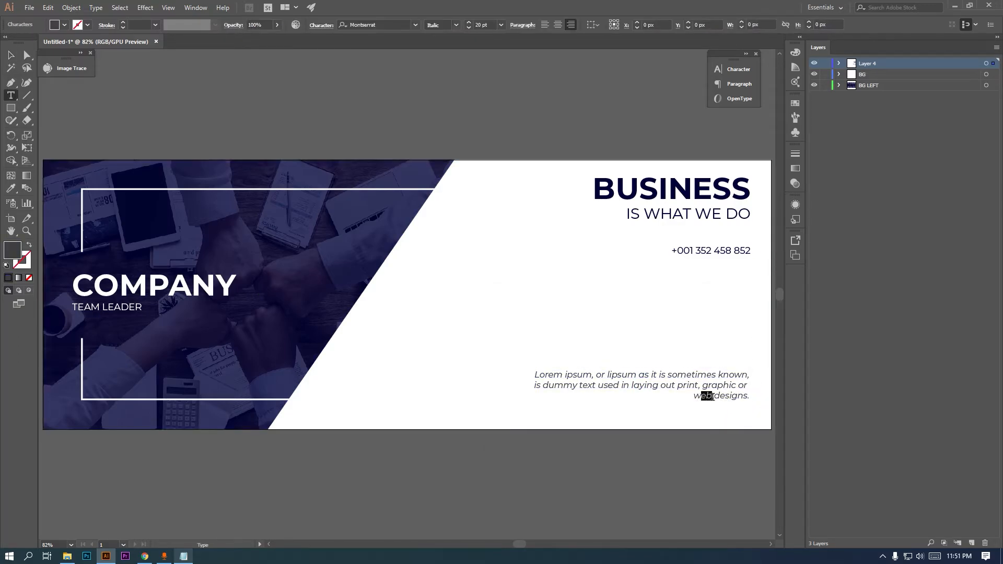
{"action": "key", "text": "BackSpace"}
{"action": "key", "text": "BackSpace"}
{"action": "key", "text": "BackSpace"}
{"action": "key", "text": "BackSpace"}
{"action": "key", "text": "BackSpace"}
{"action": "key", "text": "BackSpace"}
{"action": "type", "text": "."}
{"action": "left_click", "coordinate": [9, 55]}
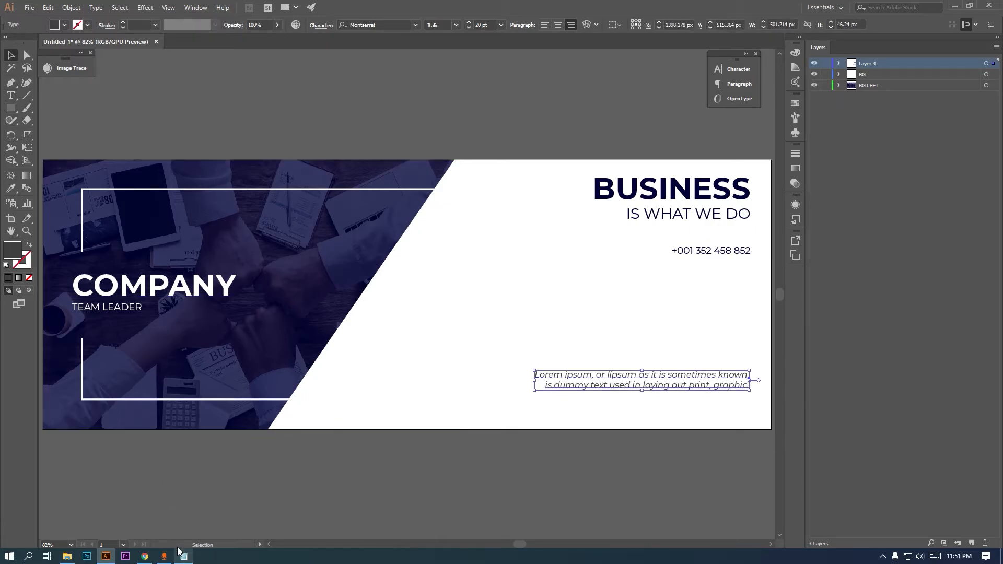
{"action": "left_click_drag", "start_coordinate": [699, 380], "coordinate": [701, 404]}
{"action": "double_click", "coordinate": [701, 405]}
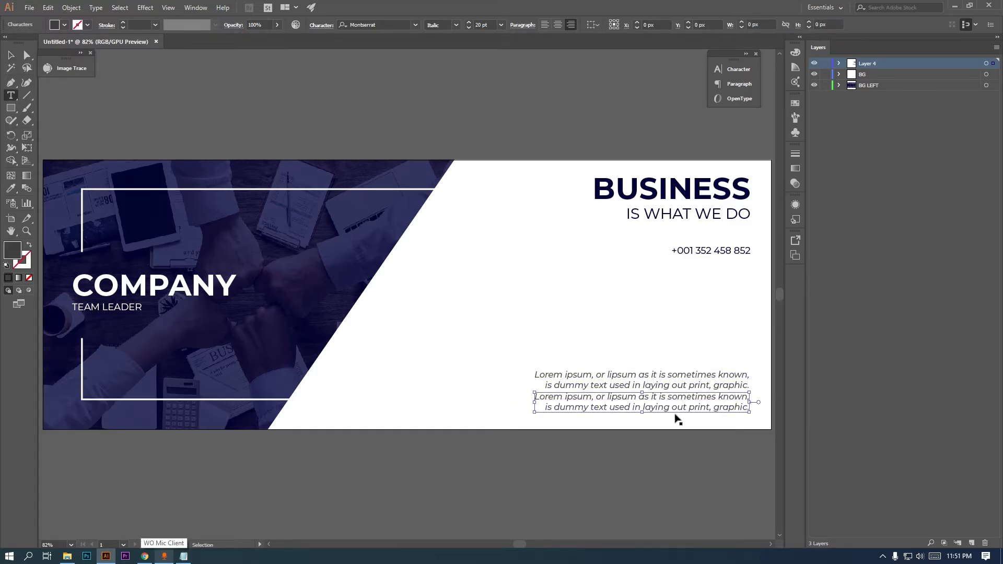
{"action": "key", "text": "ctrl+a"}
{"action": "left_click", "coordinate": [184, 556]}
{"action": "left_click_drag", "start_coordinate": [325, 319], "coordinate": [223, 320]}
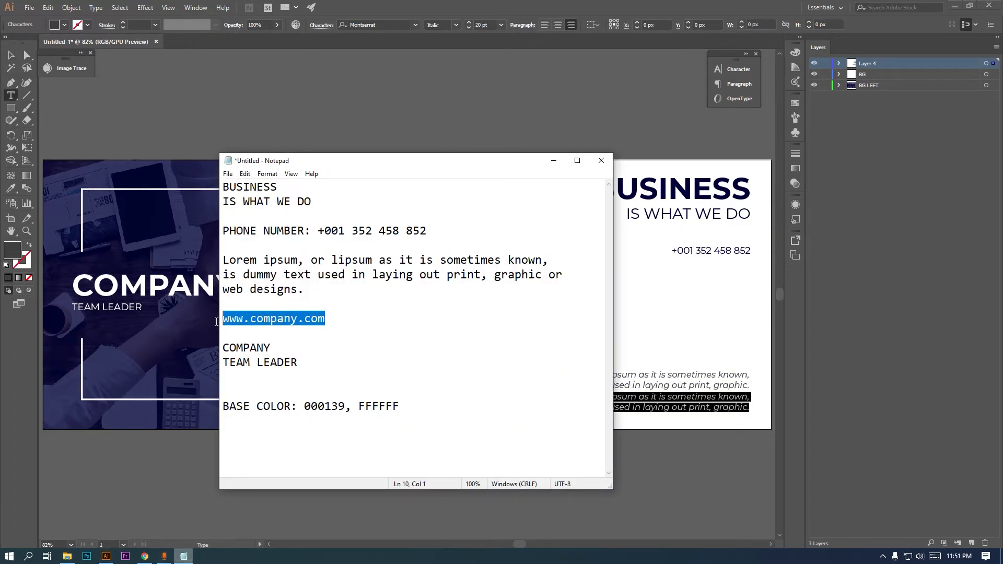
{"action": "right_click", "coordinate": [253, 322]}
{"action": "left_click", "coordinate": [278, 356]}
{"action": "left_click", "coordinate": [482, 5]}
{"action": "key", "text": "ctrl+v"}
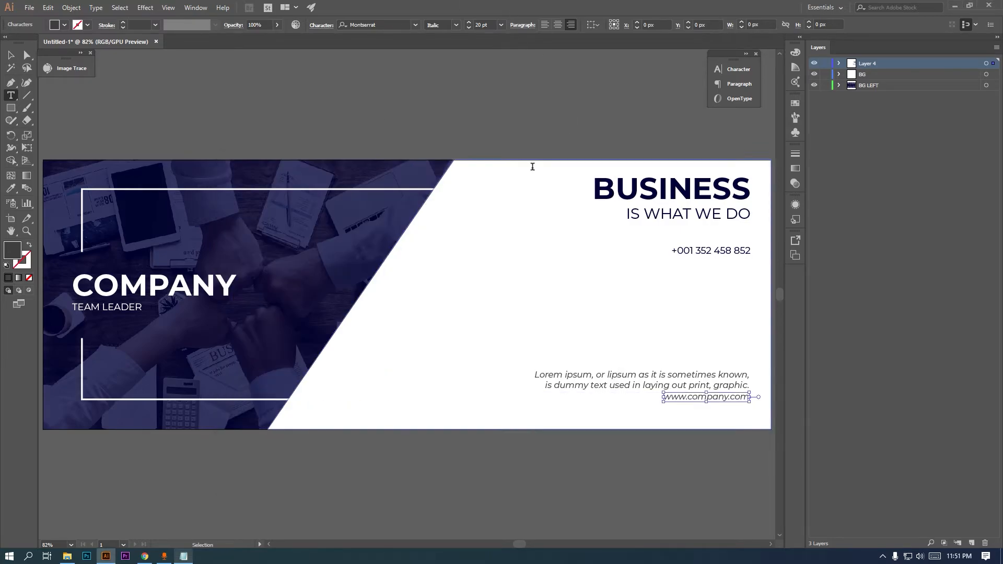
{"action": "key", "text": "Escape"}
{"action": "left_click", "coordinate": [725, 399], "text": "shift"}
{"action": "left_click", "coordinate": [734, 396]}
{"action": "left_click_drag", "start_coordinate": [734, 397], "coordinate": [736, 405]}
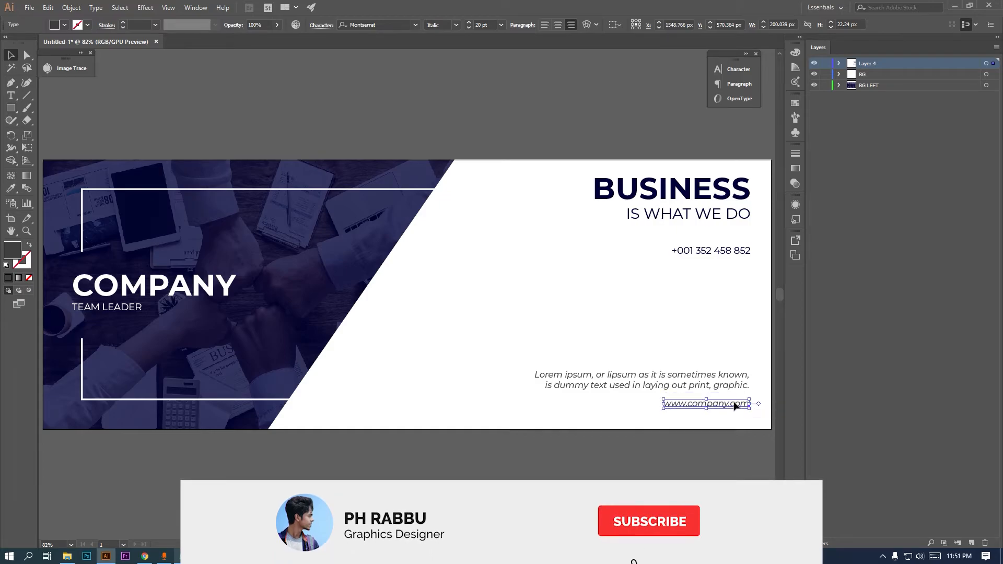
{"action": "left_click", "coordinate": [702, 386]}
{"action": "left_click", "coordinate": [706, 405]}
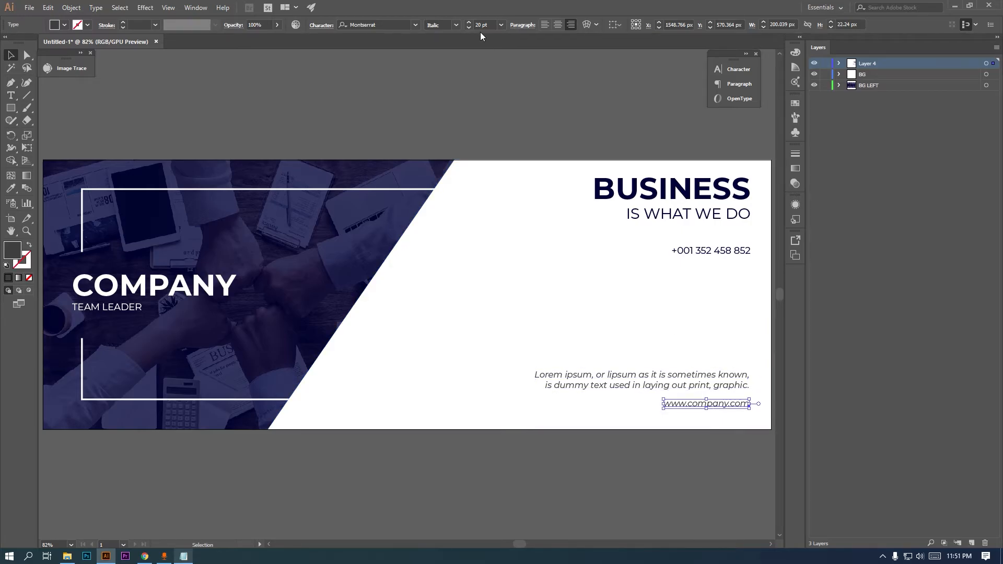
{"action": "left_click", "coordinate": [321, 25]}
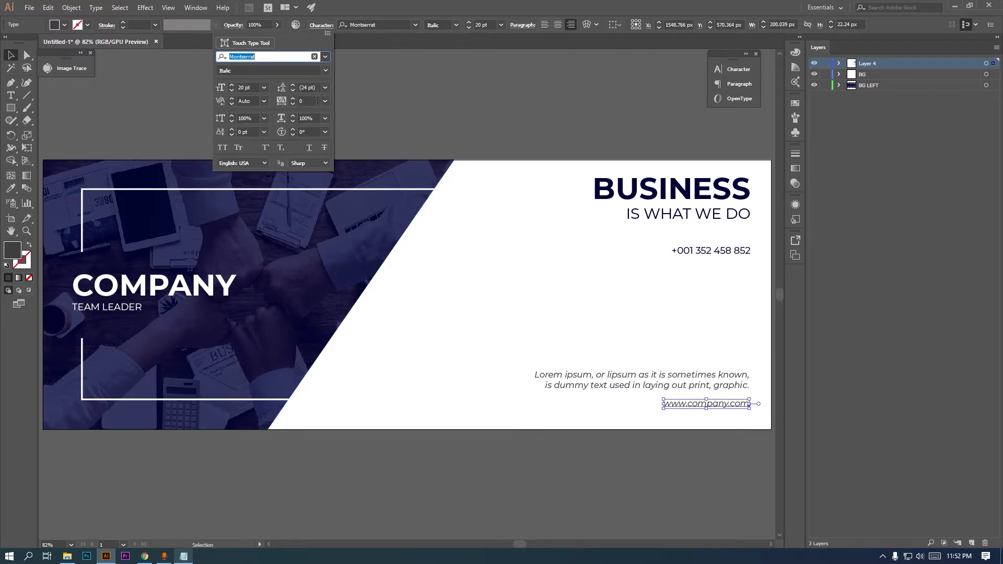
{"action": "left_click", "coordinate": [325, 101]}
{"action": "left_click", "coordinate": [332, 246]}
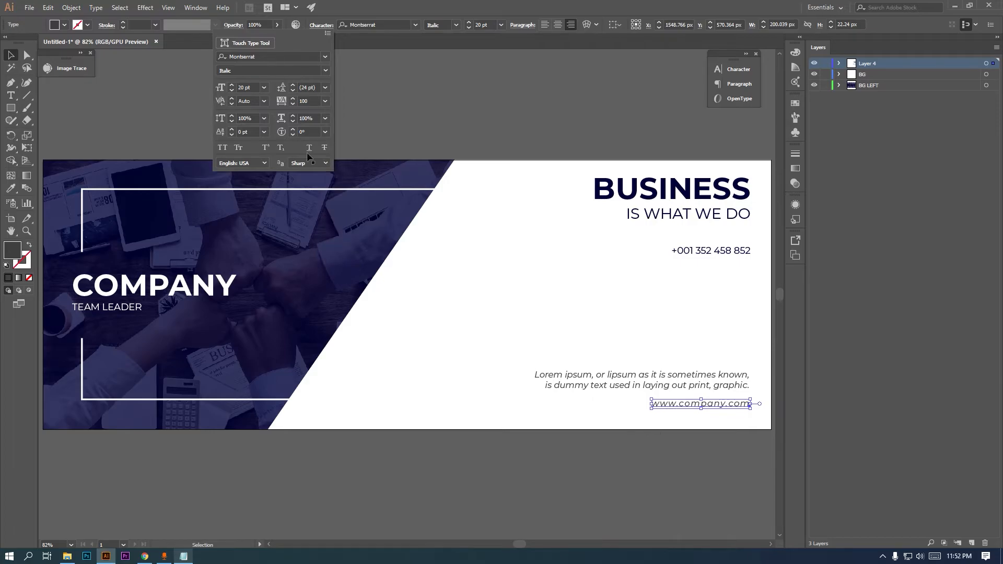
- Align the right edges of the web address, paragraph, phone number, IS WHAT WE DO and BUSINESS texts
{"action": "left_click", "coordinate": [684, 388], "text": "shift"}
{"action": "left_click", "coordinate": [716, 252], "text": "shift"}
{"action": "left_click", "coordinate": [716, 216], "text": "shift"}
{"action": "left_click", "coordinate": [711, 191], "text": "shift"}
{"action": "left_click", "coordinate": [640, 26]}
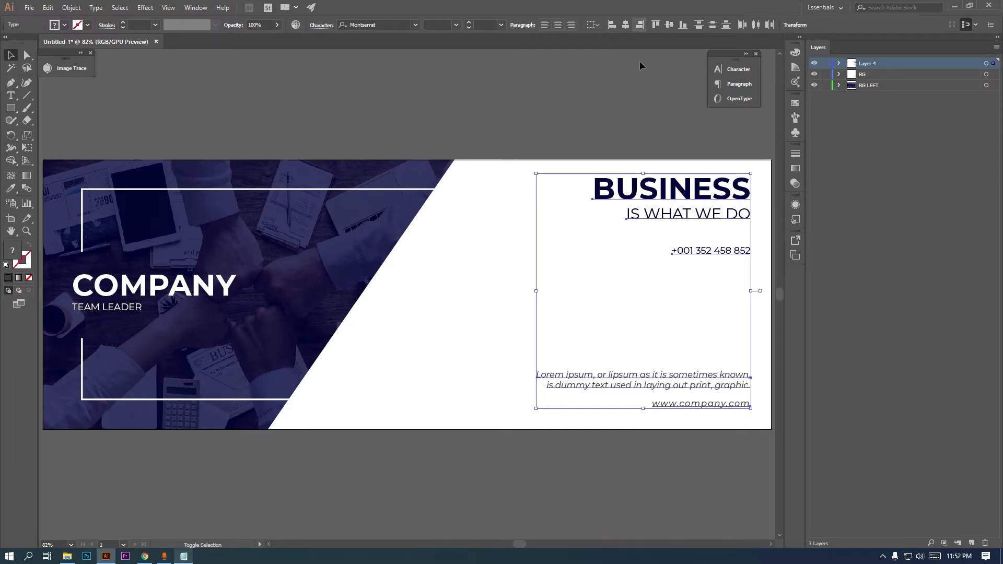
- Nudge all five text objects on the white panel slightly down and to the left, then deselect them
{"action": "key", "text": "Down"}
{"action": "key", "text": "Down"}
{"action": "key", "text": "Down"}
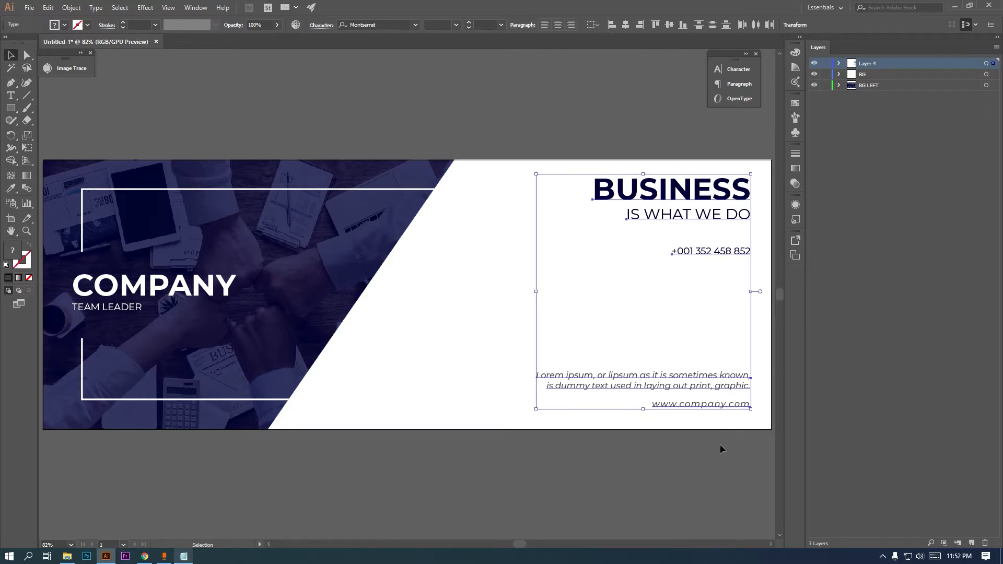
{"action": "key", "text": "Left"}
{"action": "key", "text": "Left"}
{"action": "key", "text": "Left"}
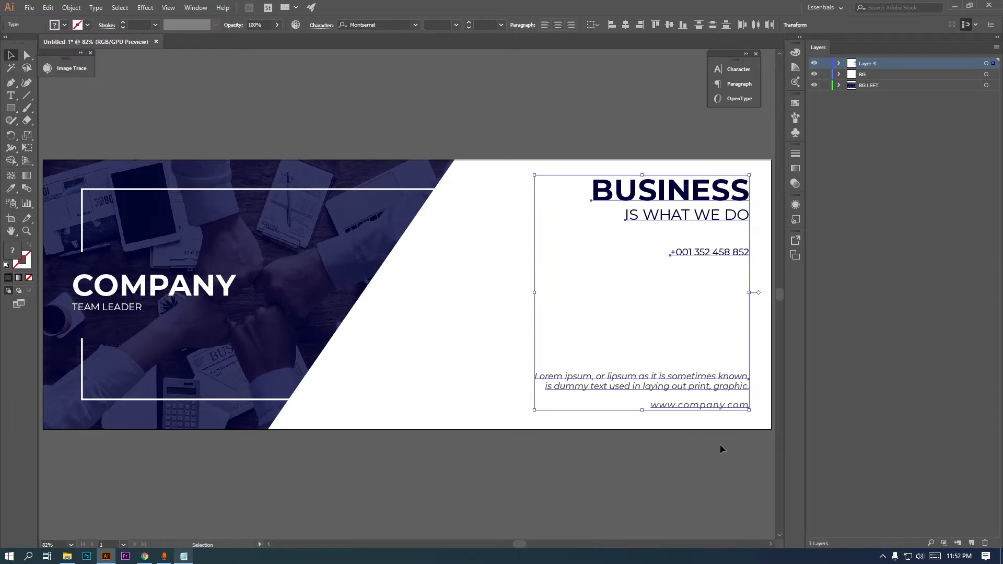
{"action": "left_click", "coordinate": [508, 120]}
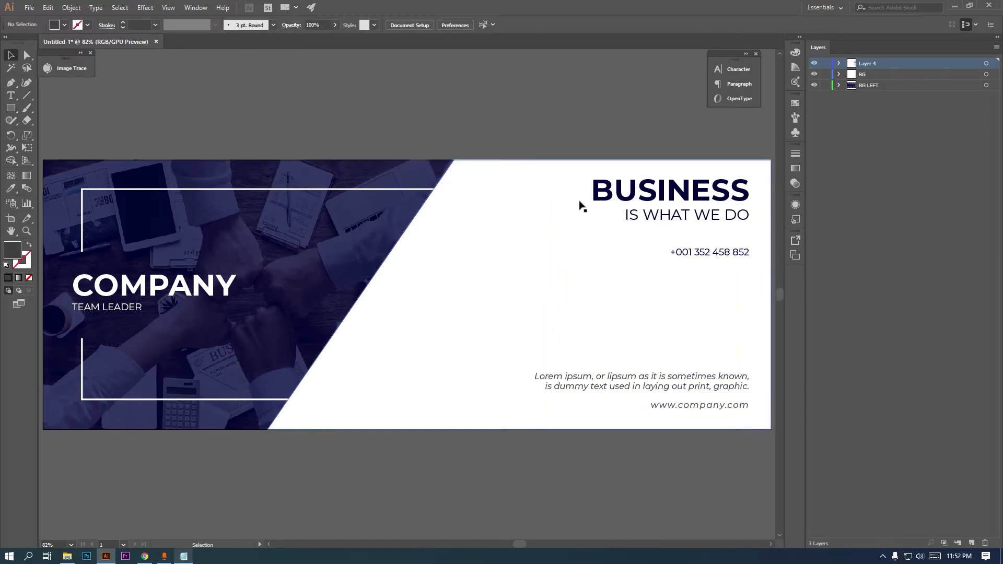
- Draw a horizontal rectangle about 1083 × 63 px in the BG LEFT layer, above the paragraph and reaching the artboard's right edge
{"action": "left_click", "coordinate": [855, 88]}
{"action": "left_click", "coordinate": [840, 86]}
{"action": "left_click", "coordinate": [897, 98]}
{"action": "left_click", "coordinate": [897, 107]}
{"action": "key", "text": "m"}
{"action": "mouse_move", "coordinate": [307, 337]}
{"action": "left_mouse_down"}
{"action": "mouse_move", "coordinate": [432, 351]}
{"action": "mouse_move", "coordinate": [772, 362]}
{"action": "mouse_move", "coordinate": [771, 352]}
{"action": "left_mouse_up"}
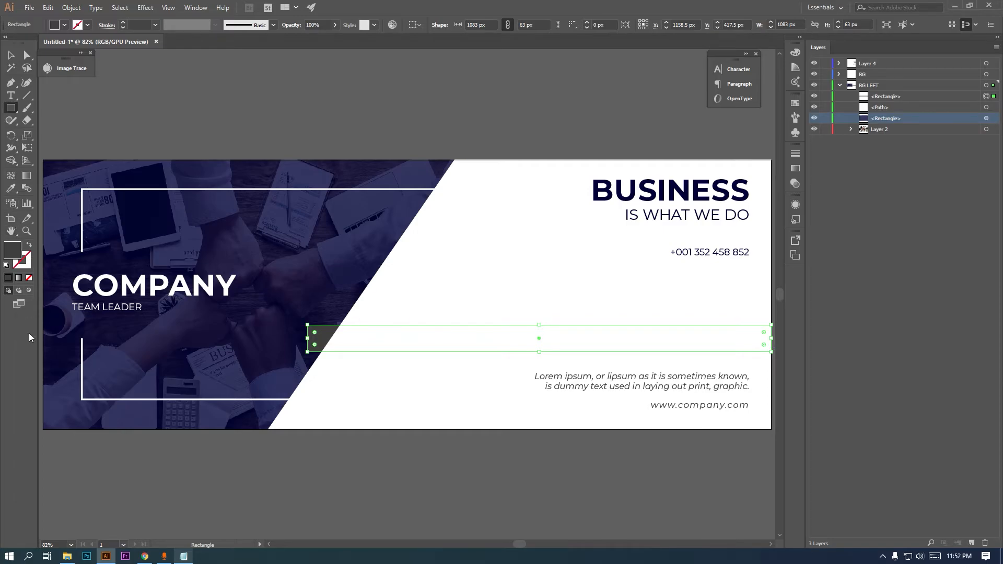
- Set the new rectangle's fill to the base color 000139, copied from the Notepad notes
{"action": "left_click", "coordinate": [183, 557]}
{"action": "left_click_drag", "start_coordinate": [307, 408], "coordinate": [320, 408]}
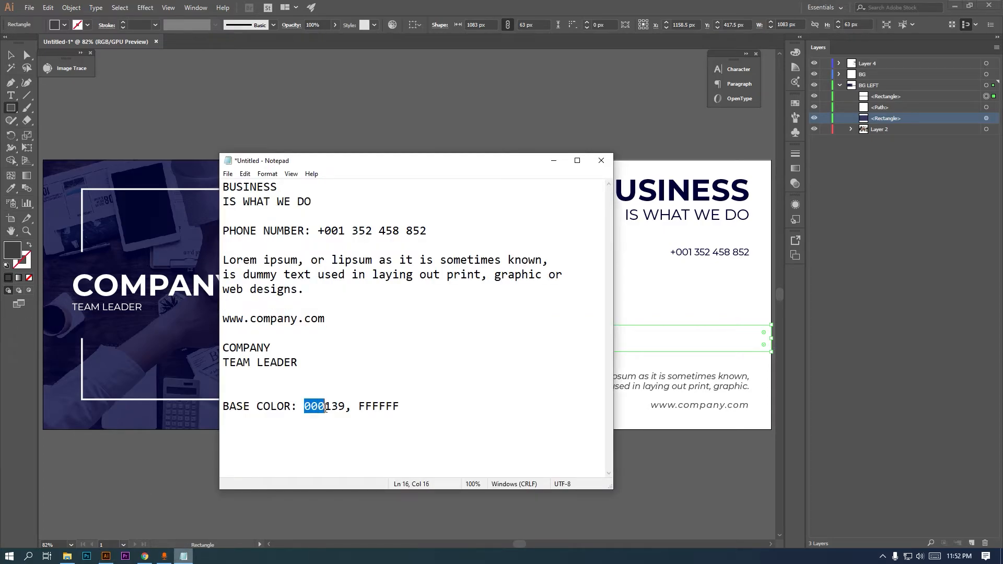
{"action": "right_click", "coordinate": [344, 412]}
{"action": "left_click", "coordinate": [360, 287]}
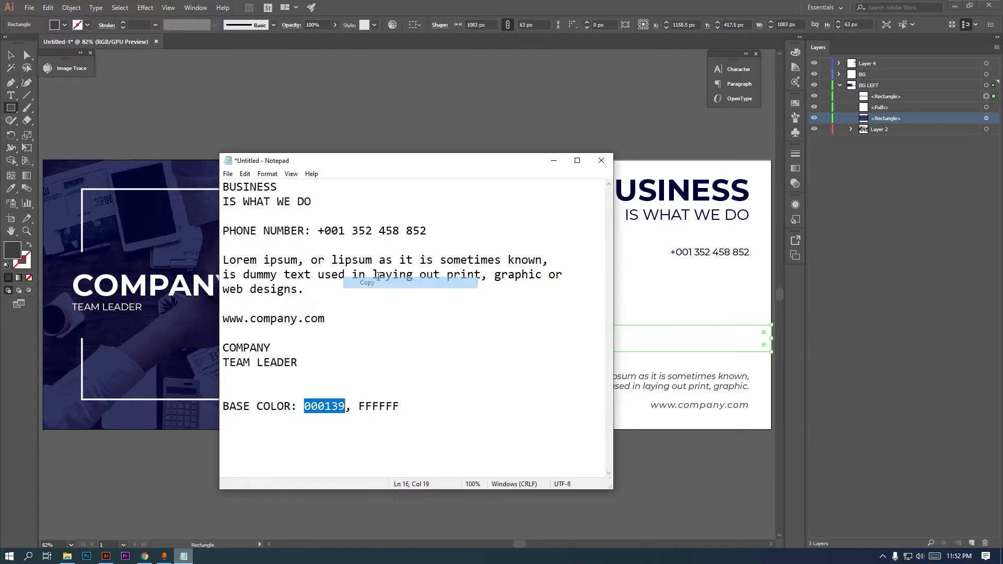
{"action": "left_click", "coordinate": [54, 270]}
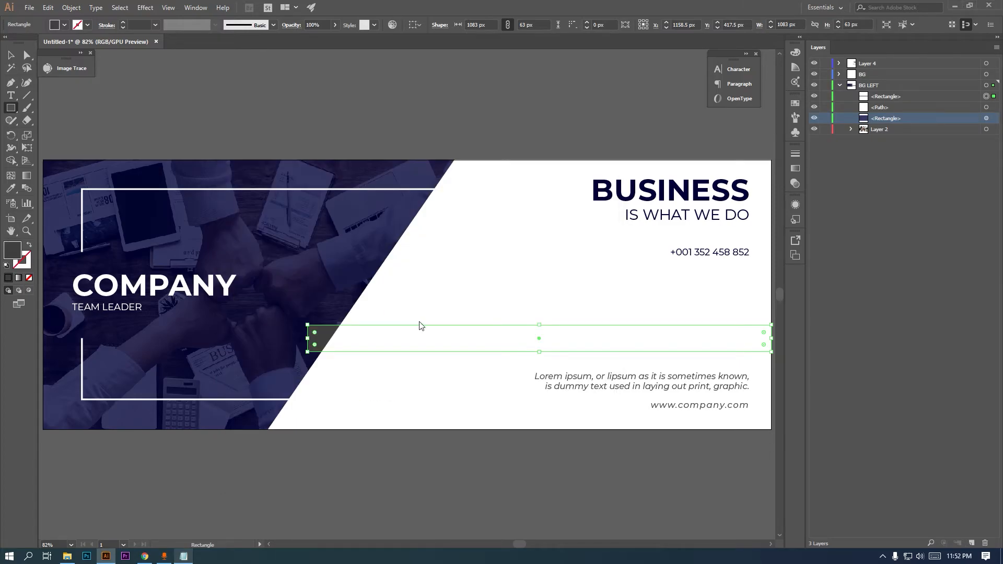
{"action": "left_click_drag", "start_coordinate": [667, 453], "coordinate": [697, 453]}
{"action": "key", "text": "ctrl+v"}
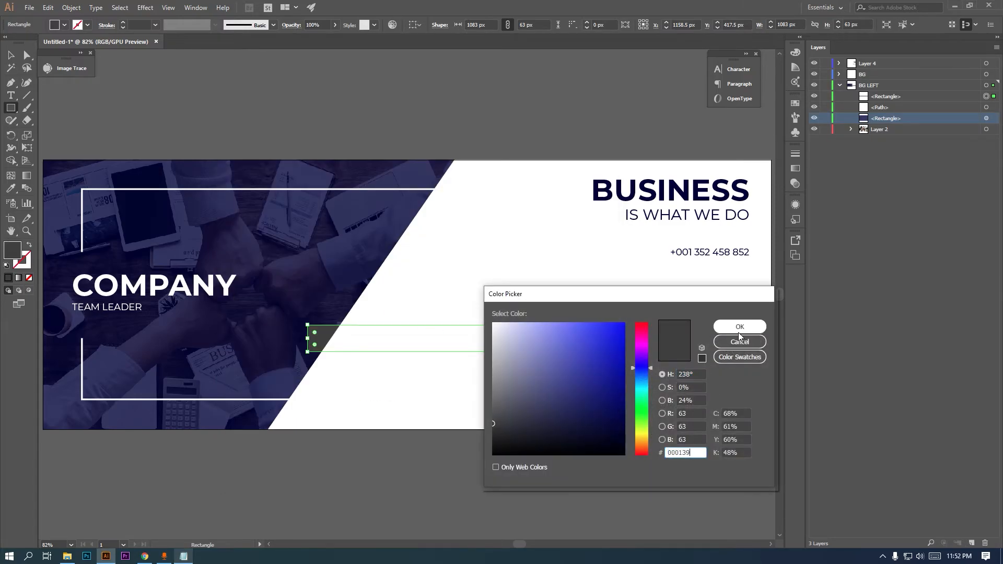
{"action": "left_click", "coordinate": [740, 327]}
- Move the navy rectangle from the BG LEFT layer into the BG layer, above the white panel
{"action": "key", "text": "v"}
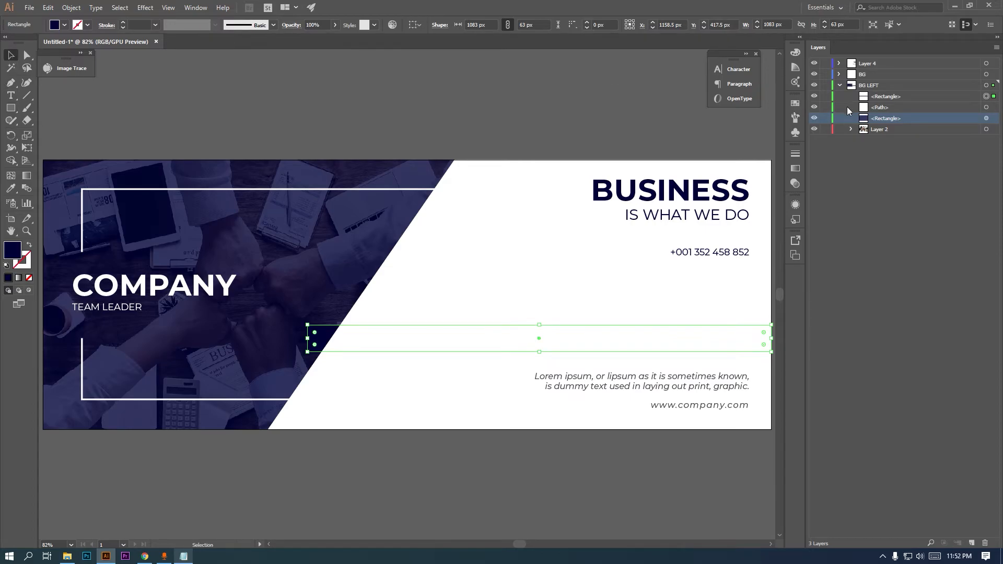
{"action": "left_click", "coordinate": [840, 74]}
{"action": "left_click_drag", "start_coordinate": [891, 129], "coordinate": [887, 89]}
{"action": "left_click", "coordinate": [840, 86]}
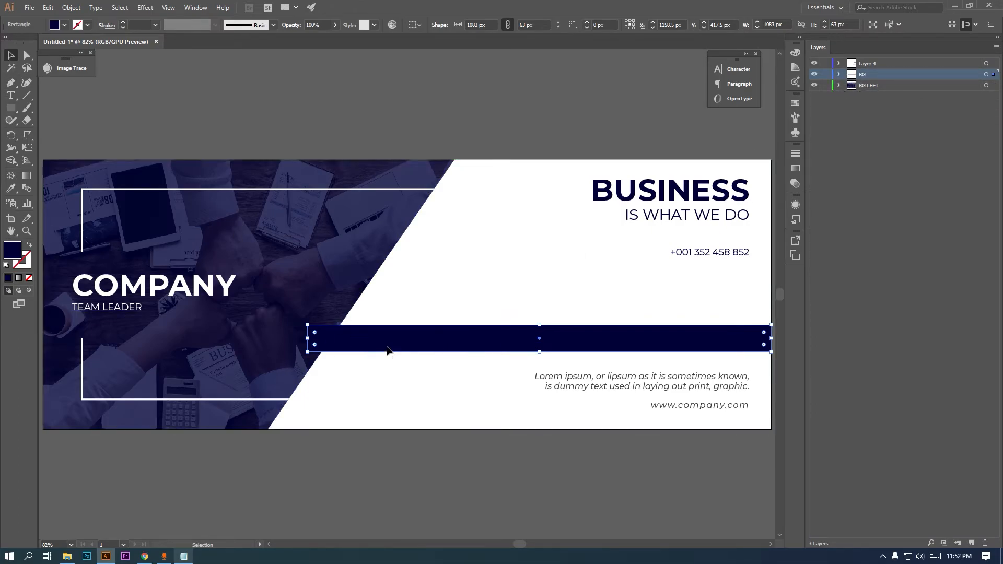
{"action": "left_click", "coordinate": [322, 284], "text": "shift"}
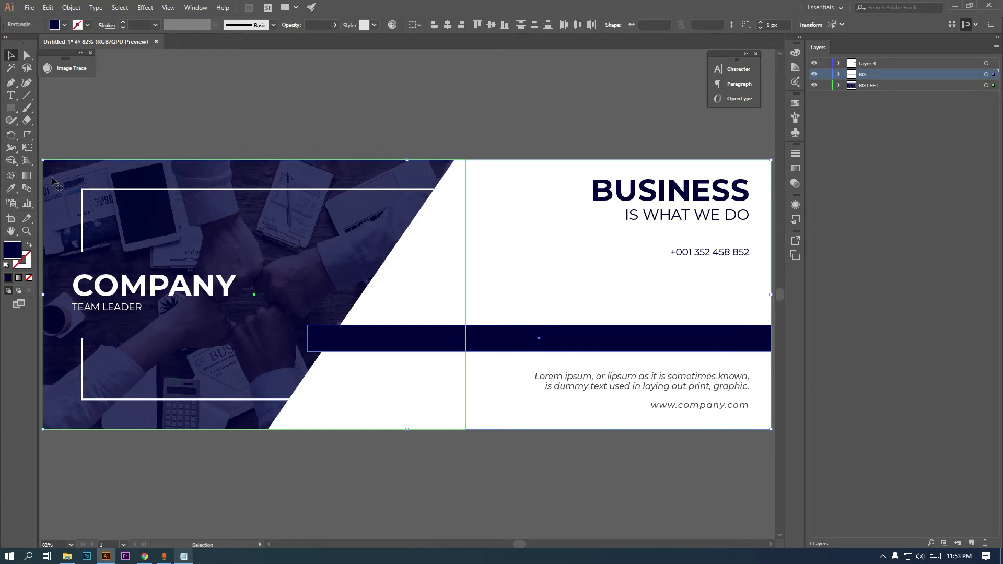
{"action": "left_click", "coordinate": [12, 161]}
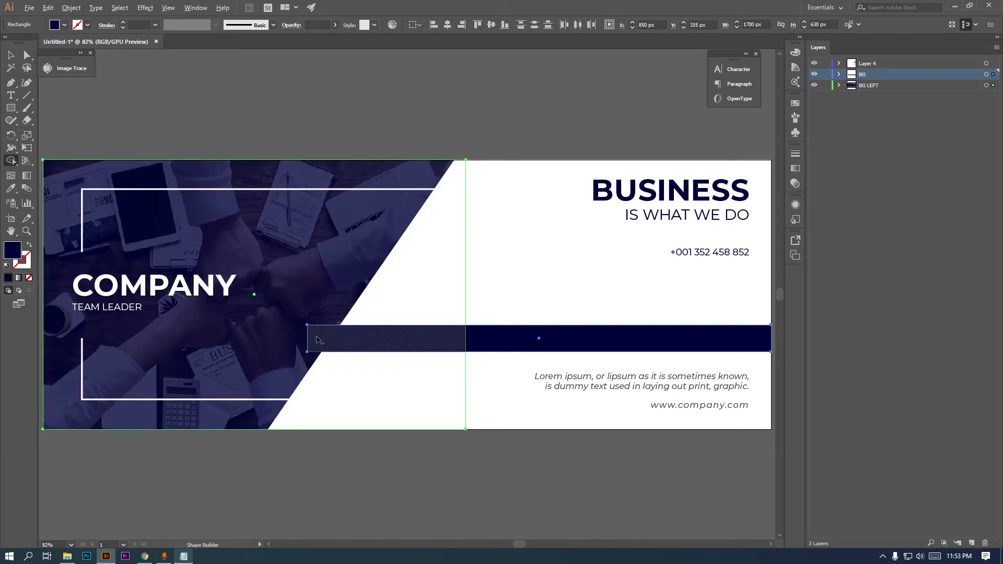
{"action": "left_click", "coordinate": [11, 56]}
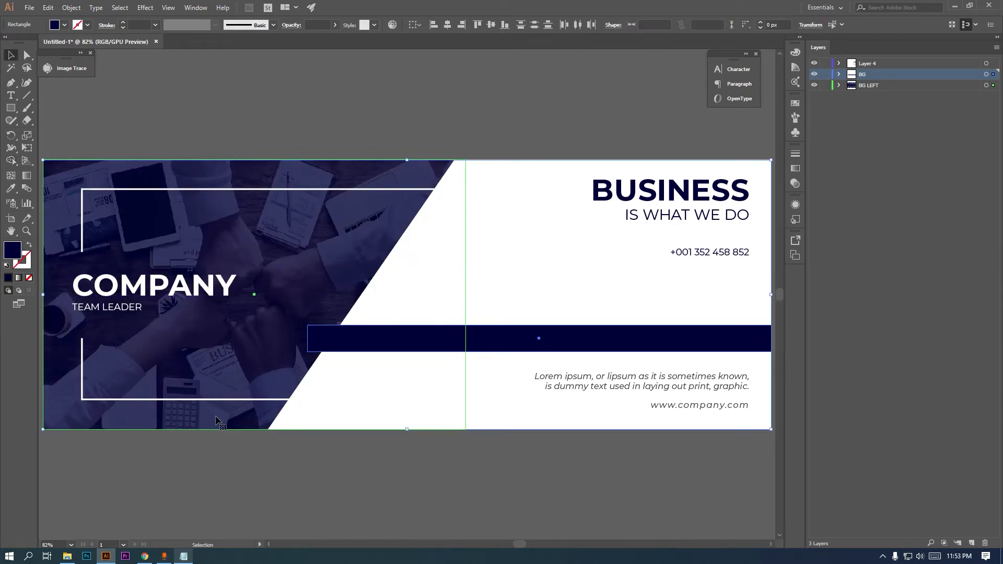
{"action": "left_click", "coordinate": [287, 445]}
- Trim the navy bar's overhang beyond the white panel's slanted edge with the Shape Builder, leaving the bar's end slanted
{"action": "left_click", "coordinate": [320, 419]}
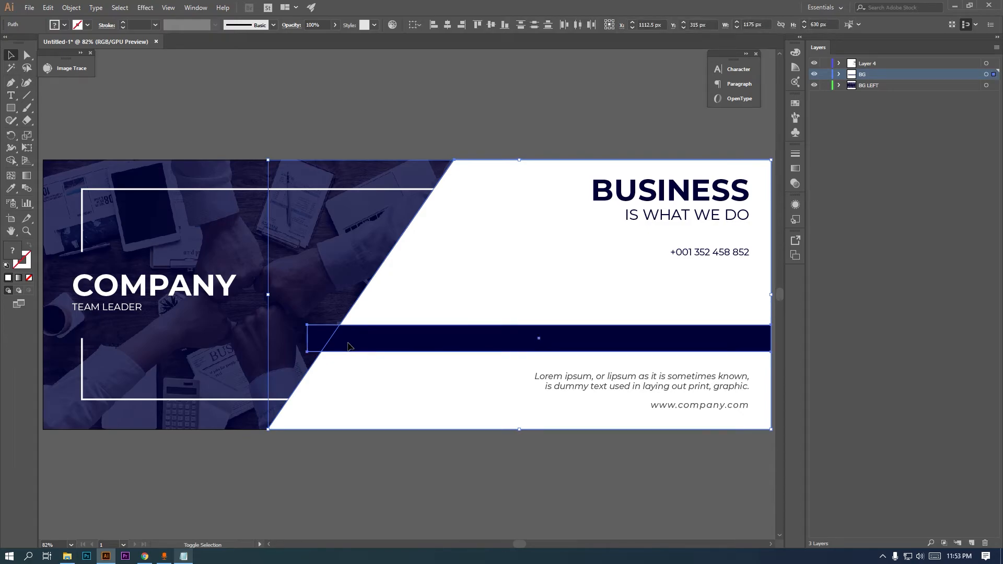
{"action": "left_click", "coordinate": [392, 350]}
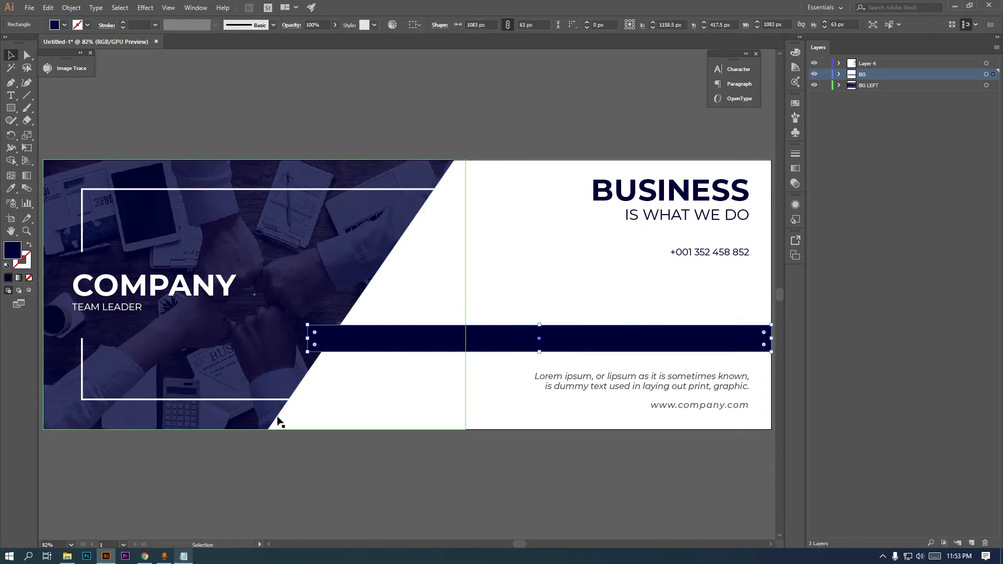
{"action": "left_click", "coordinate": [376, 411]}
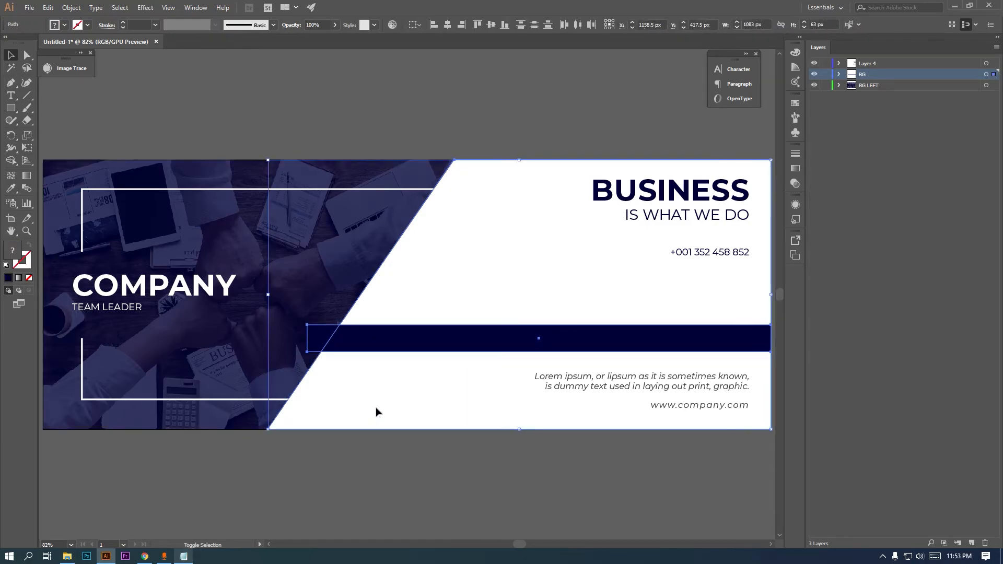
{"action": "left_click", "coordinate": [14, 161]}
{"action": "left_click", "coordinate": [323, 336], "text": "alt"}
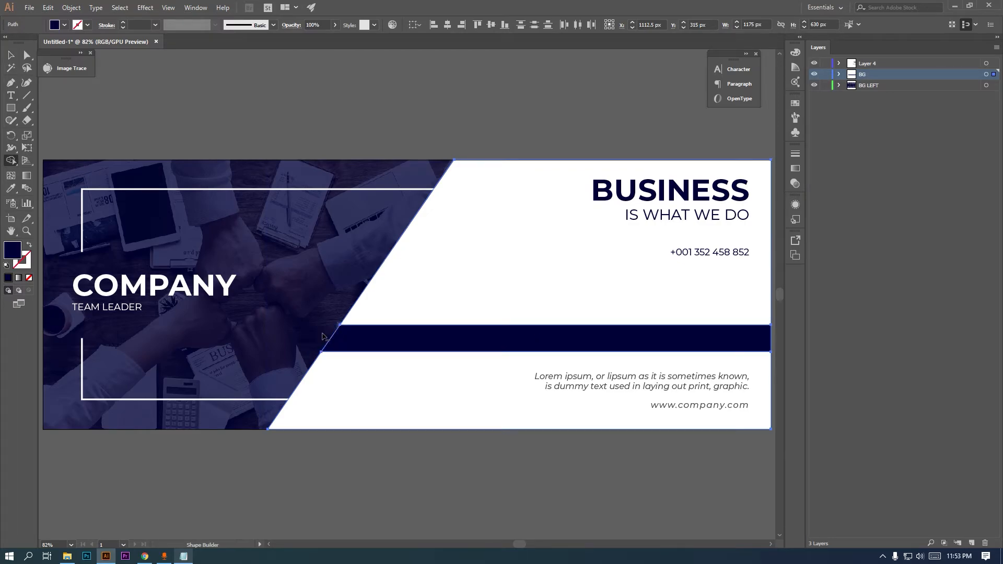
{"action": "left_click", "coordinate": [12, 55]}
{"action": "left_click", "coordinate": [275, 101]}
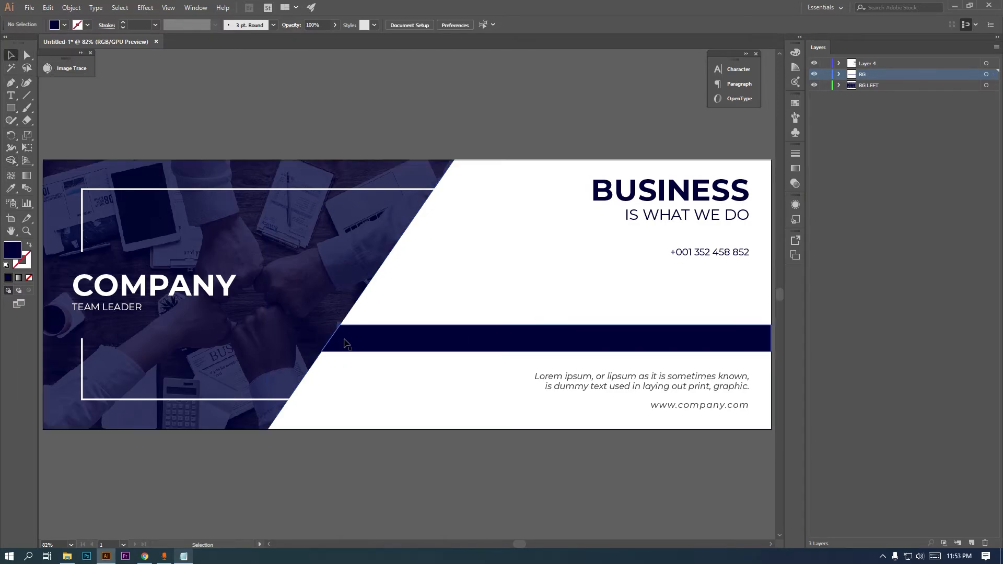
- Examine the bar's slanted end against the photo, switching the visibility of the BG LEFT layer's path and tint rectangle off and on
{"action": "scroll", "coordinate": [342, 325], "scroll_direction": "up", "scroll_amount": 3, "text": "alt"}
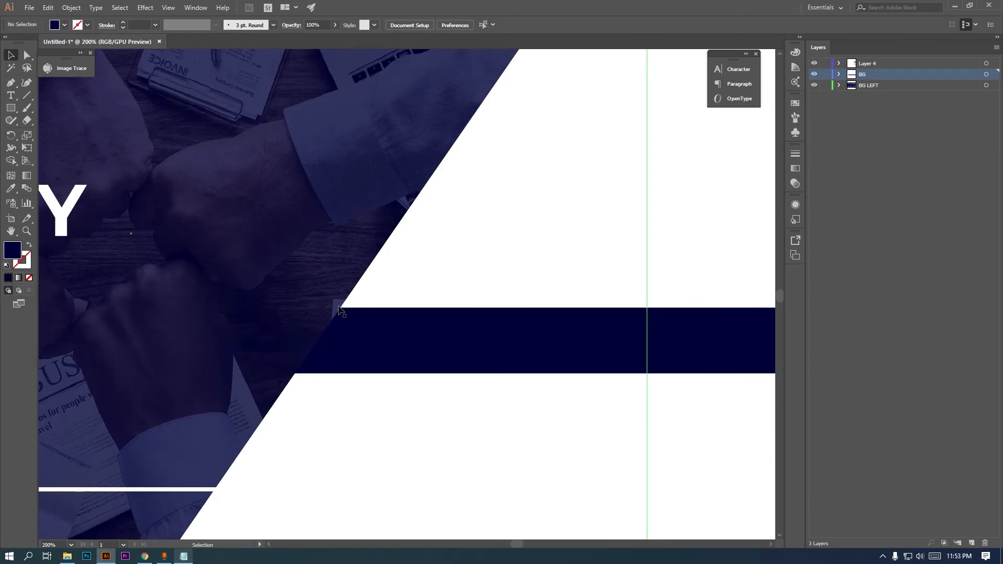
{"action": "left_click", "coordinate": [334, 310]}
{"action": "left_click", "coordinate": [840, 85]}
{"action": "left_click", "coordinate": [815, 96]}
{"action": "left_click", "coordinate": [814, 96]}
{"action": "left_click", "coordinate": [812, 104]}
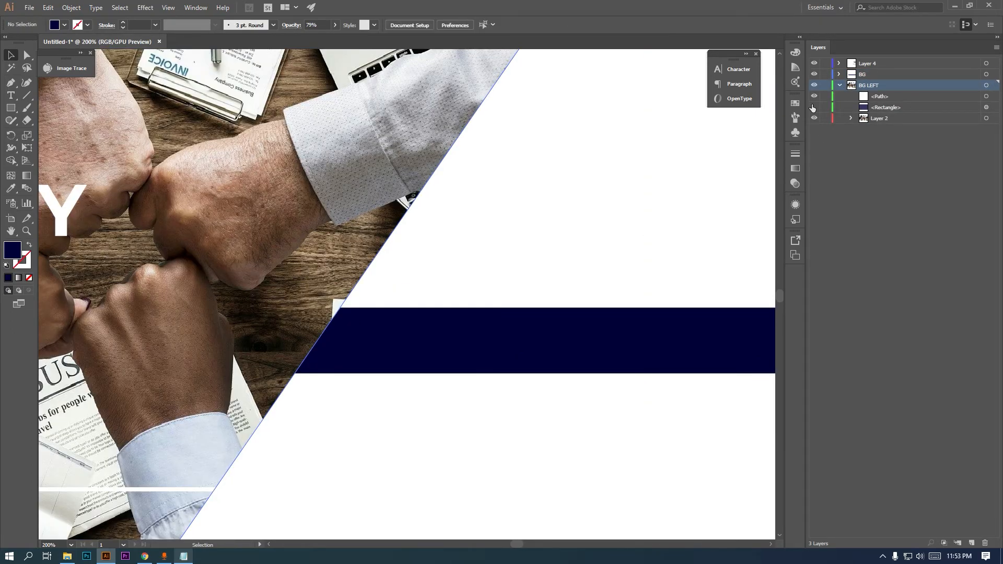
{"action": "left_click", "coordinate": [813, 107]}
{"action": "key", "text": "ctrl+minus"}
{"action": "key", "text": "ctrl+minus"}
{"action": "key", "text": "ctrl+minus"}
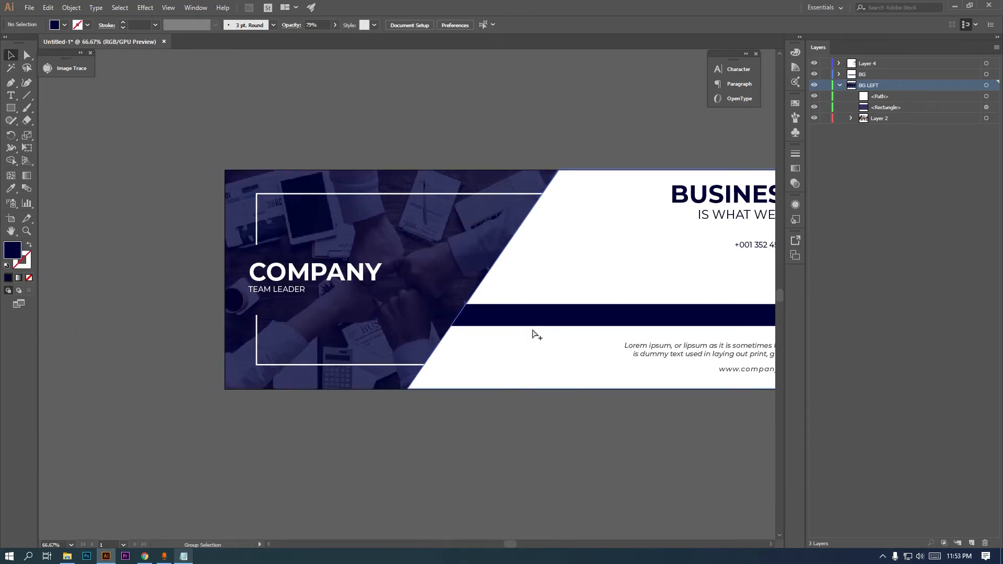
{"action": "left_click_drag", "start_coordinate": [560, 387], "coordinate": [517, 397]}
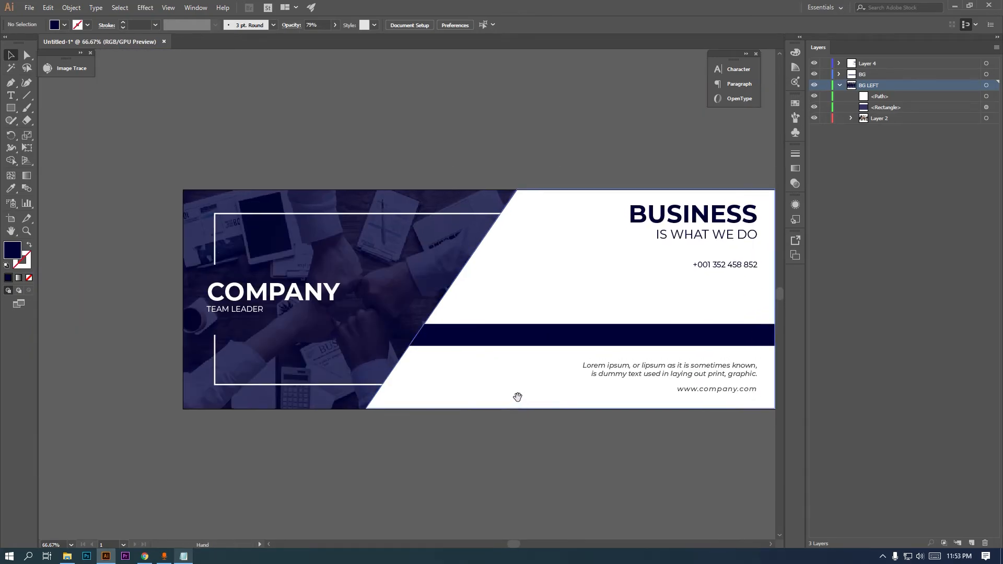
{"action": "left_click", "coordinate": [986, 118]}
{"action": "left_click_drag", "start_coordinate": [522, 298], "coordinate": [495, 300]}
{"action": "left_click", "coordinate": [538, 161]}
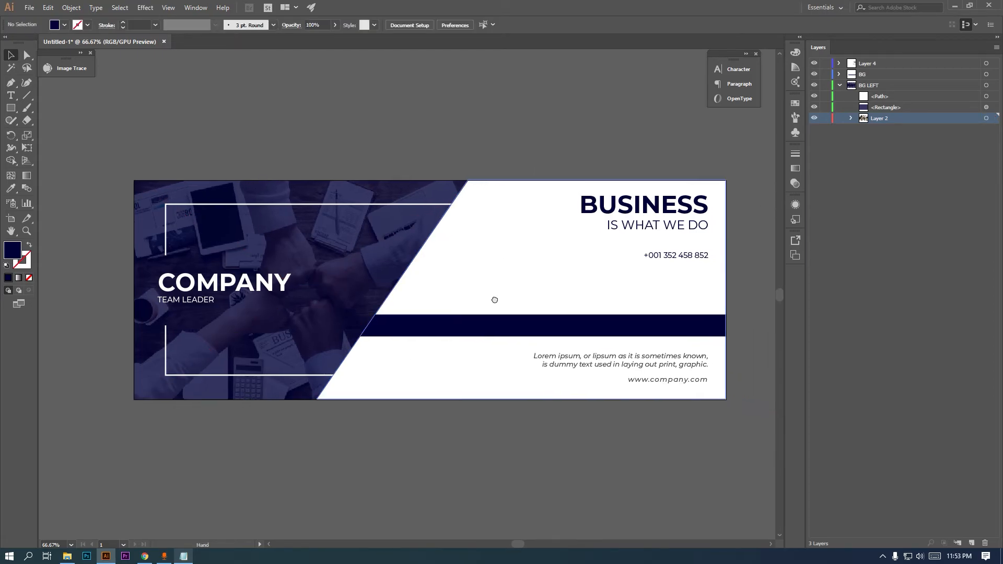
- Draw a rectangle across the left part of the navy bar and slant it parallel to the white panel's edge
{"action": "left_click", "coordinate": [445, 329]}
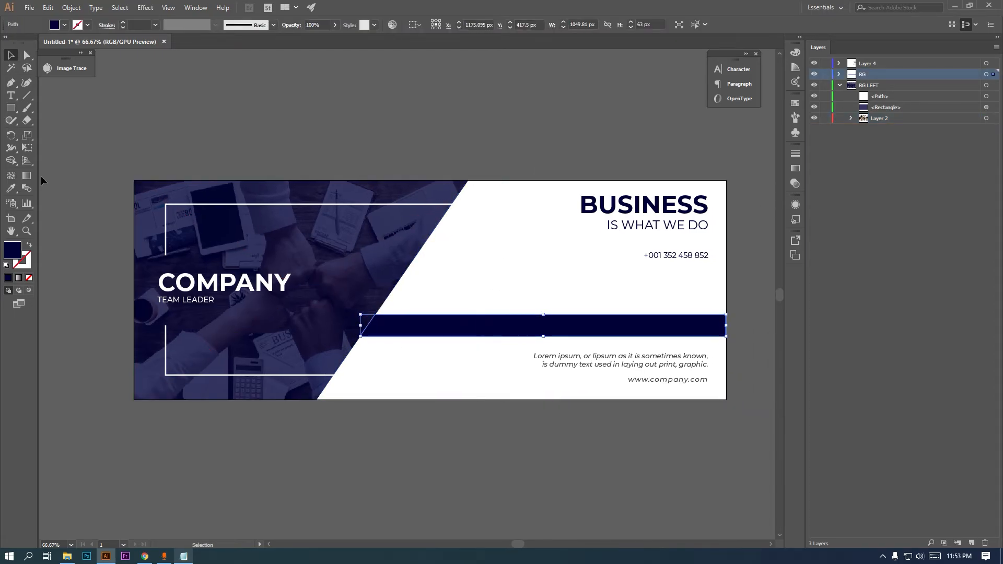
{"action": "left_click", "coordinate": [11, 110]}
{"action": "scroll", "coordinate": [432, 340], "scroll_direction": "up", "scroll_amount": 2}
{"action": "left_click_drag", "start_coordinate": [437, 255], "coordinate": [523, 404]}
{"action": "key", "text": "v"}
{"action": "left_click_drag", "start_coordinate": [465, 273], "coordinate": [366, 272]}
{"action": "left_click_drag", "start_coordinate": [383, 228], "coordinate": [443, 225]}
{"action": "left_click_drag", "start_coordinate": [416, 296], "coordinate": [459, 294]}
- Cut the slanted shape out of the navy bar with the Shape Builder, leaving a white gap between two bar segments
{"action": "left_click", "coordinate": [360, 312], "text": "shift"}
{"action": "left_click", "coordinate": [13, 162]}
{"action": "mouse_move", "coordinate": [448, 280]}
{"action": "left_mouse_down"}
{"action": "mouse_move", "coordinate": [412, 366]}
{"action": "mouse_move", "coordinate": [434, 384]}
{"action": "left_mouse_up"}
{"action": "key", "text": "ctrl+minus"}
{"action": "key", "text": "ctrl+minus"}
{"action": "key", "text": "v"}
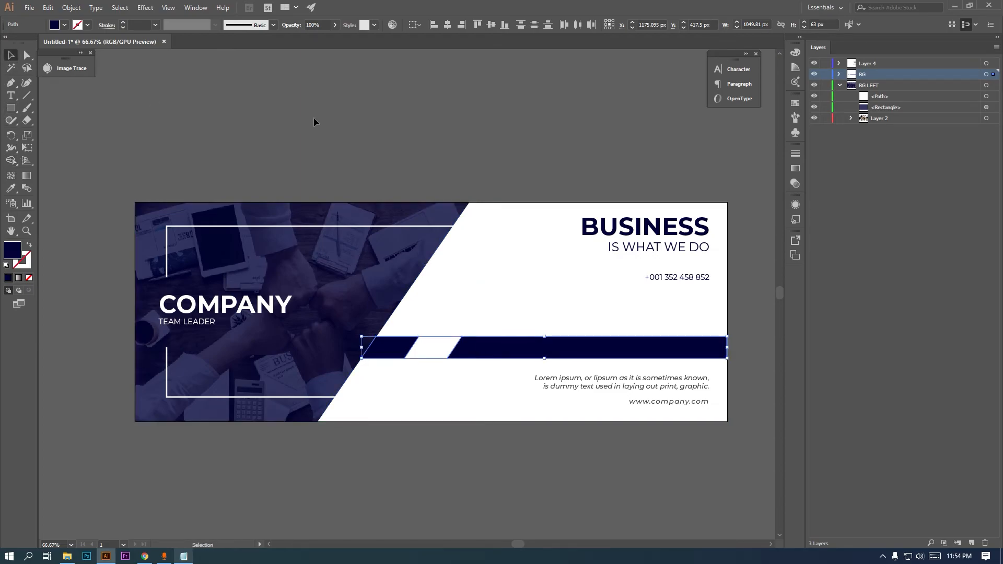
{"action": "left_click", "coordinate": [315, 118]}
{"action": "left_click_drag", "start_coordinate": [446, 163], "coordinate": [438, 148]}
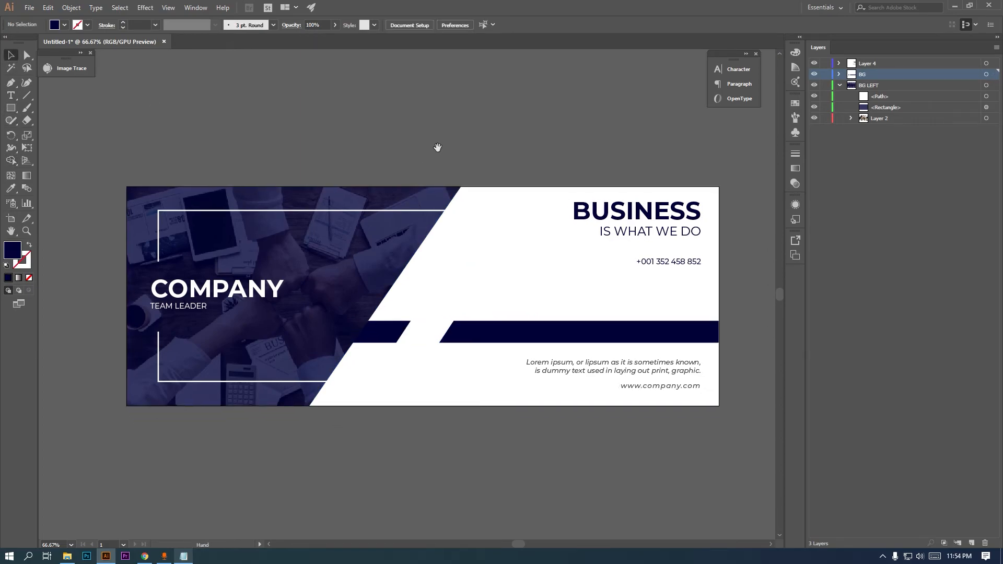
- Create a new layer above Layer 4 and place FB.png, INSTA.png and TWITTER (2).png from the Content 12 folder in it
{"action": "left_click", "coordinate": [880, 65]}
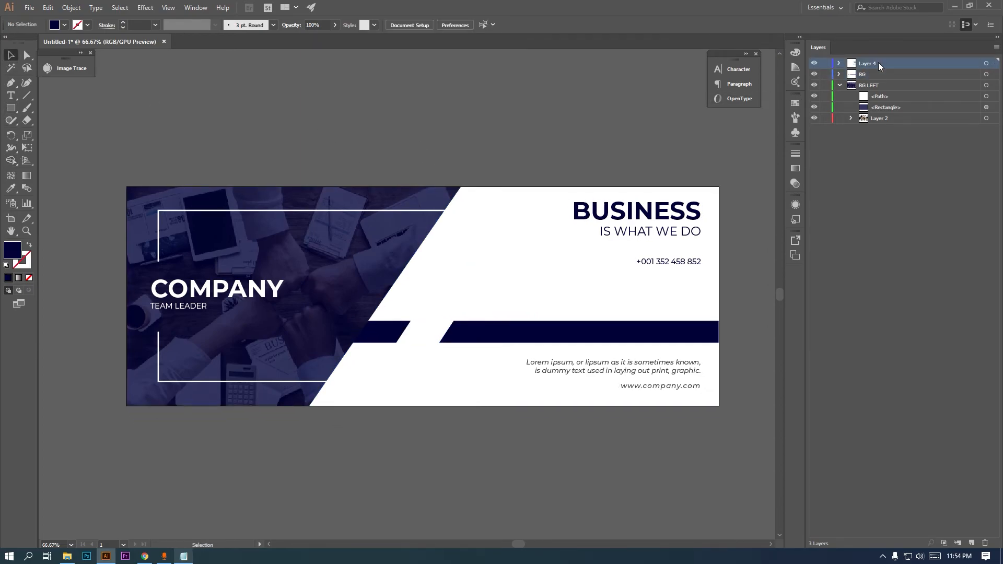
{"action": "left_click", "coordinate": [972, 543]}
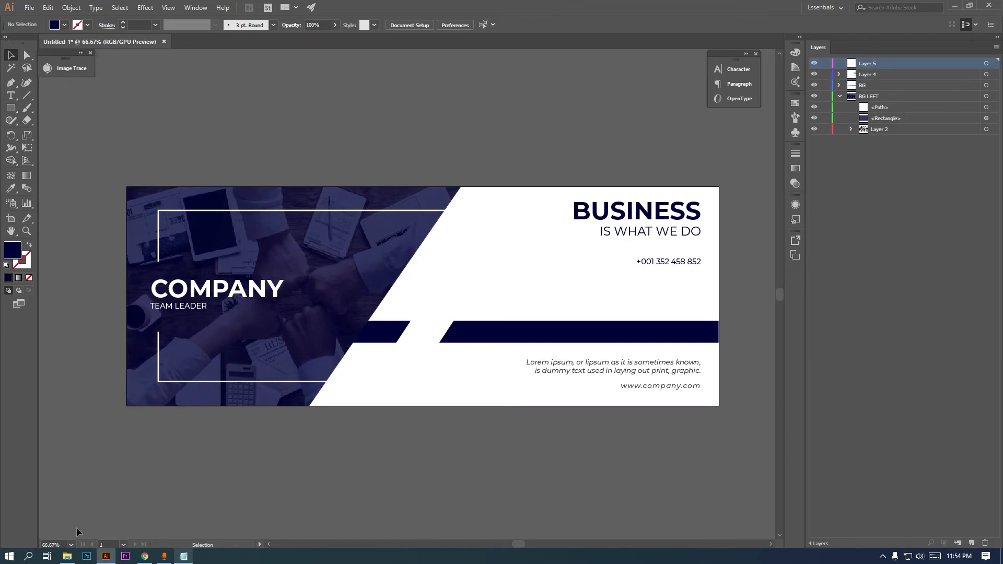
{"action": "left_click", "coordinate": [67, 556]}
{"action": "left_click", "coordinate": [383, 120]}
{"action": "left_click", "coordinate": [445, 121], "text": "ctrl"}
{"action": "left_click", "coordinate": [568, 120], "text": "ctrl"}
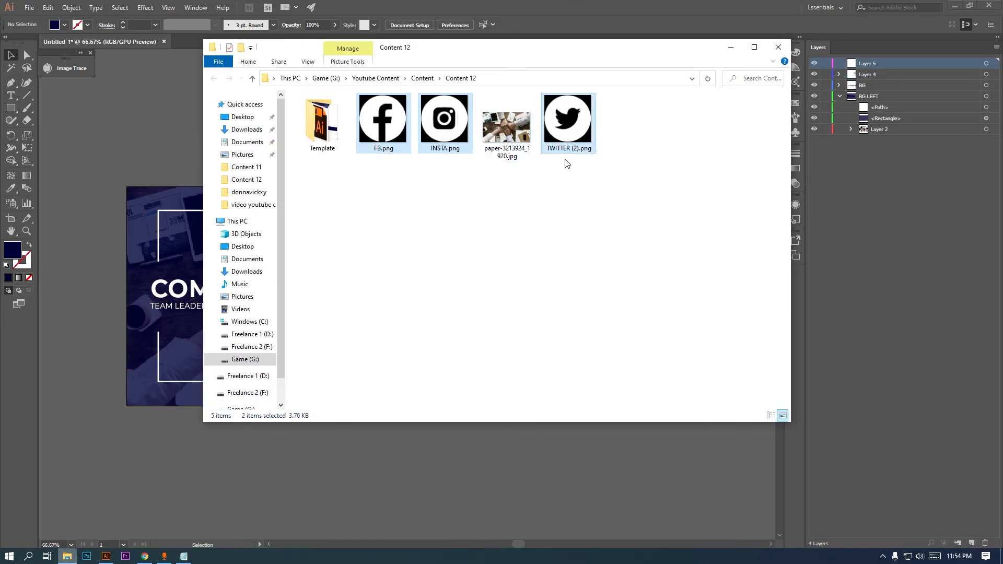
{"action": "left_click_drag", "start_coordinate": [193, 338], "coordinate": [170, 363]}
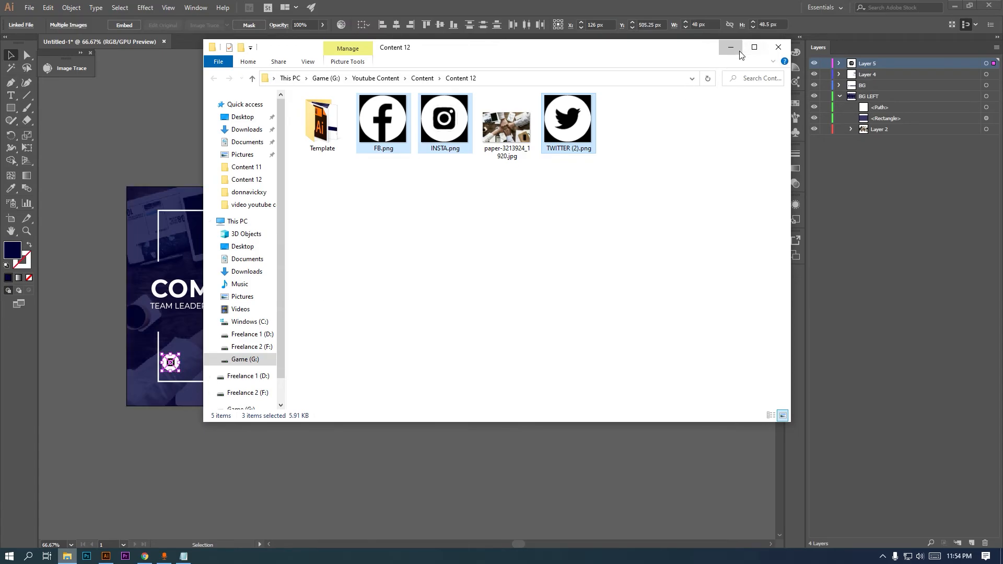
{"action": "left_click", "coordinate": [731, 47]}
- Move the Facebook, Instagram and Twitter icons onto the navy bar near the artboard's right edge
{"action": "scroll", "coordinate": [219, 362], "scroll_direction": "up", "scroll_amount": 3}
{"action": "left_click_drag", "start_coordinate": [116, 370], "coordinate": [678, 298]}
{"action": "left_click_drag", "start_coordinate": [693, 297], "coordinate": [227, 311]}
- Distribute the three social media icons evenly in the horizontal direction, then deselect them
{"action": "left_click", "coordinate": [405, 303]}
{"action": "left_click", "coordinate": [304, 313], "text": "shift"}
{"action": "left_click", "coordinate": [262, 309], "text": "shift"}
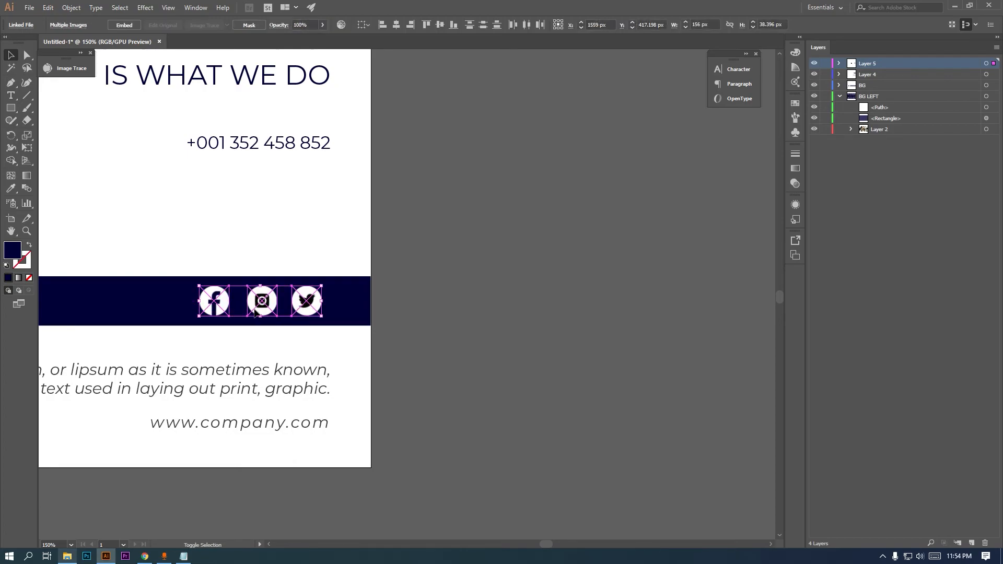
{"action": "left_click", "coordinate": [526, 23]}
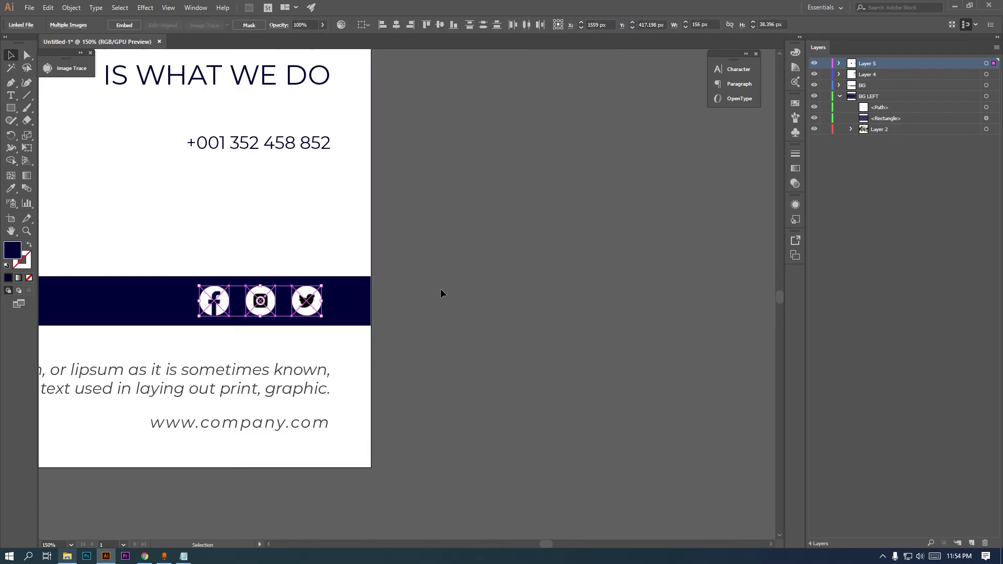
{"action": "left_click", "coordinate": [441, 289]}
{"action": "scroll", "coordinate": [440, 288], "scroll_direction": "down", "scroll_amount": 2}
{"action": "left_click_drag", "start_coordinate": [446, 296], "coordinate": [580, 298]}
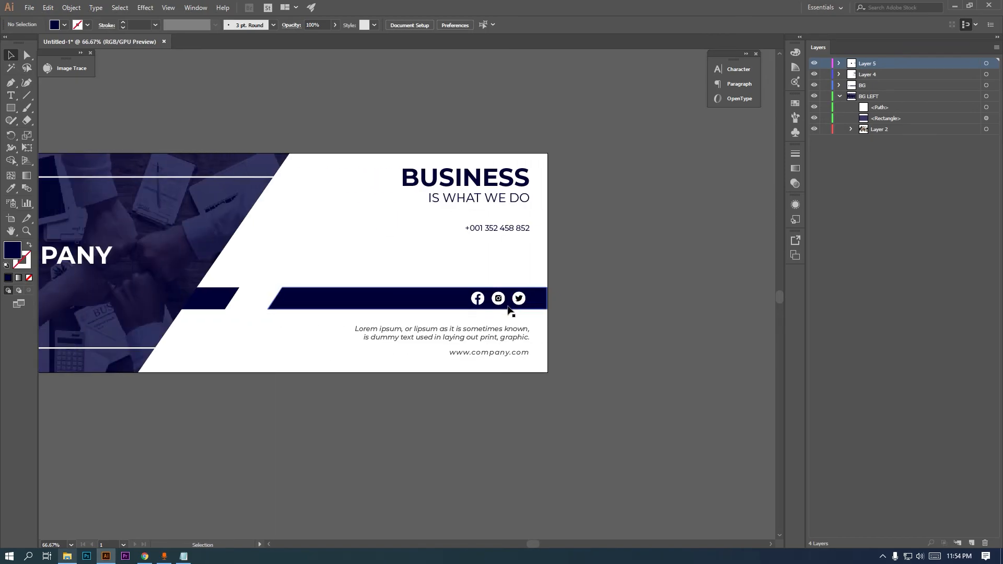
- Duplicate the white TEAM LEADER text onto the navy bar, beside the Facebook icon
{"action": "scroll", "coordinate": [472, 320], "scroll_direction": "up", "scroll_amount": 1}
{"action": "left_click_drag", "start_coordinate": [298, 264], "coordinate": [379, 265]}
{"action": "left_click_drag", "start_coordinate": [459, 216], "coordinate": [398, 226]}
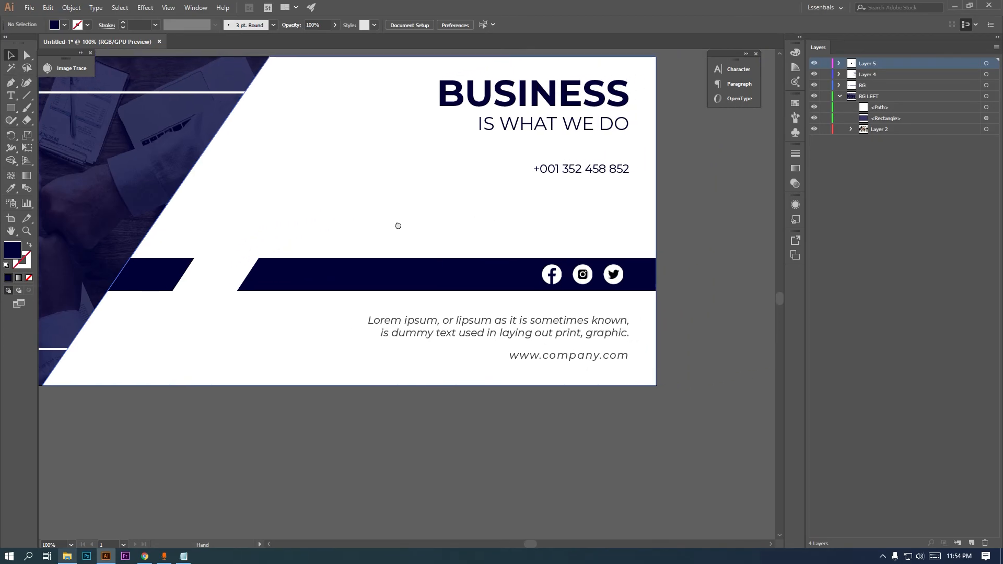
{"action": "left_click_drag", "start_coordinate": [192, 233], "coordinate": [449, 235]}
{"action": "left_click_drag", "start_coordinate": [128, 241], "coordinate": [320, 278]}
{"action": "key", "text": "t"}
{"action": "key", "text": "ctrl+a"}
{"action": "key", "text": "BackSpace"}
{"action": "type", "text": "@C"}
{"action": "type", "text": "R"}
{"action": "key", "text": "BackSpace"}
{"action": "type", "text": "OMN"}
{"action": "key", "text": "BackSpace"}
{"action": "type", "text": "PANY"}
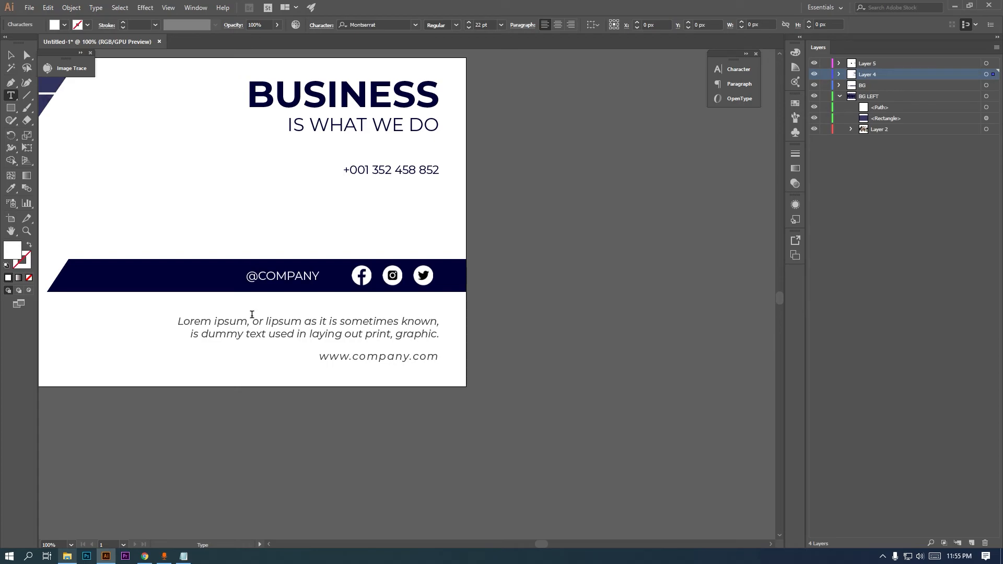
{"action": "type", "text": "NAE"}
{"action": "key", "text": "BackSpace"}
{"action": "key", "text": "BackSpace"}
{"action": "key", "text": "BackSpace"}
{"action": "type", "text": "M"}
{"action": "key", "text": "BackSpace"}
{"action": "type", "text": "NAME"}
{"action": "key", "text": "BackSpace"}
{"action": "type", "text": "ME"}
{"action": "left_click", "coordinate": [11, 54]}
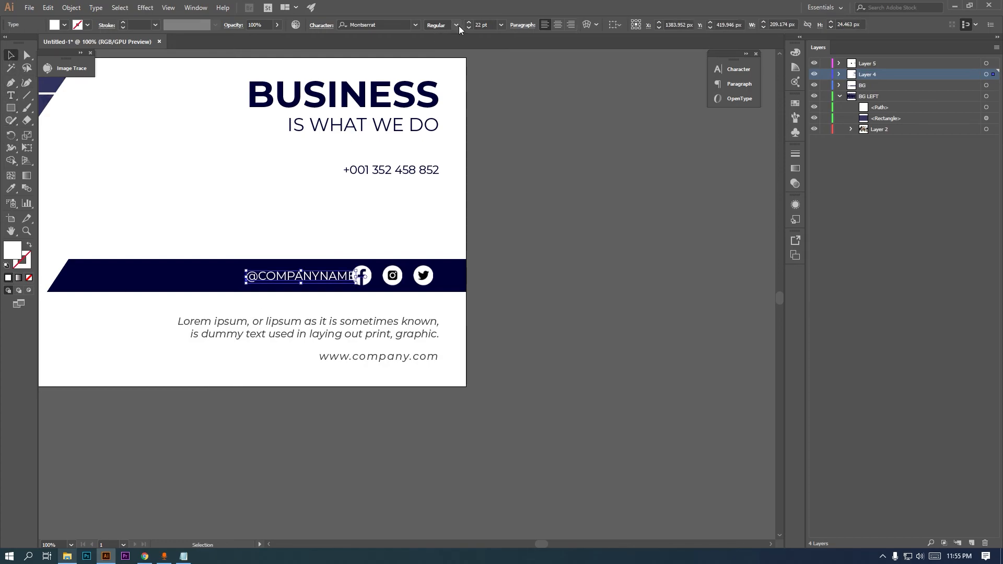
{"action": "left_click", "coordinate": [456, 25]}
{"action": "left_click", "coordinate": [448, 151]}
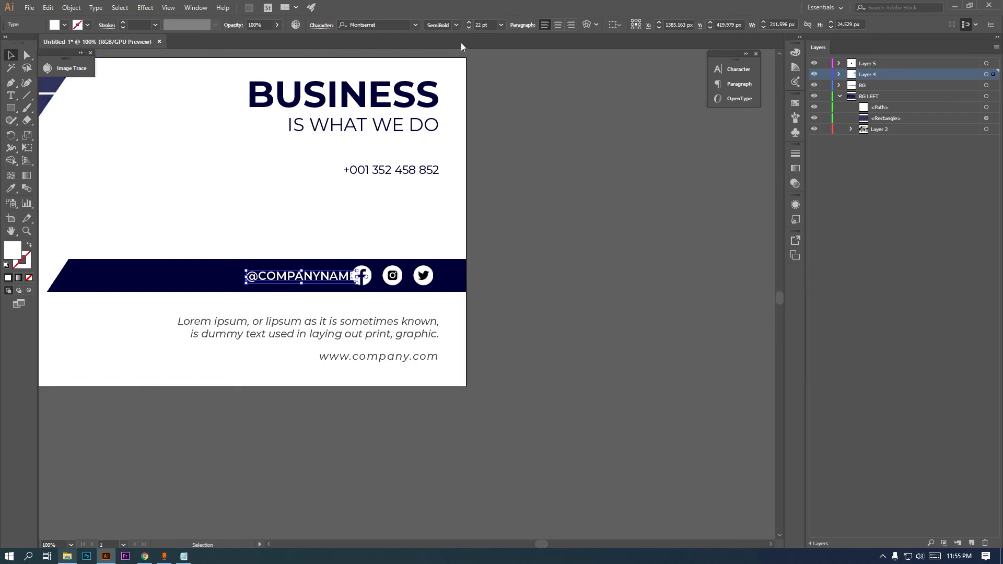
{"action": "left_click", "coordinate": [469, 27]}
{"action": "left_click", "coordinate": [469, 27]}
{"action": "left_click_drag", "start_coordinate": [293, 277], "coordinate": [282, 277]}
{"action": "left_click", "coordinate": [360, 277], "text": "shift"}
{"action": "left_click", "coordinate": [393, 275], "text": "shift"}
{"action": "left_click", "coordinate": [423, 276], "text": "shift"}
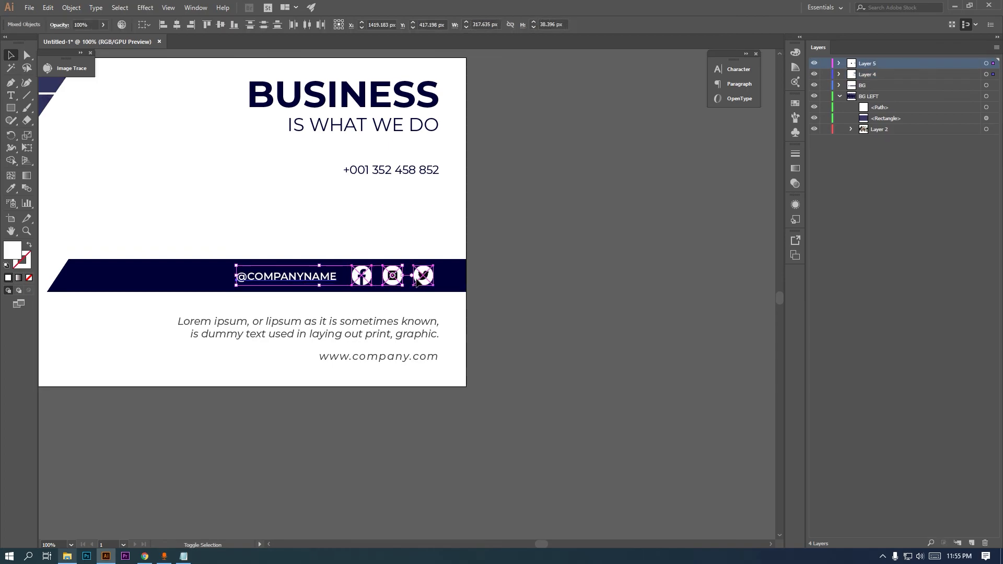
{"action": "left_click", "coordinate": [227, 25]}
{"action": "left_click", "coordinate": [525, 230]}
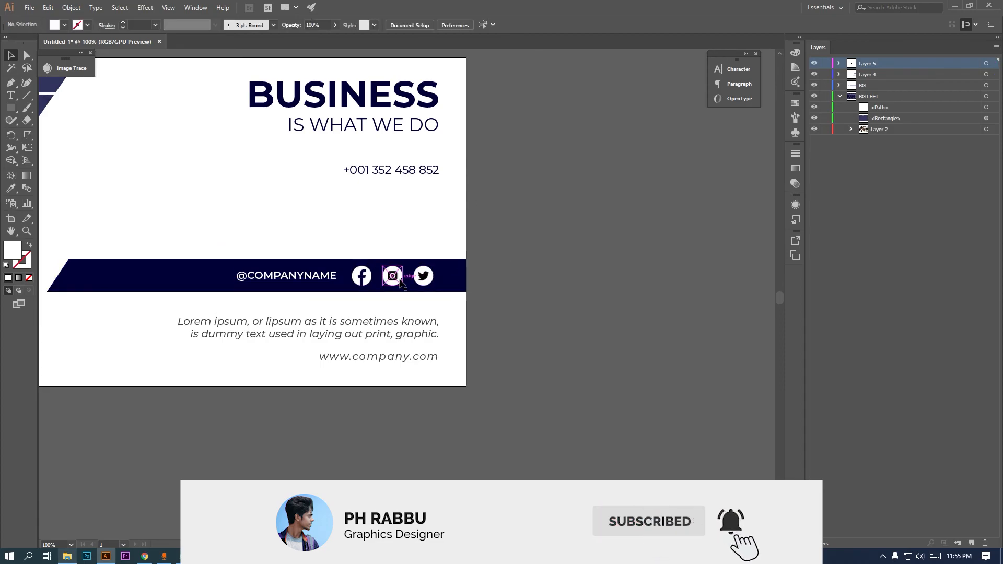
{"action": "left_click", "coordinate": [306, 282]}
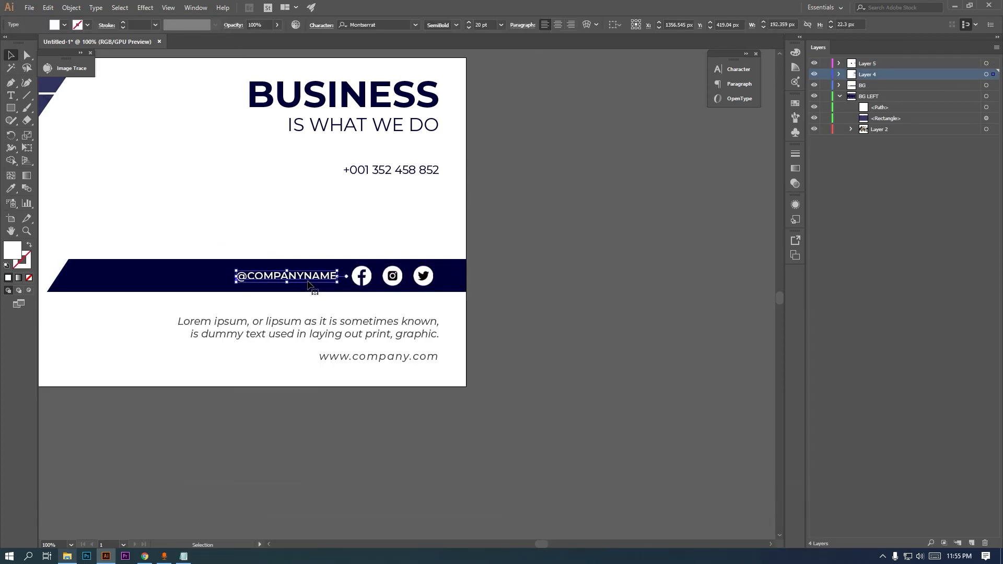
{"action": "key", "text": "Left"}
{"action": "key", "text": "Left"}
{"action": "key", "text": "Left"}
{"action": "key", "text": "Left"}
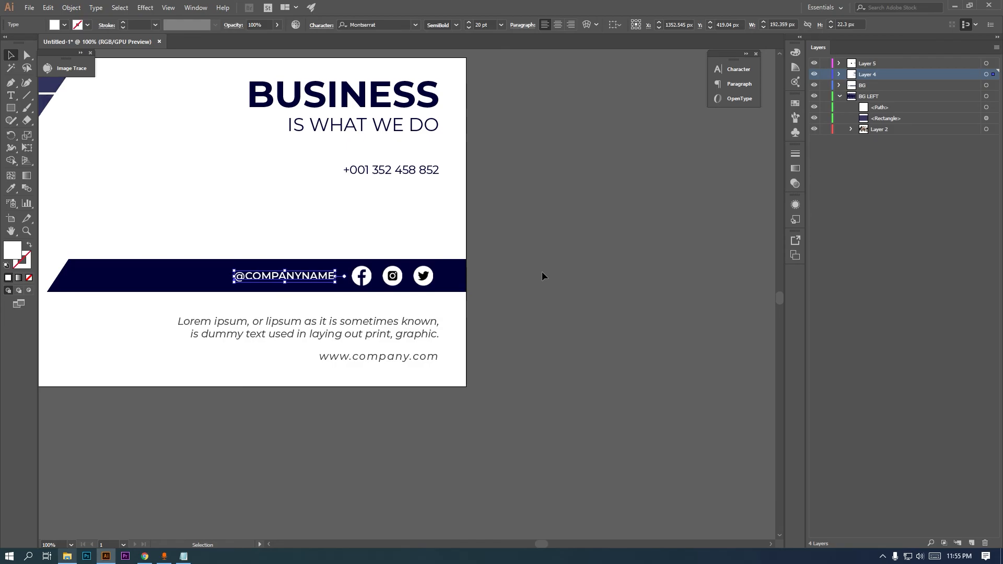
{"action": "left_click", "coordinate": [538, 273]}
{"action": "scroll", "coordinate": [440, 315], "scroll_direction": "down", "scroll_amount": 2}
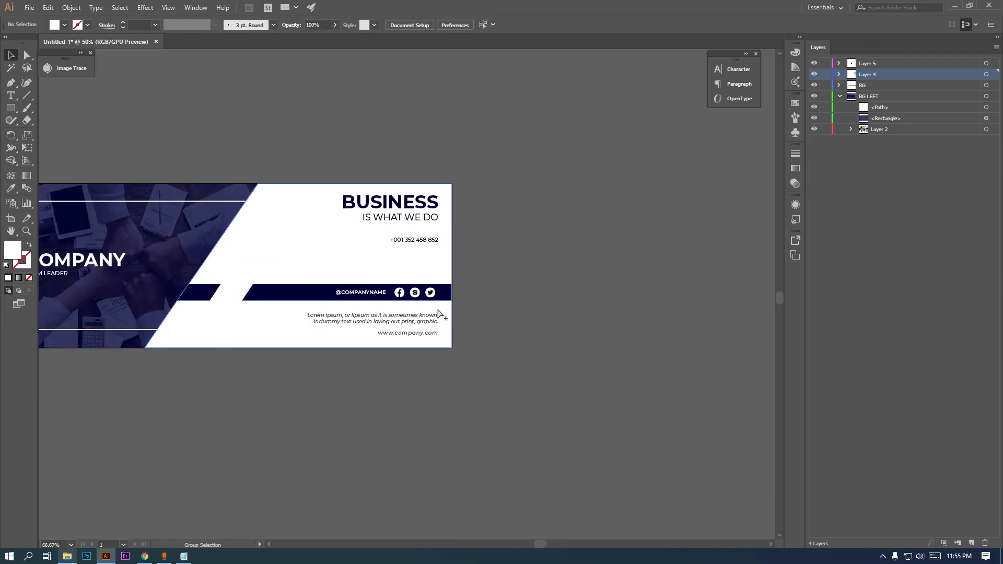
{"action": "scroll", "coordinate": [439, 313], "scroll_direction": "up", "scroll_amount": 2}
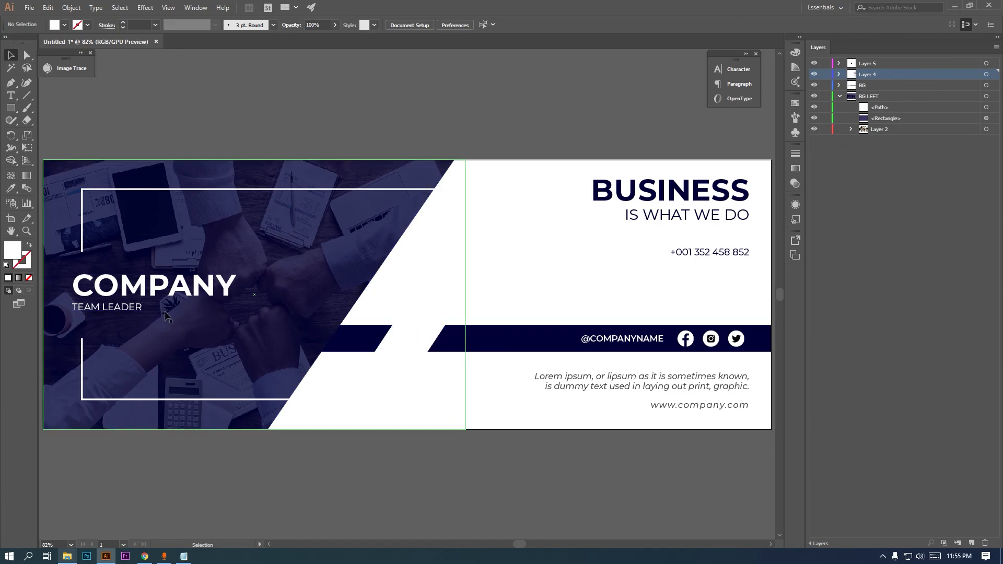
- Nudge the BUSINESS and IS WHAT WE DO headline texts together about 10 px down, then deselect them
{"action": "left_click", "coordinate": [728, 214]}
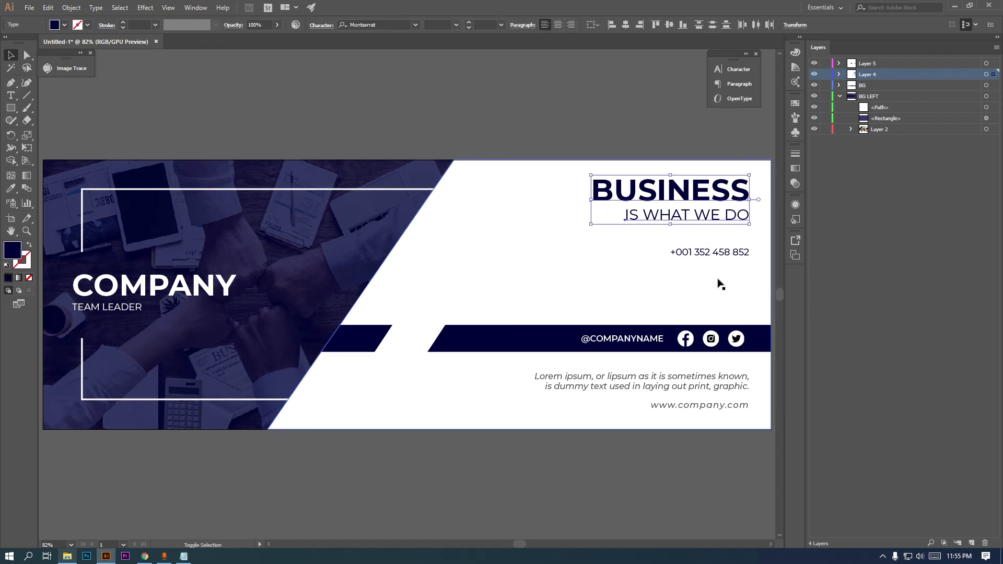
{"action": "key", "text": "Down"}
{"action": "key", "text": "Down"}
{"action": "key", "text": "Down"}
{"action": "key", "text": "Down"}
{"action": "key", "text": "Down"}
{"action": "key", "text": "Down"}
{"action": "key", "text": "Down"}
{"action": "key", "text": "Down"}
{"action": "key", "text": "Down"}
{"action": "key", "text": "Down"}
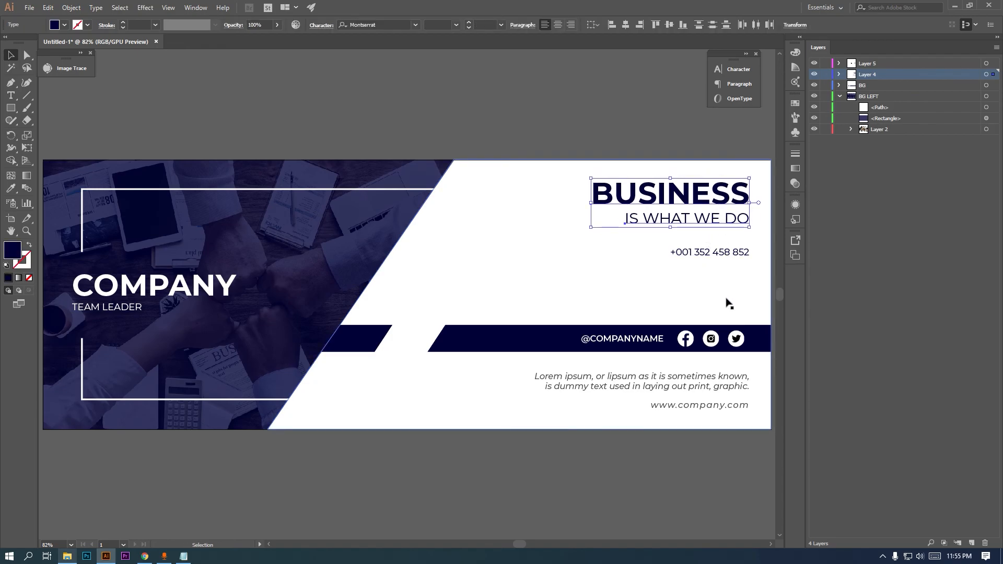
{"action": "left_click", "coordinate": [682, 138]}
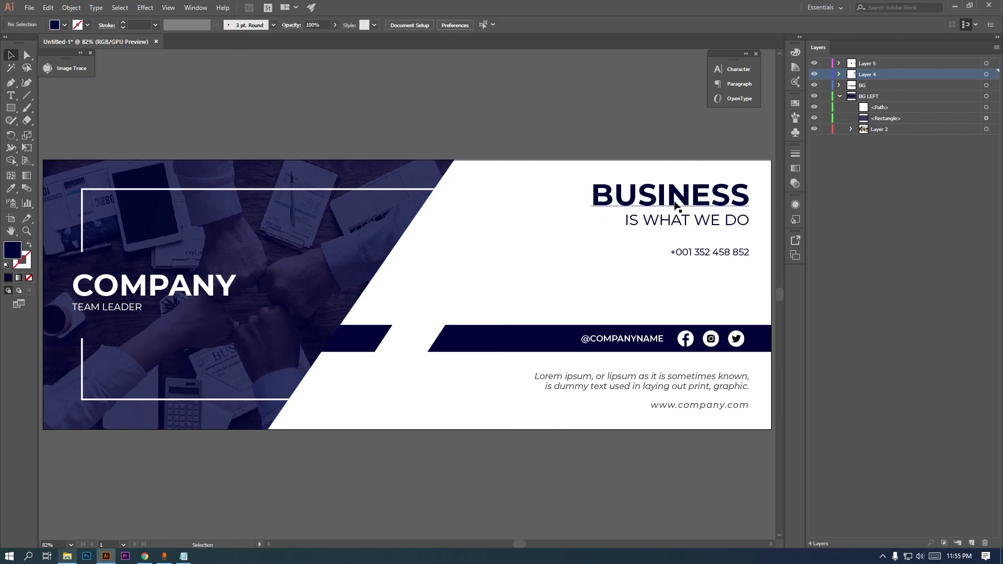